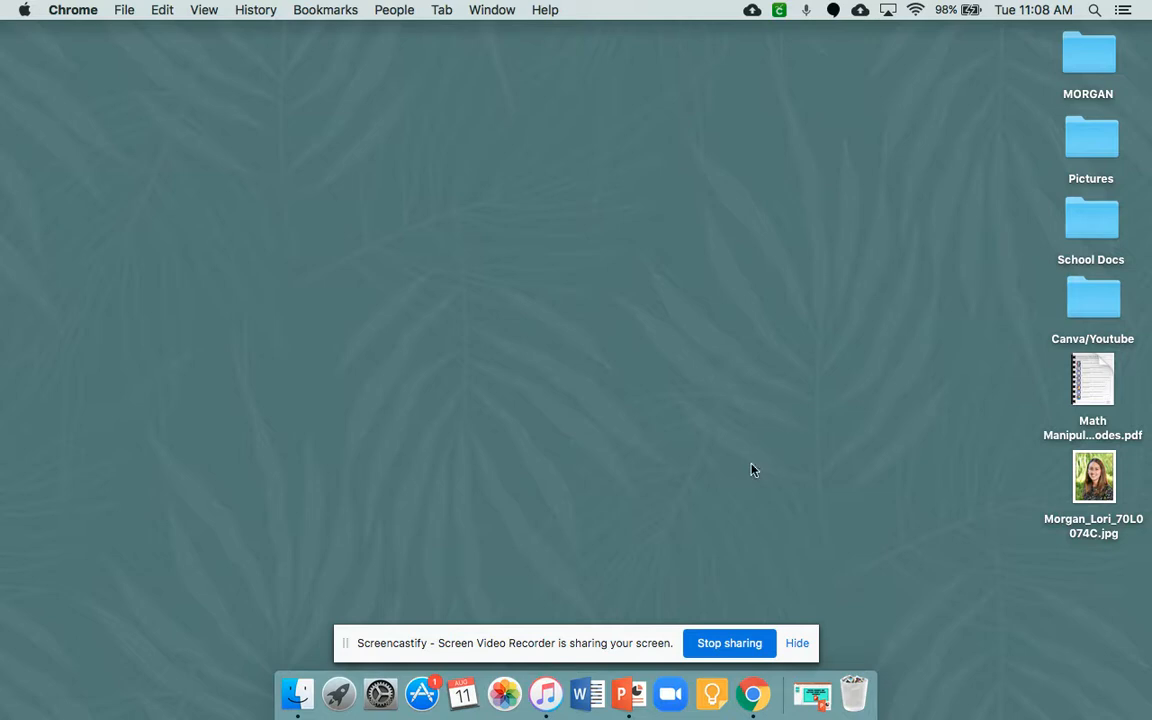
- Switch to Chrome and open the Canvas folder in Google Drive's My Drive
click(754, 694)
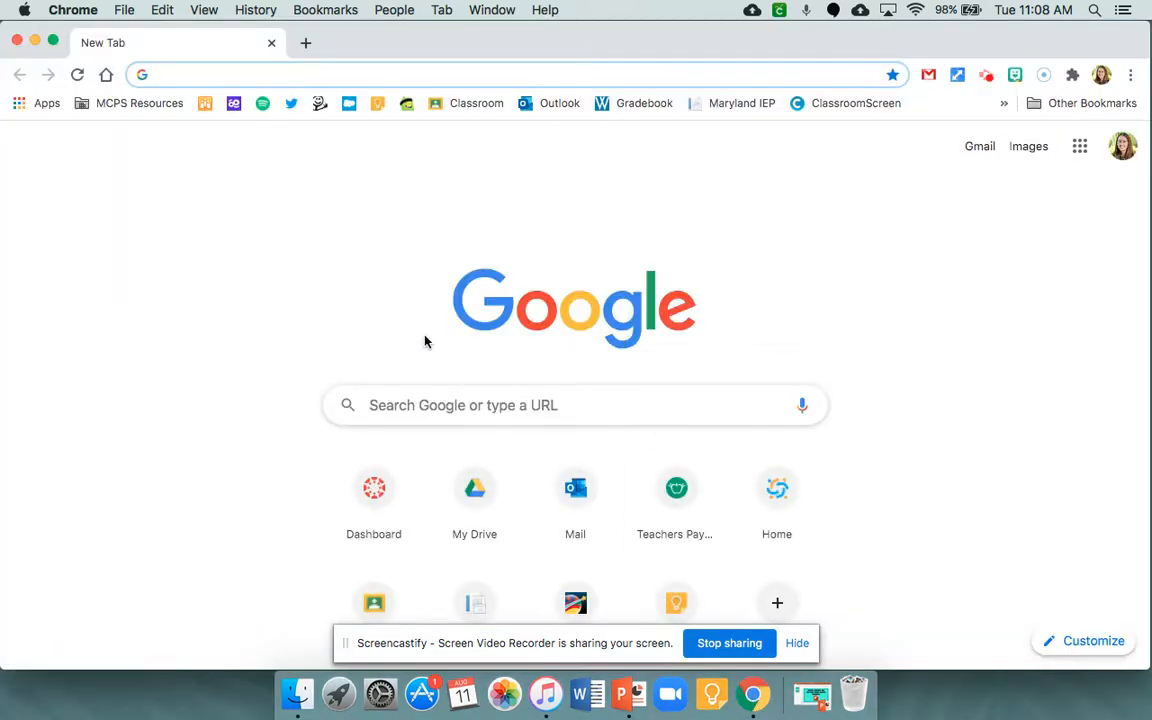
click(476, 490)
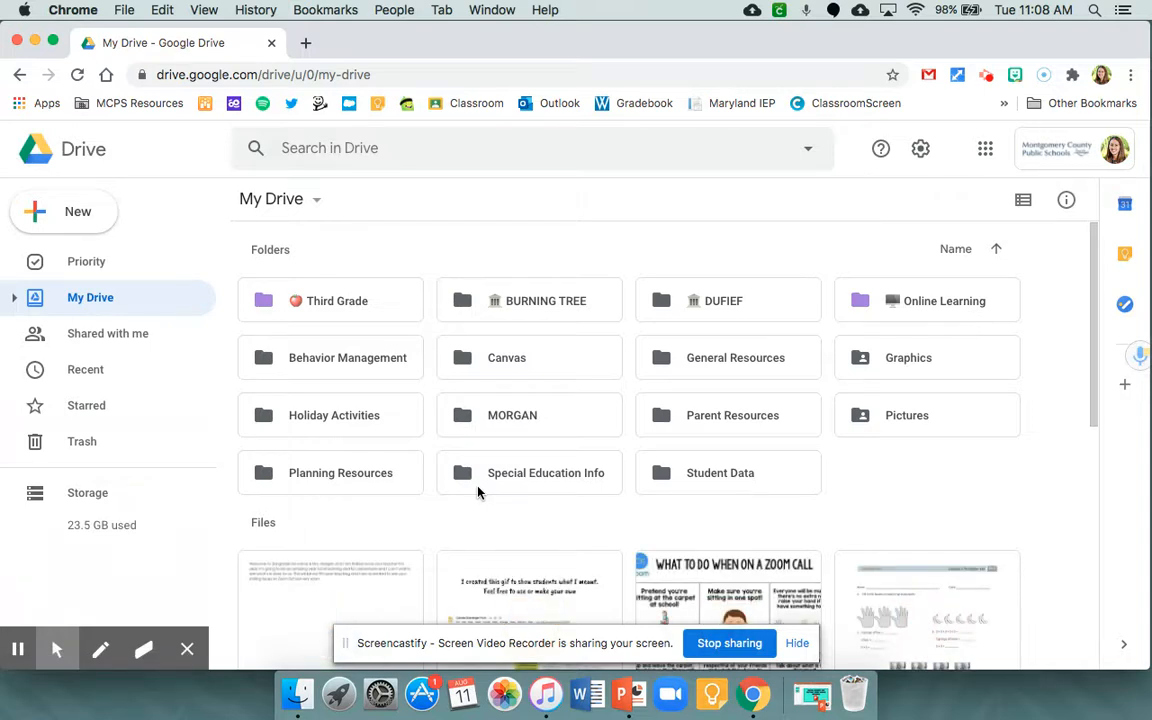
double_click(518, 369)
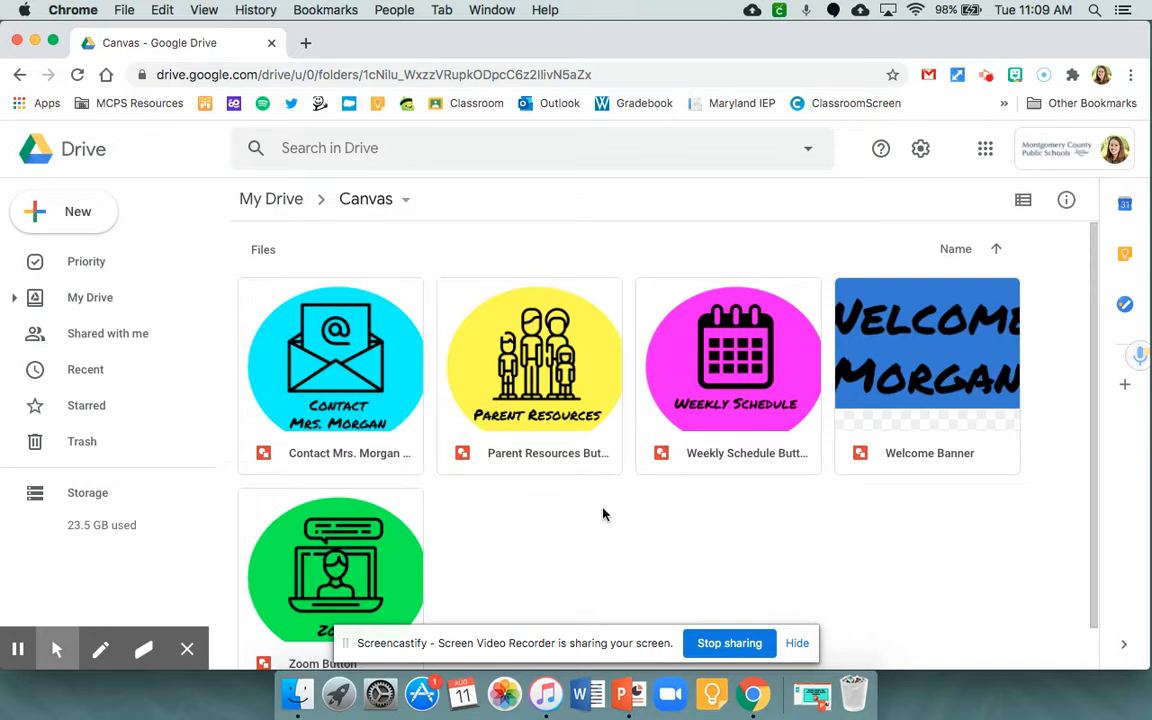
- Download the Welcome Banner drawing as a JPEG image, check it on the desktop, and close the drawing
scroll(603, 514, down, 2)
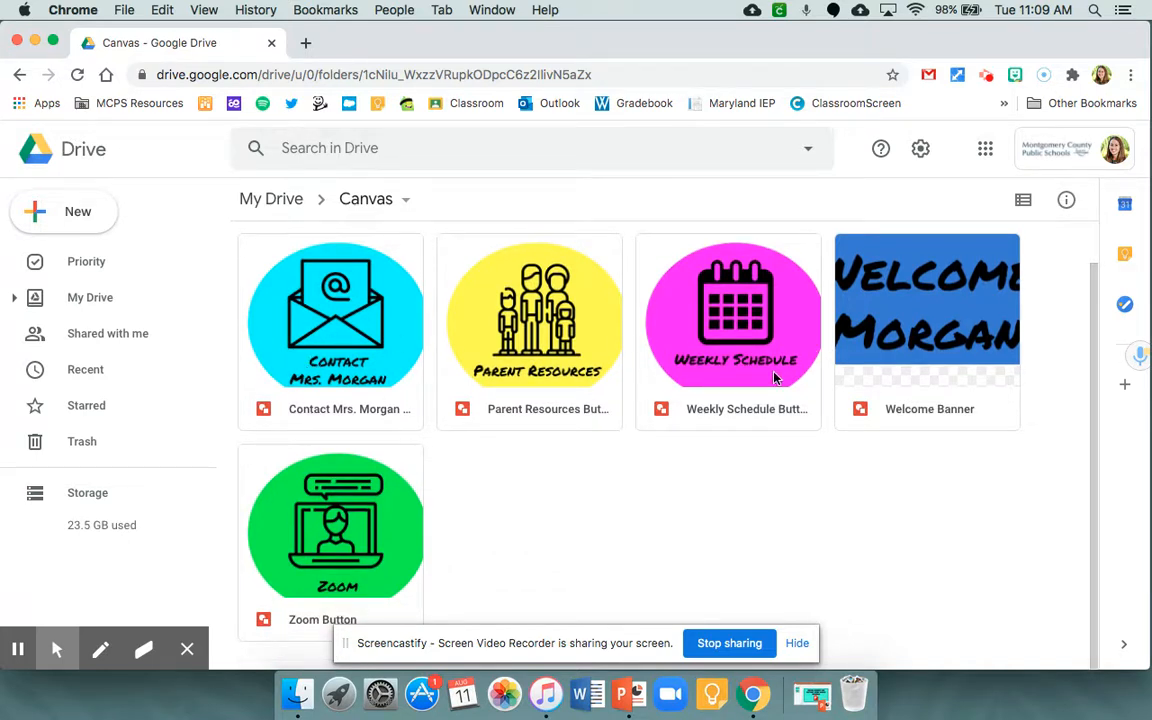
double_click(912, 300)
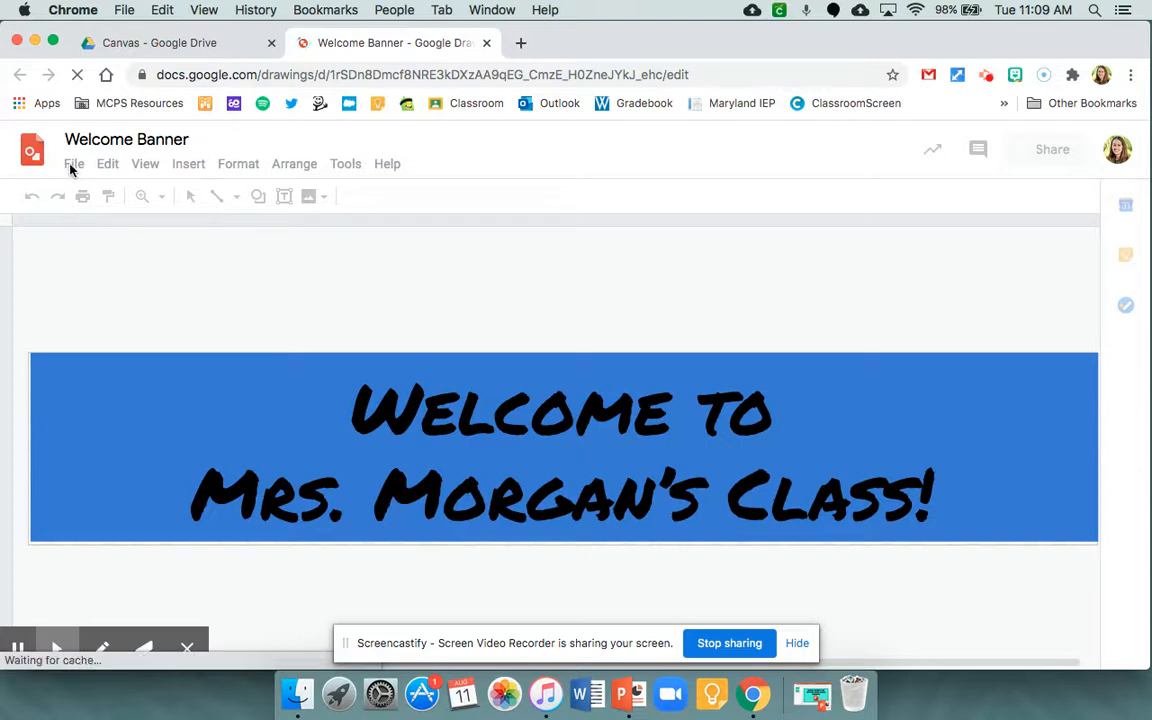
click(73, 165)
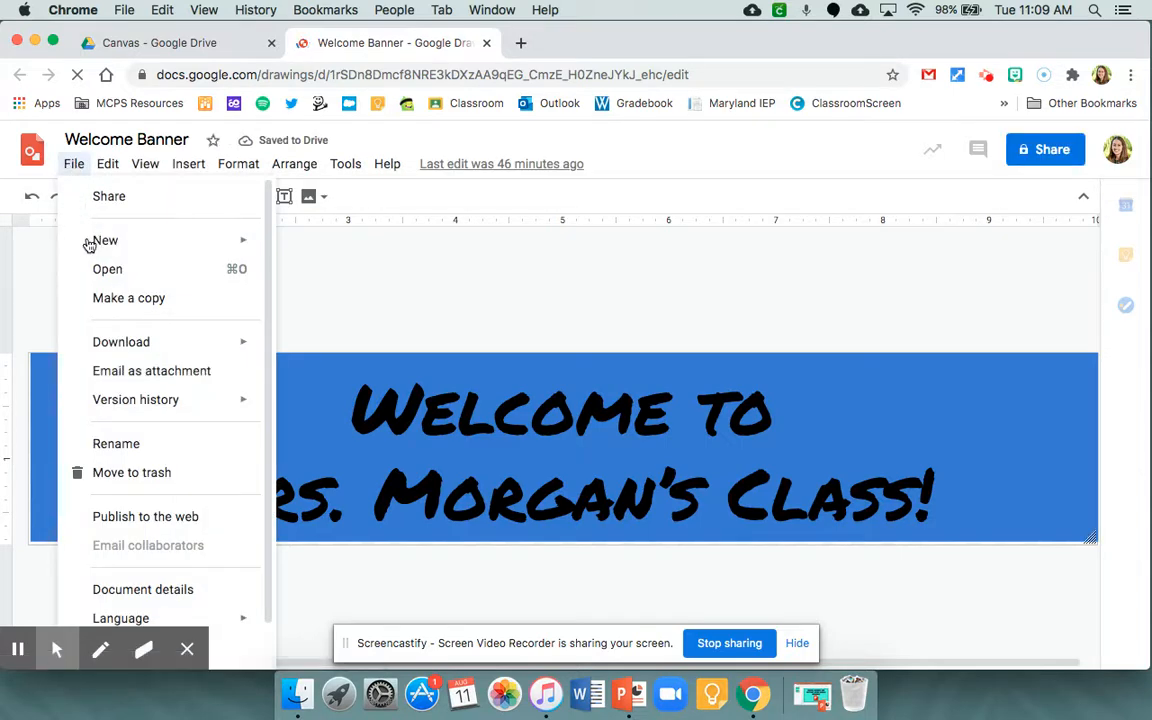
mouse_move(110, 346)
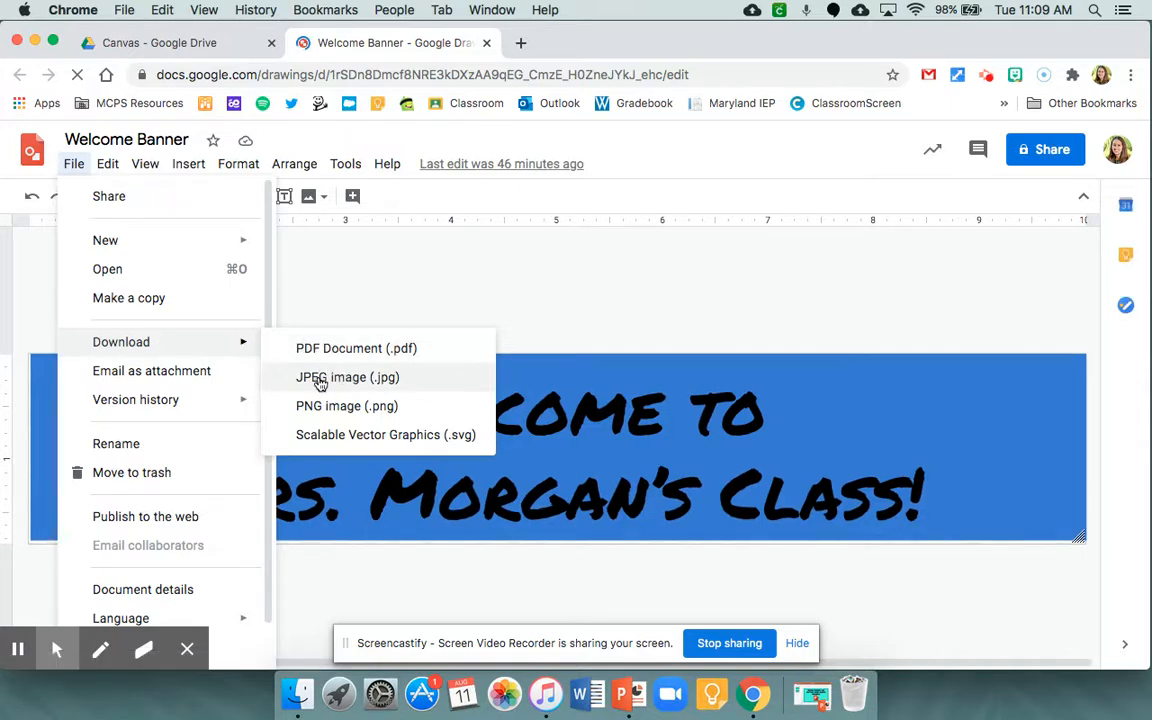
click(336, 382)
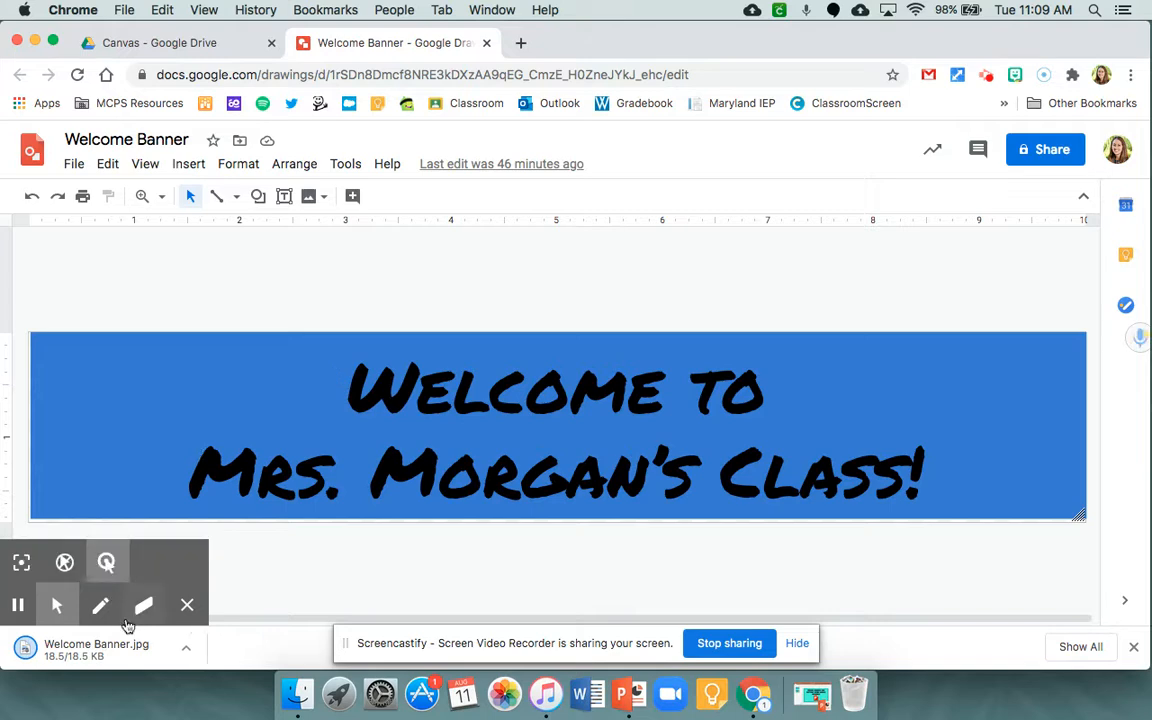
drag(967, 43, 658, 20)
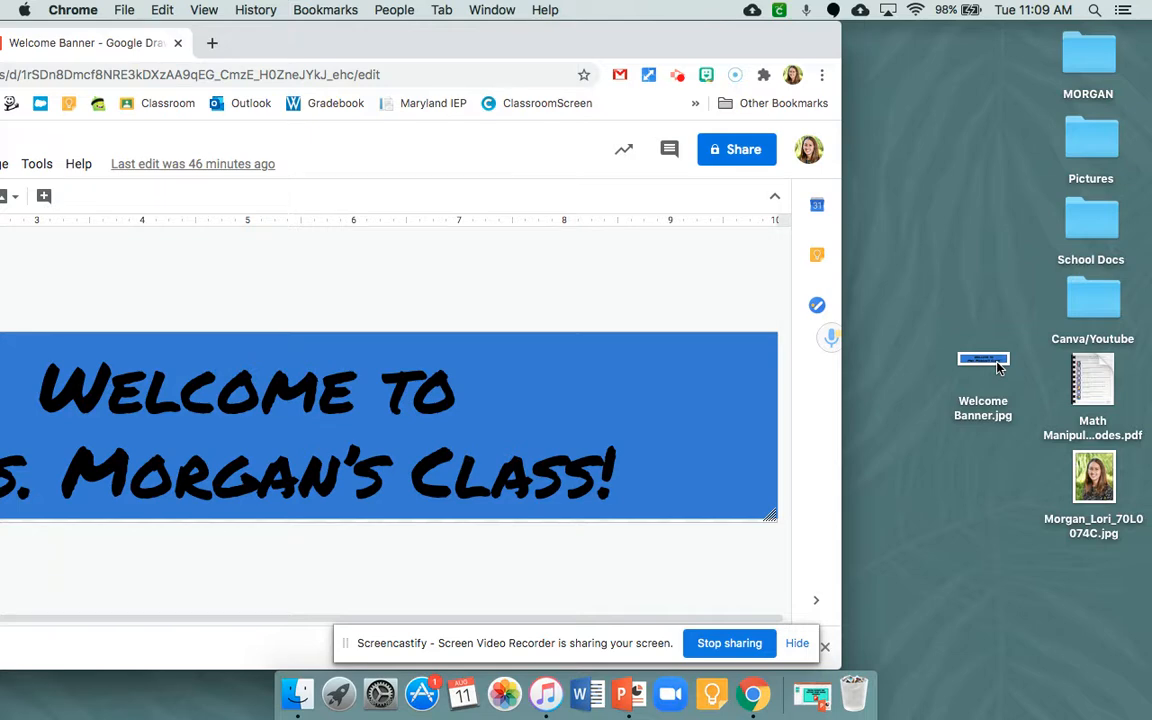
drag(571, 44, 883, 39)
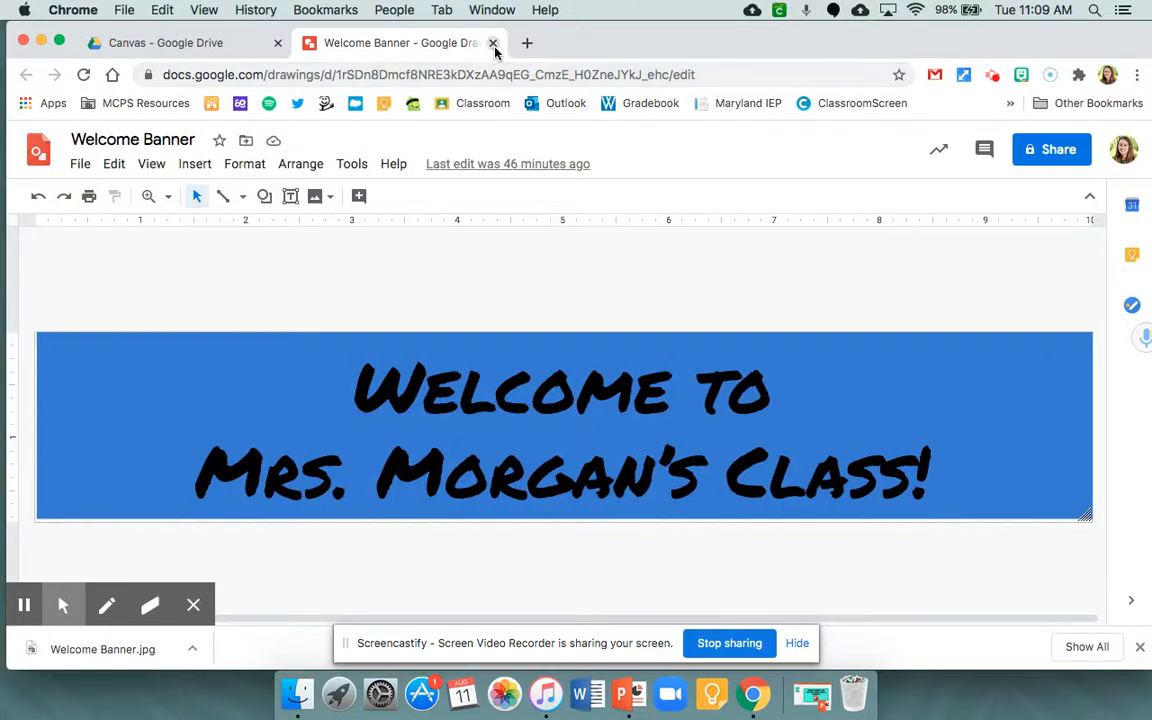
click(492, 43)
- Open the Weekly Schedule Button drawing from the Canvas folder and download it as a JPEG image
double_click(750, 313)
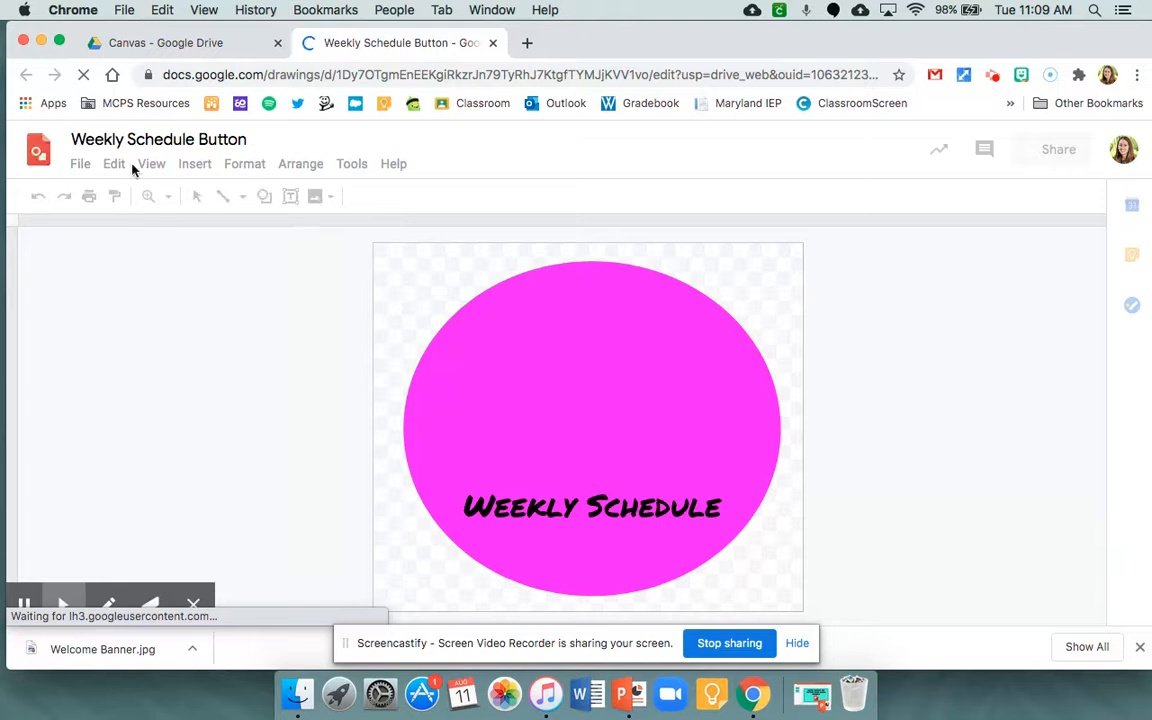
click(80, 165)
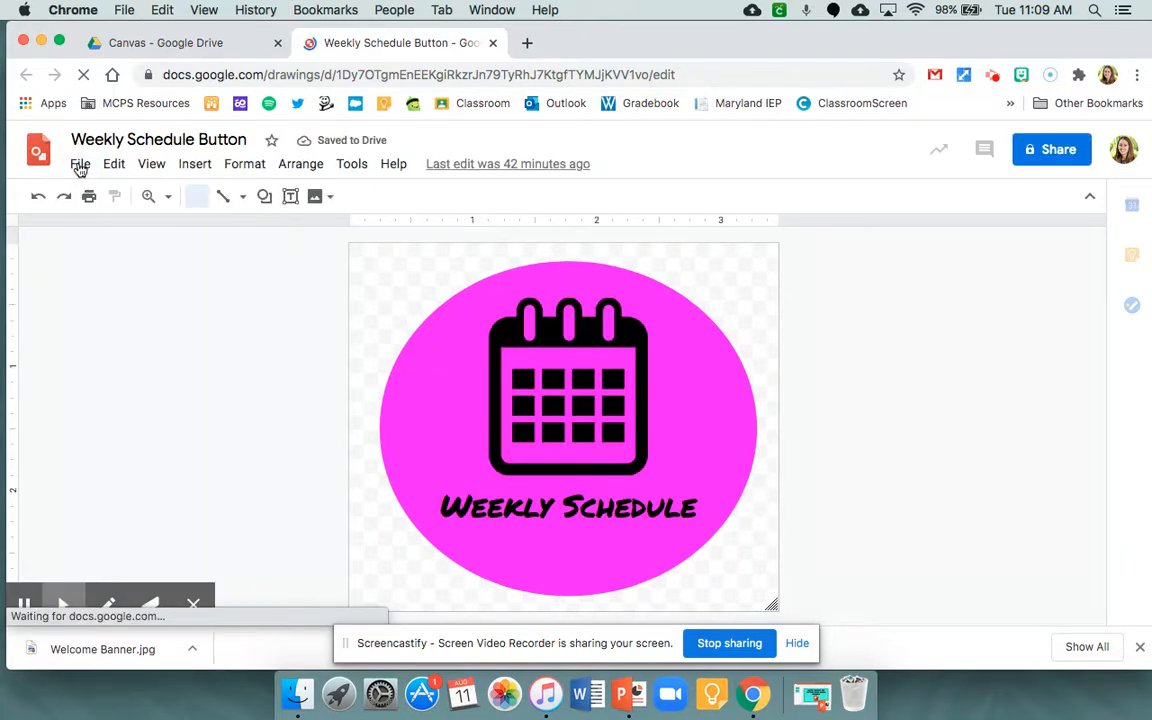
click(80, 165)
mouse_move(113, 342)
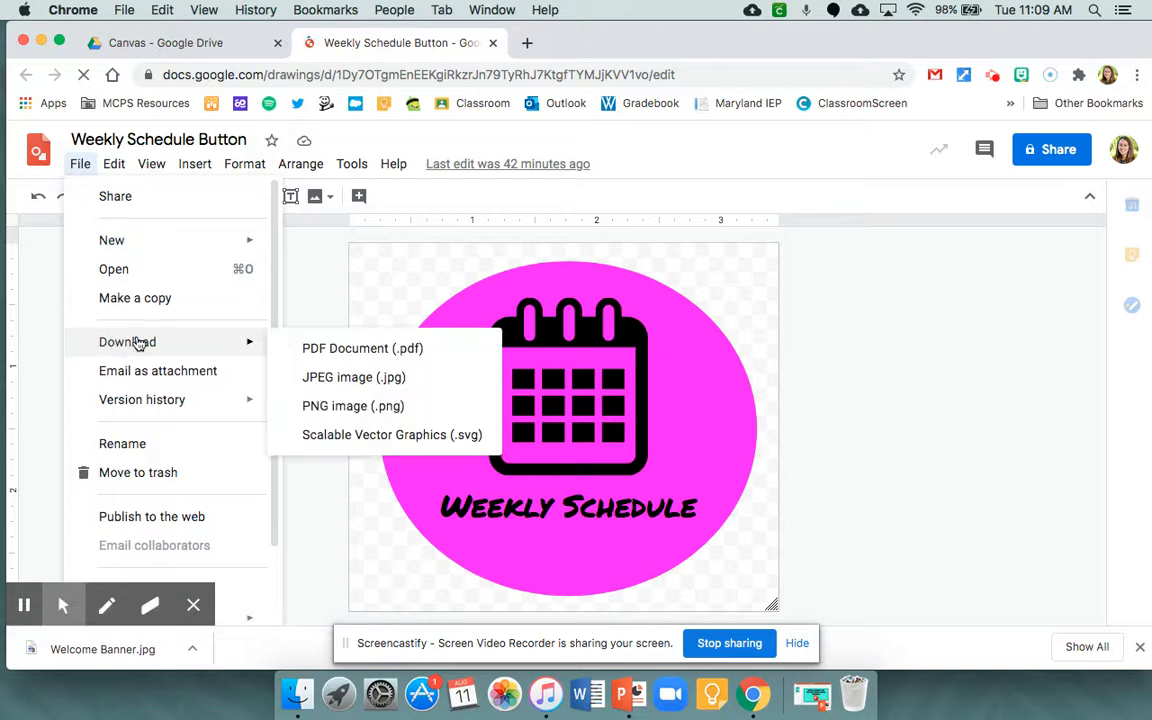
click(351, 378)
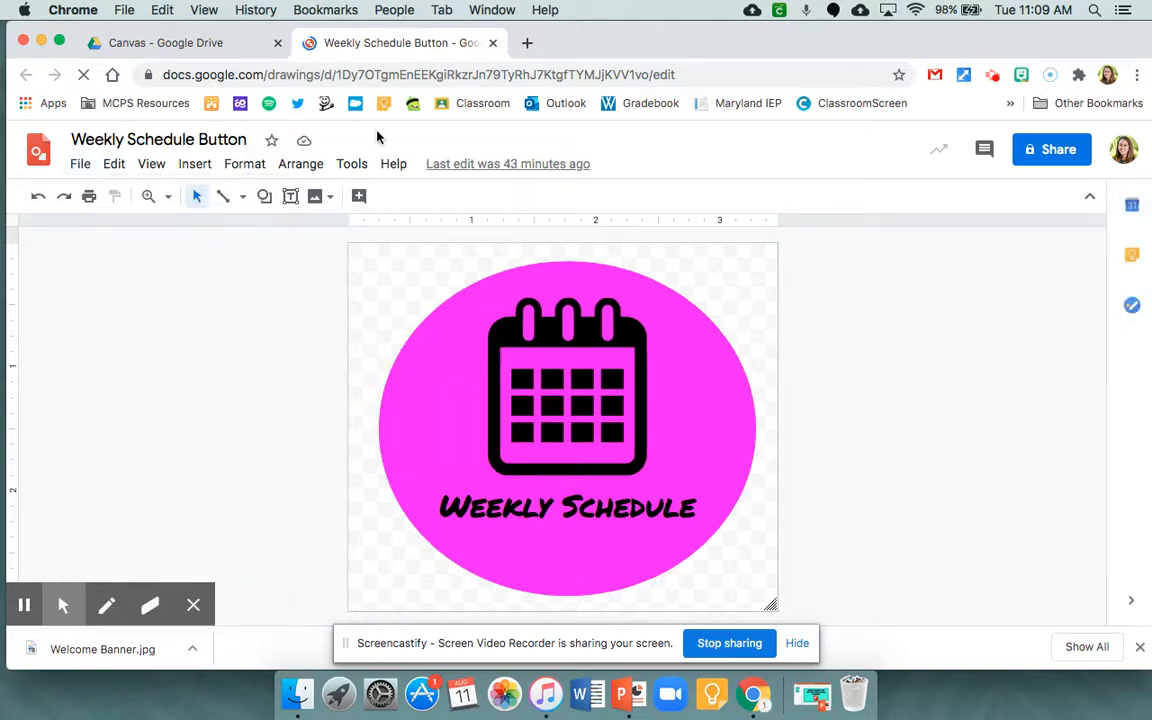
- Return to the Canvas folder, open the Parent Resources Button drawing, and download it as a JPEG image
click(206, 44)
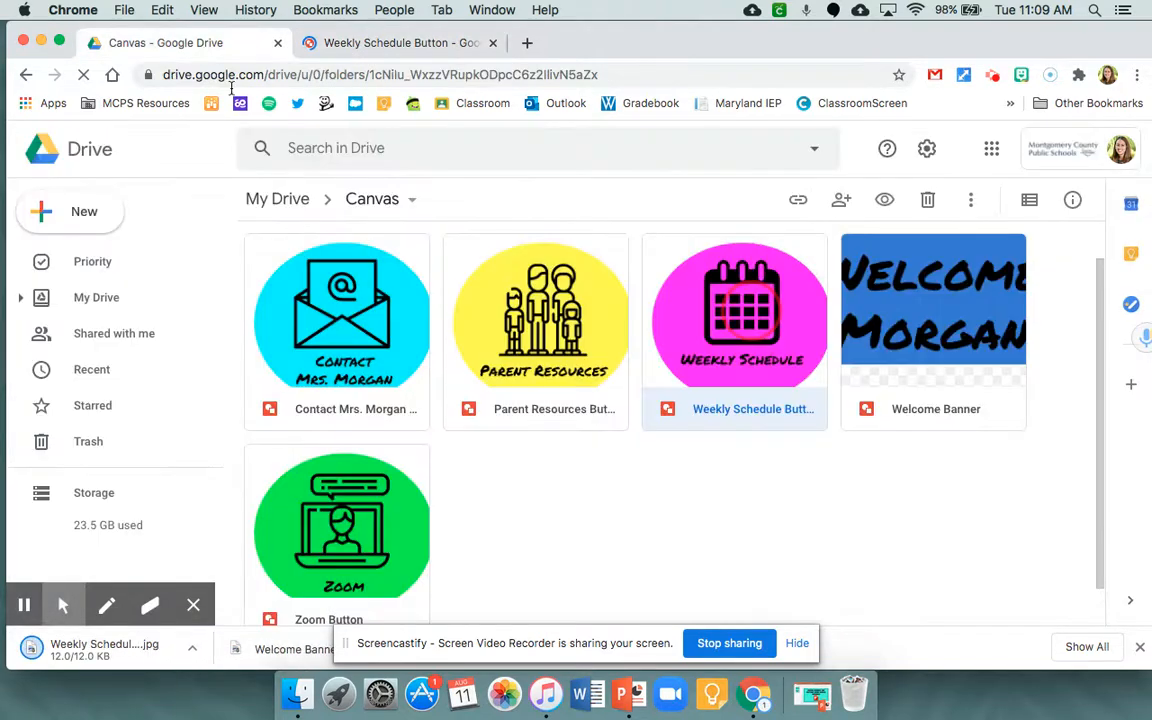
double_click(490, 298)
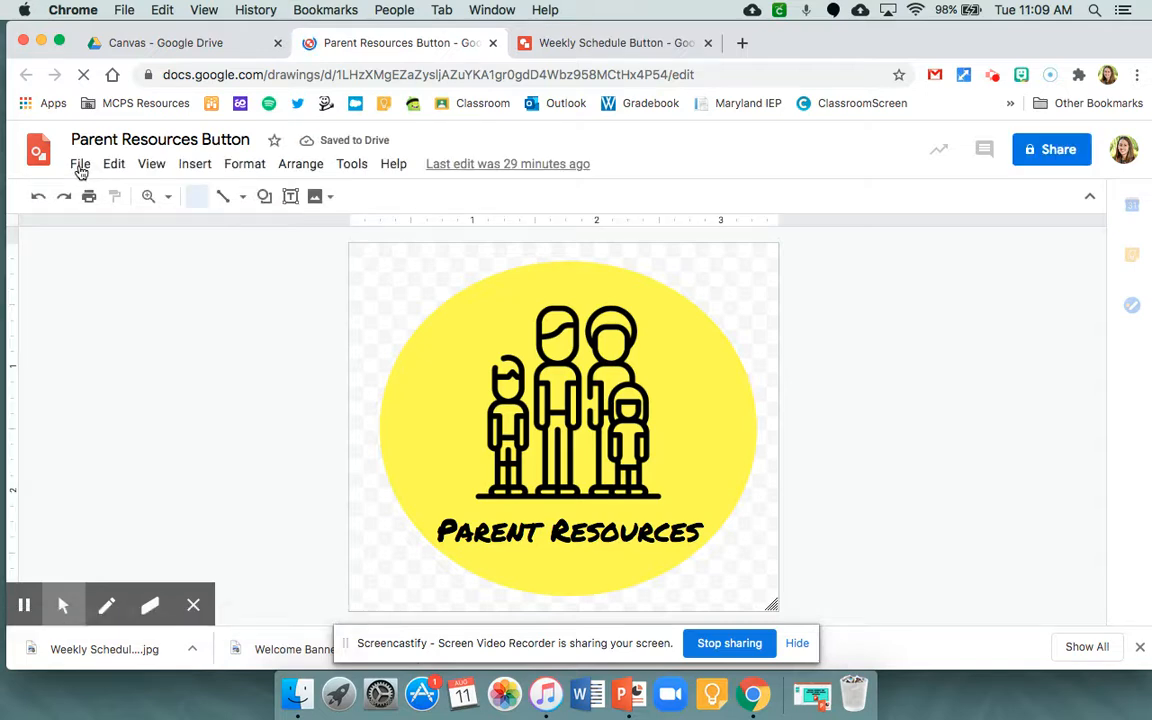
click(80, 164)
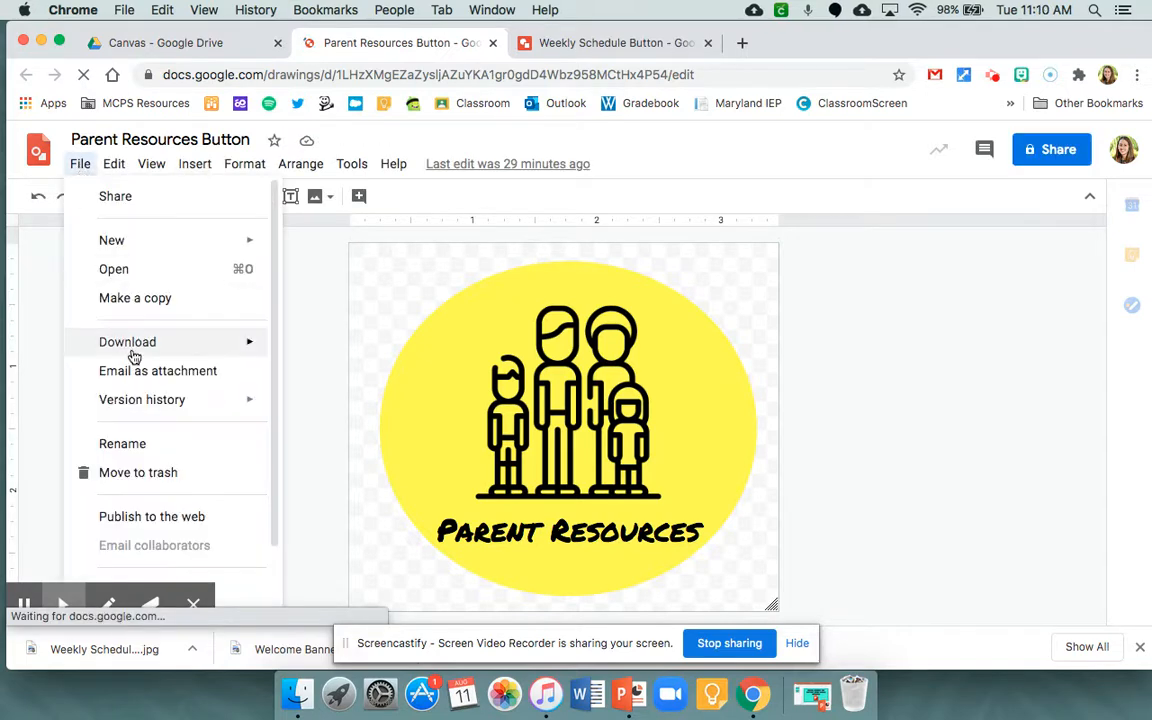
mouse_move(252, 345)
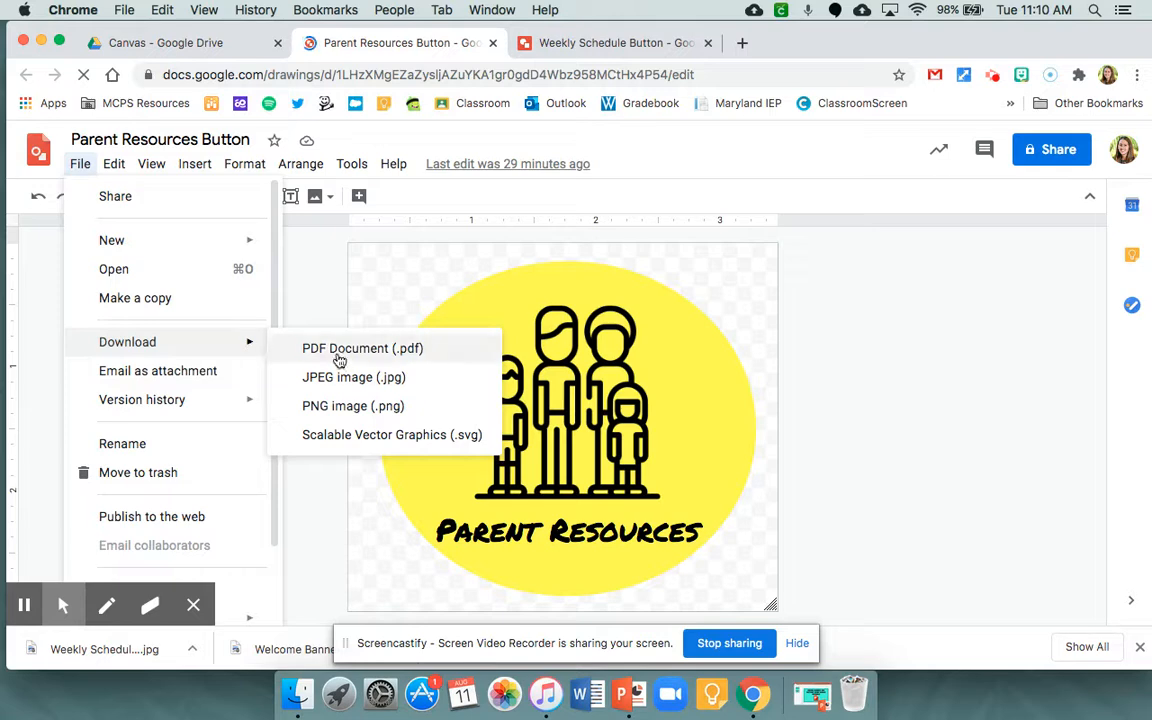
click(340, 377)
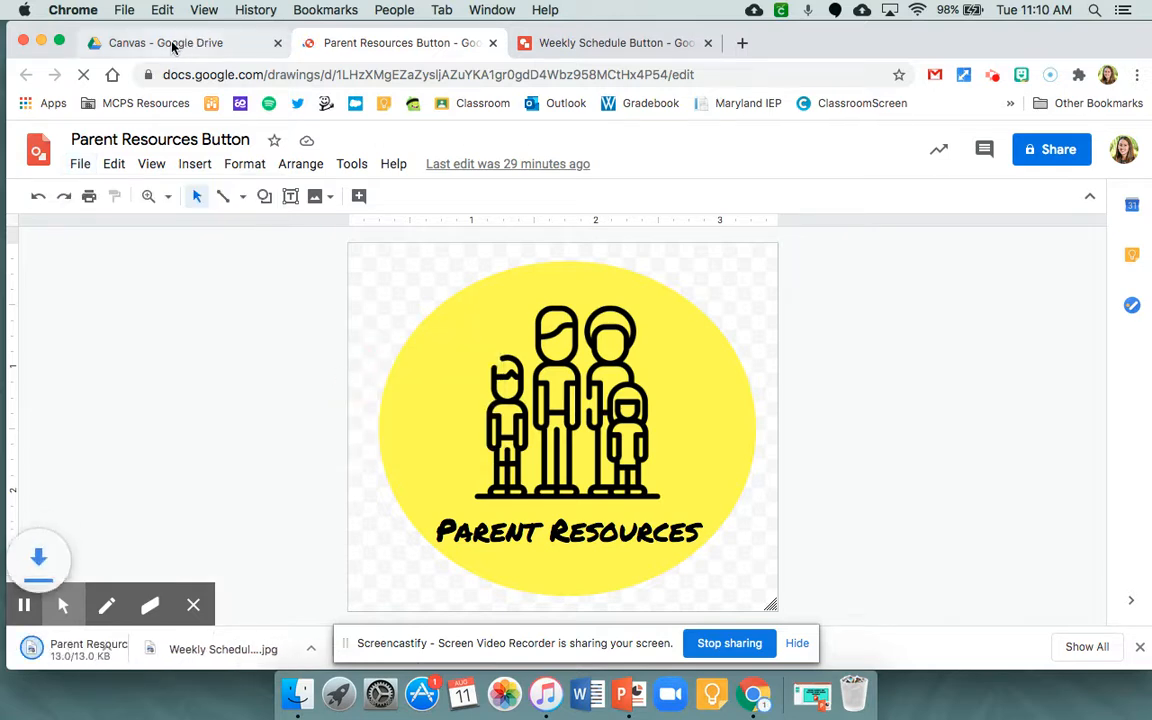
- From the Canvas folder, open the teacher contact button drawing with the envelope and download it as a JPEG image
click(162, 43)
double_click(285, 292)
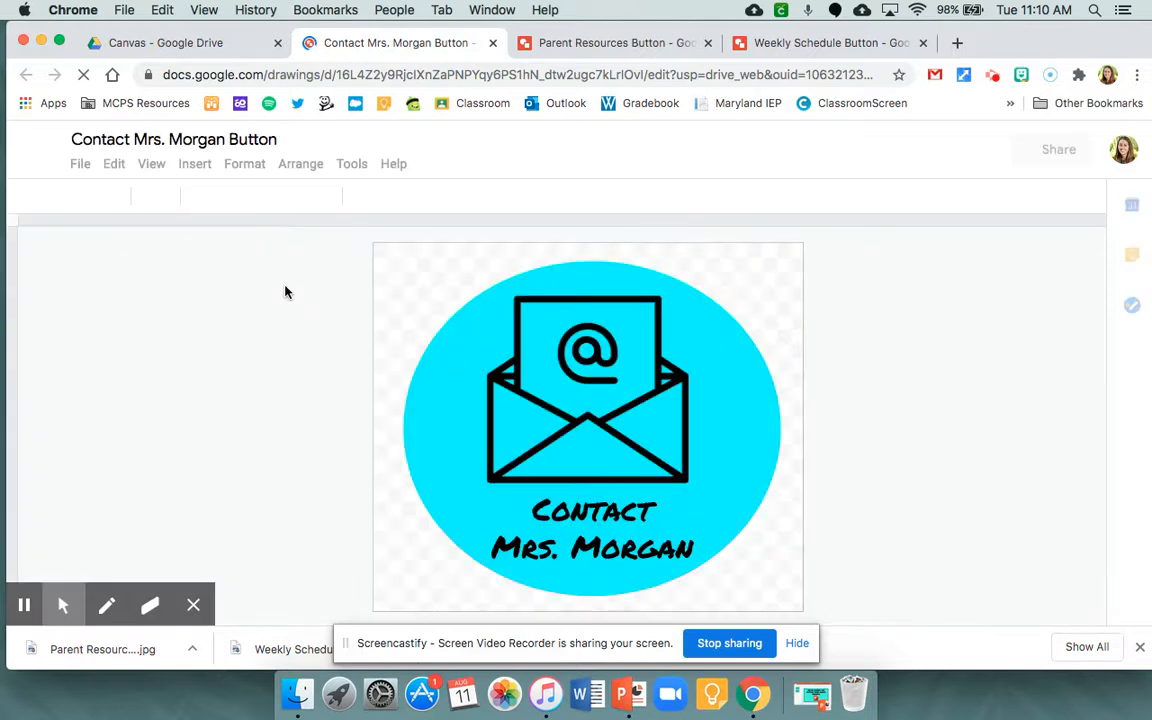
click(80, 165)
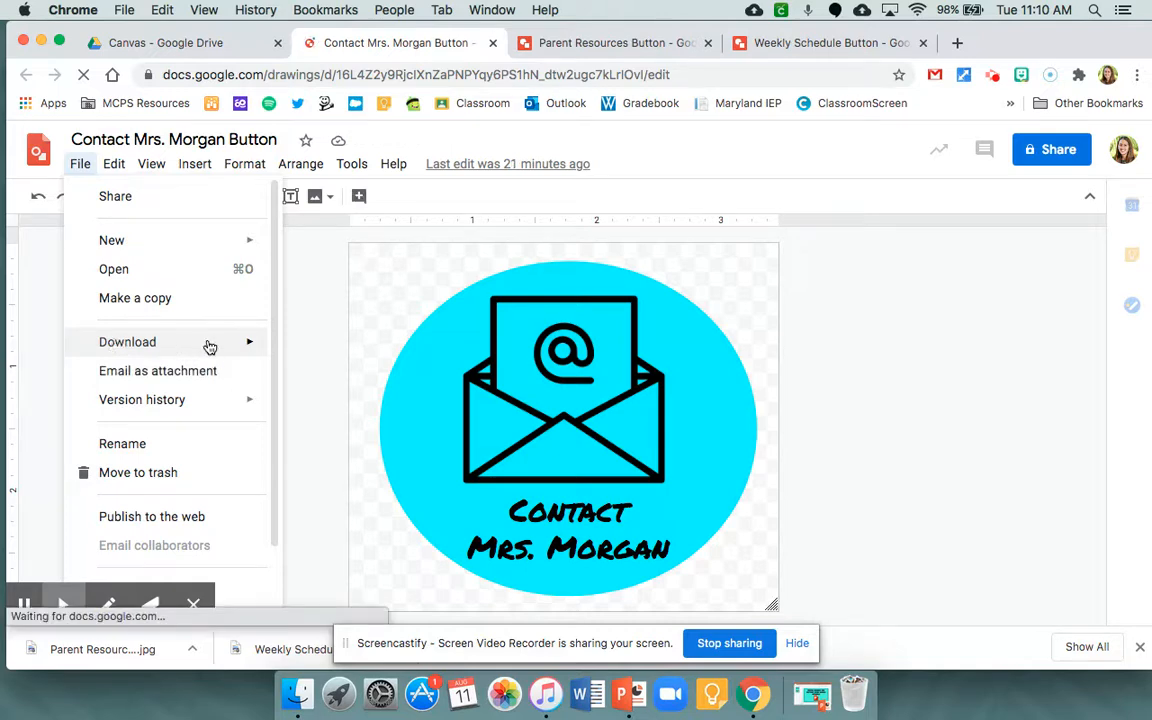
mouse_move(209, 346)
click(295, 376)
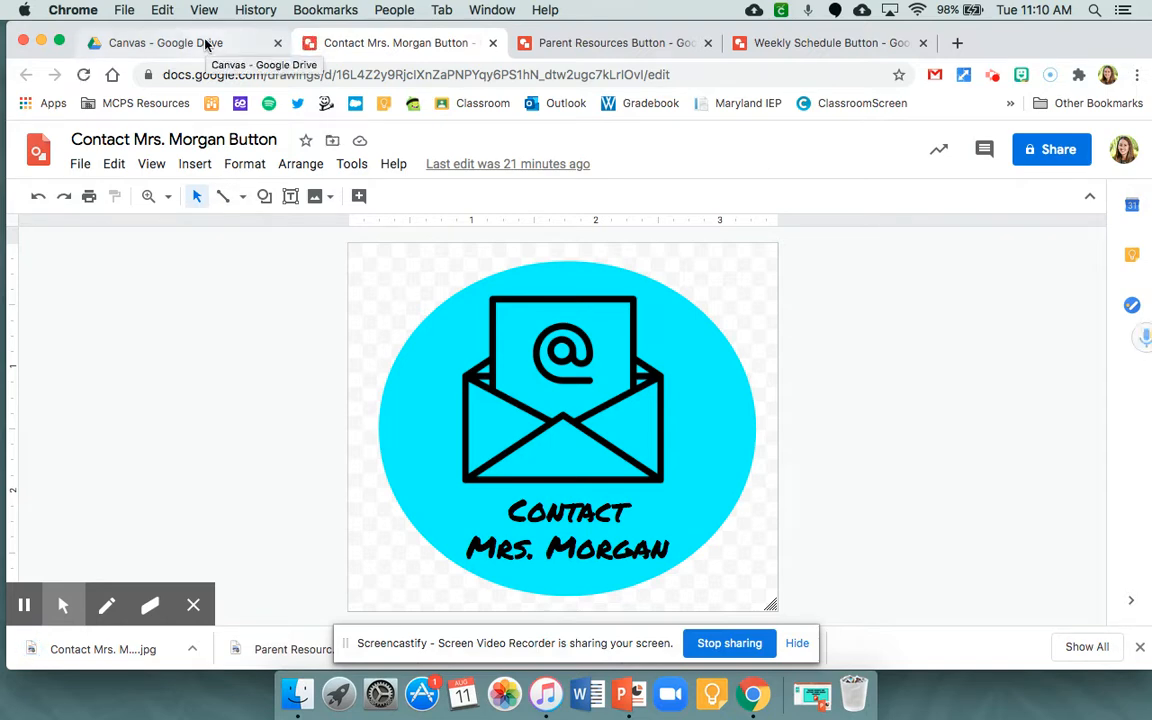
- From the Canvas folder, open the Zoom Button drawing and download it as a JPEG image
click(205, 43)
scroll(400, 478, down, 1)
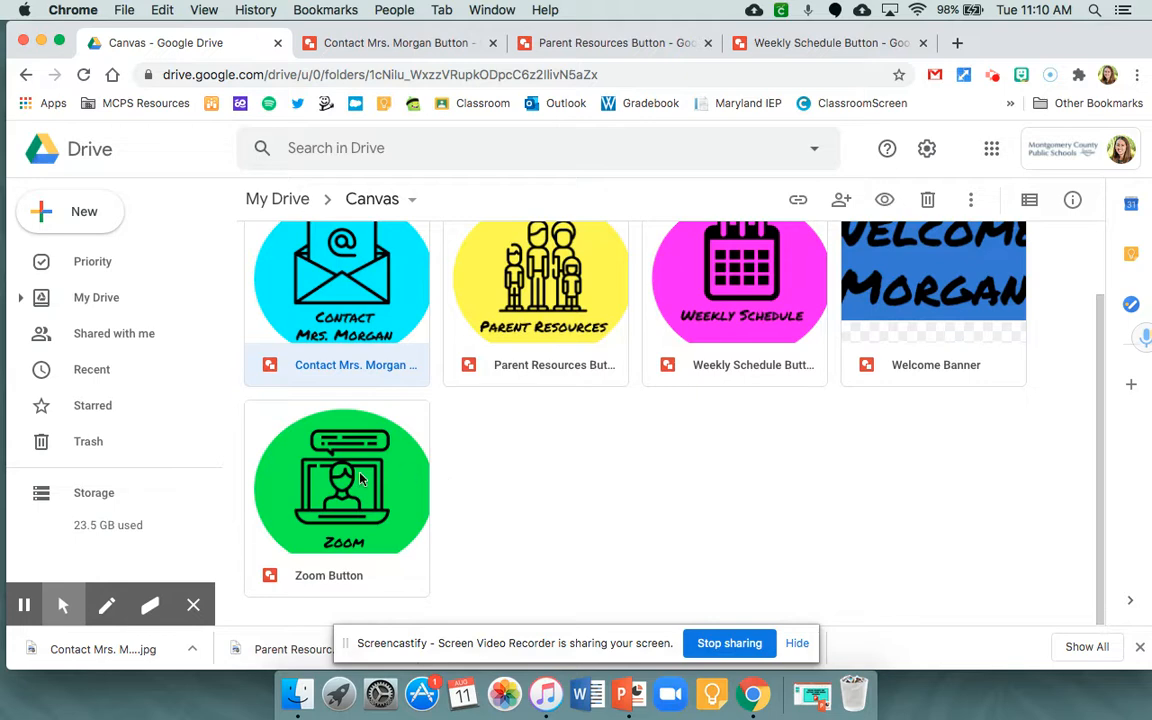
double_click(362, 480)
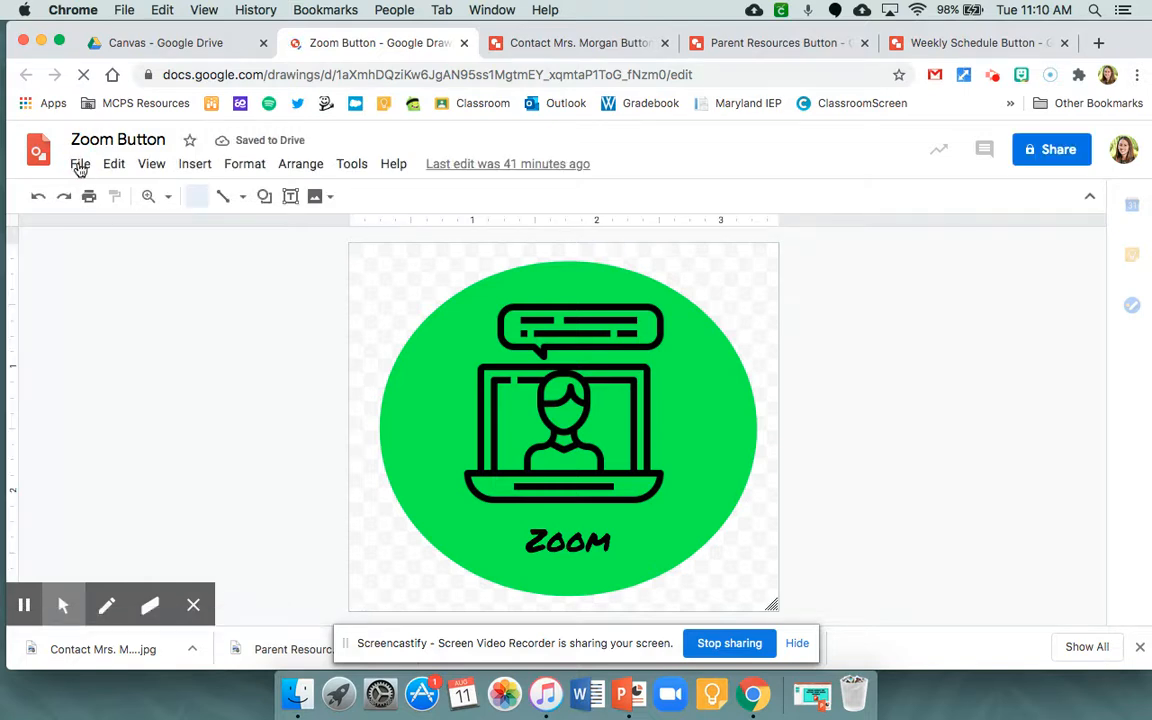
click(80, 165)
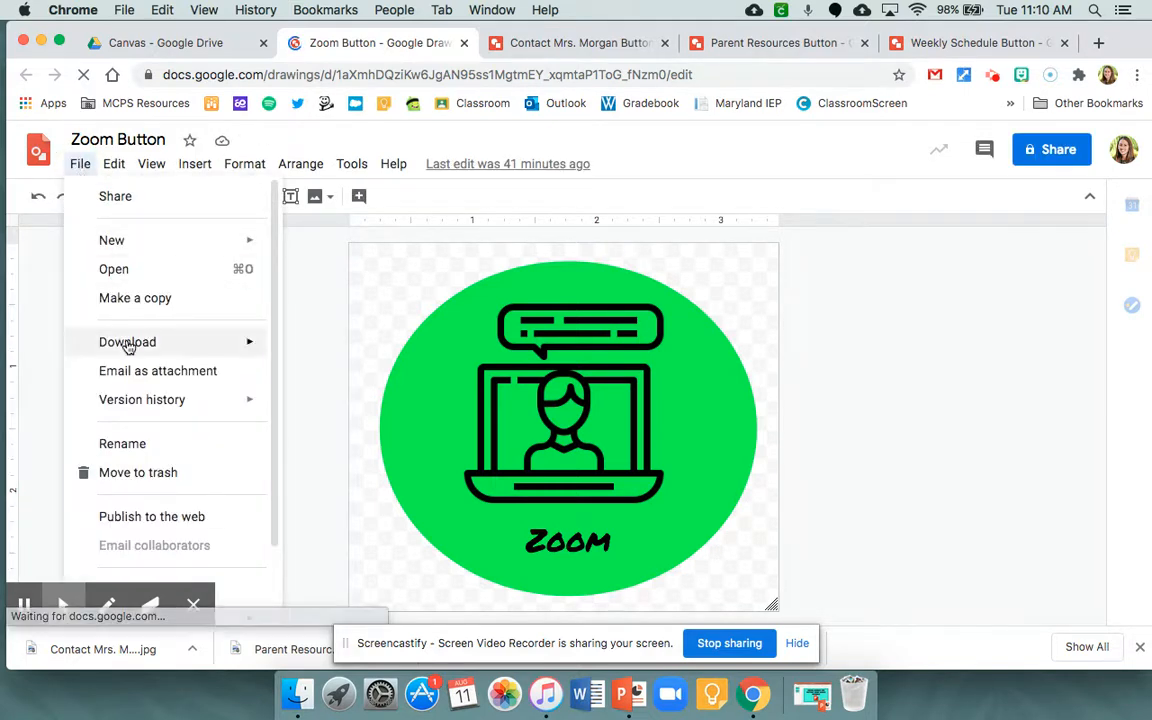
mouse_move(261, 346)
click(352, 378)
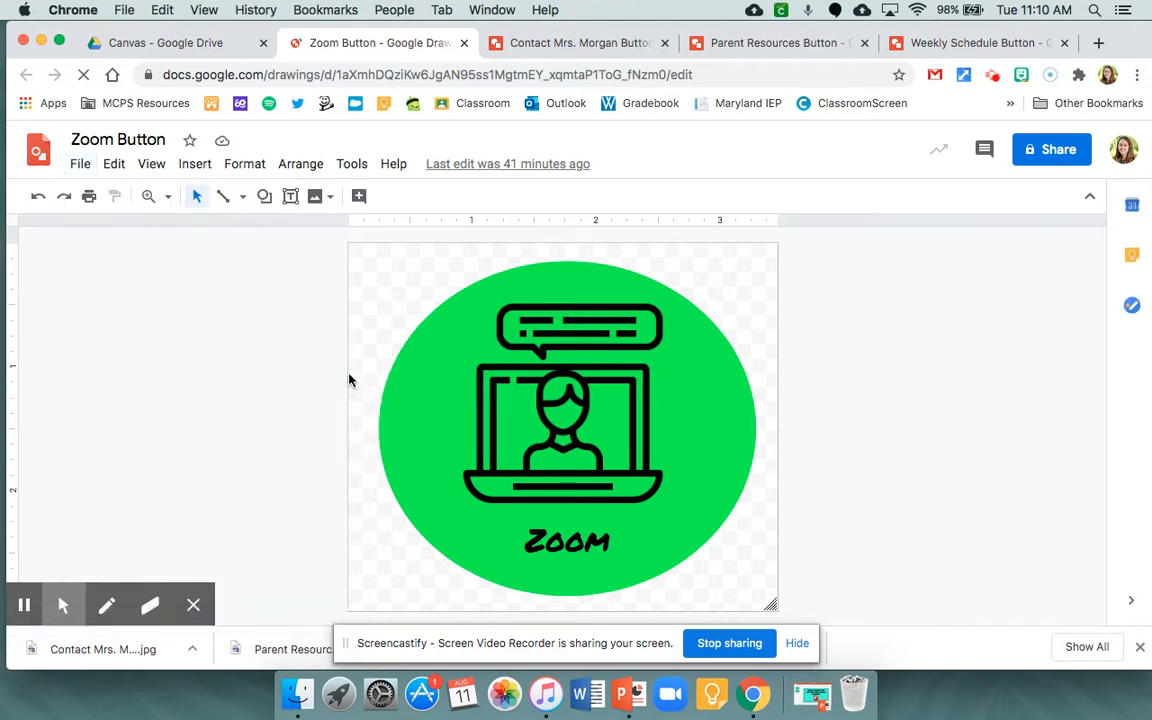
- Check the downloaded button images on the desktop behind the browser window and bring the window back
drag(1095, 42, 620, 37)
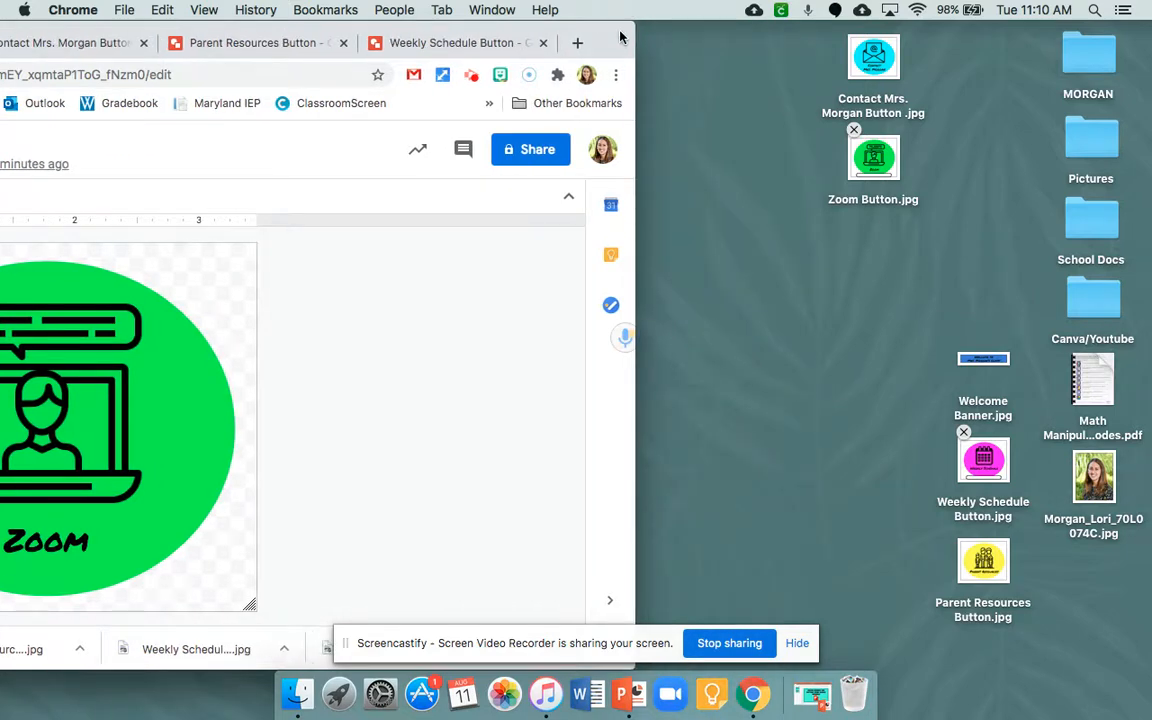
drag(175, 657, 730, 441)
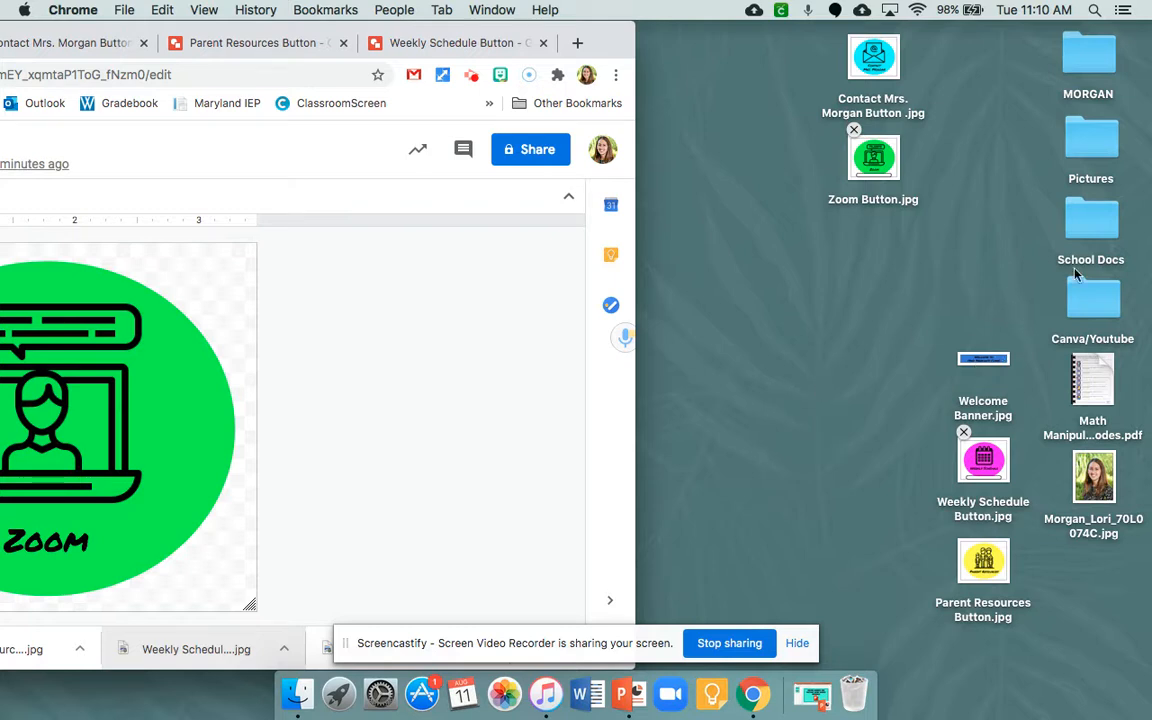
double_click(612, 47)
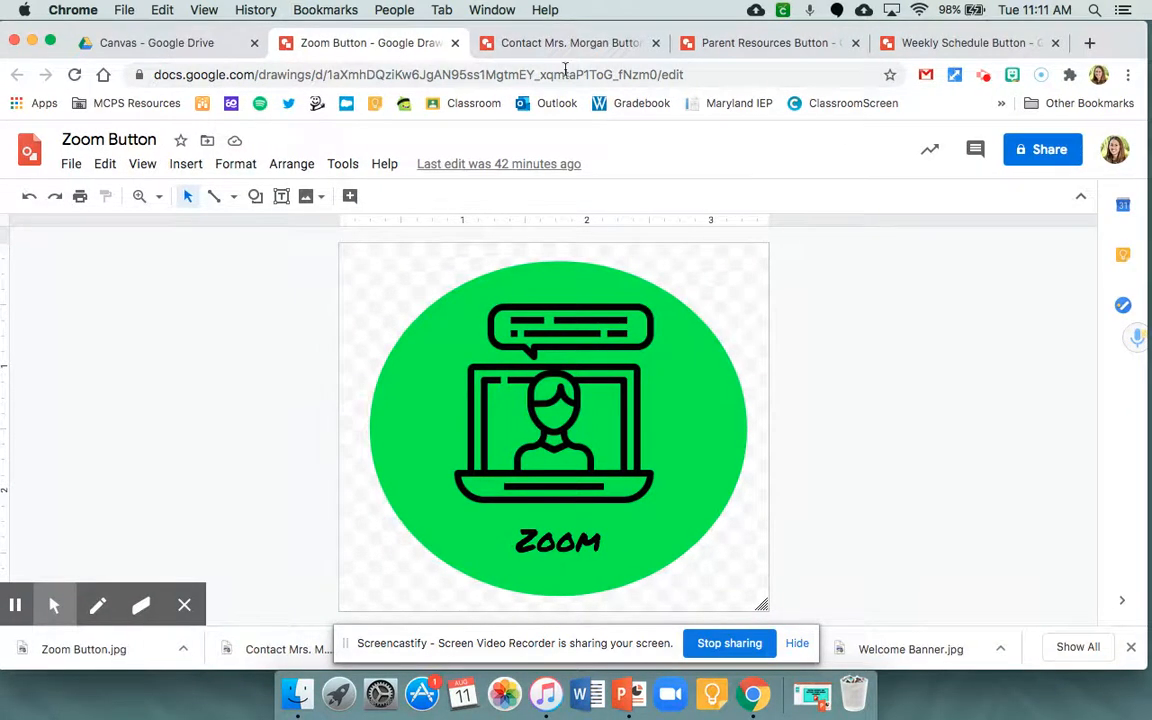
- Close the teacher contact, Parent Resources and Weekly Schedule button drawings, keeping the Zoom Button drawing open
click(654, 45)
click(652, 45)
click(652, 45)
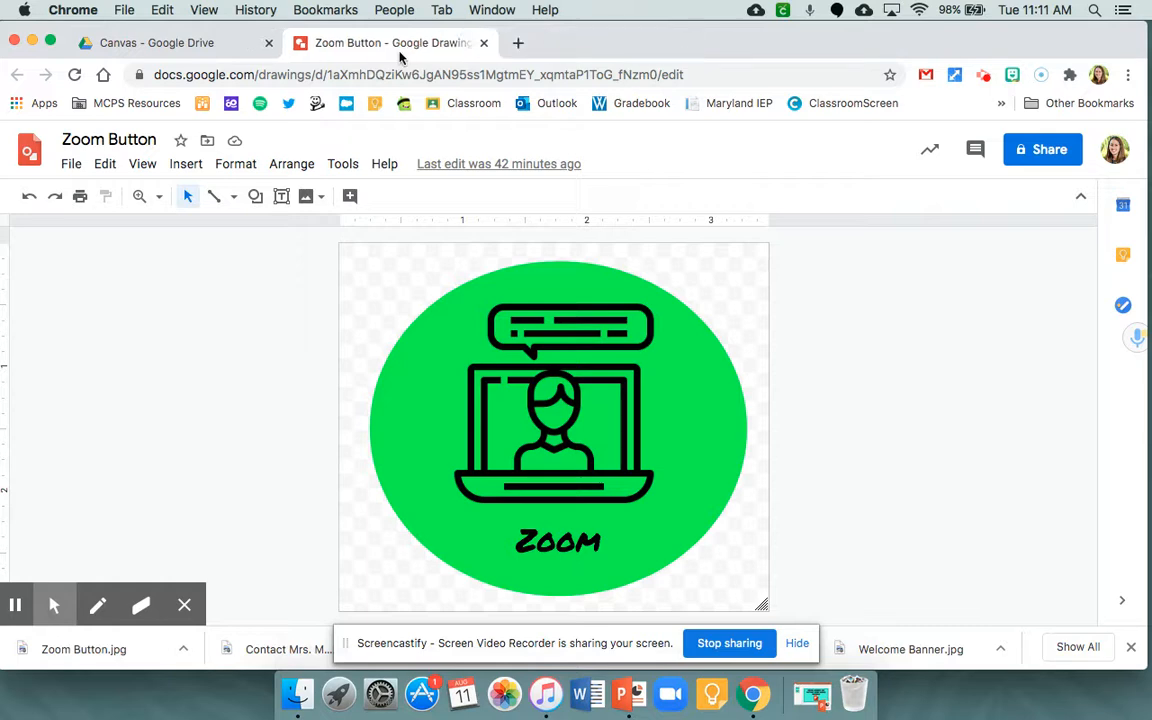
- Open the bookmarked myMCPS Classroom site, enter the unpublished Practice Course, and dismiss the browser's downloads bar
click(126, 112)
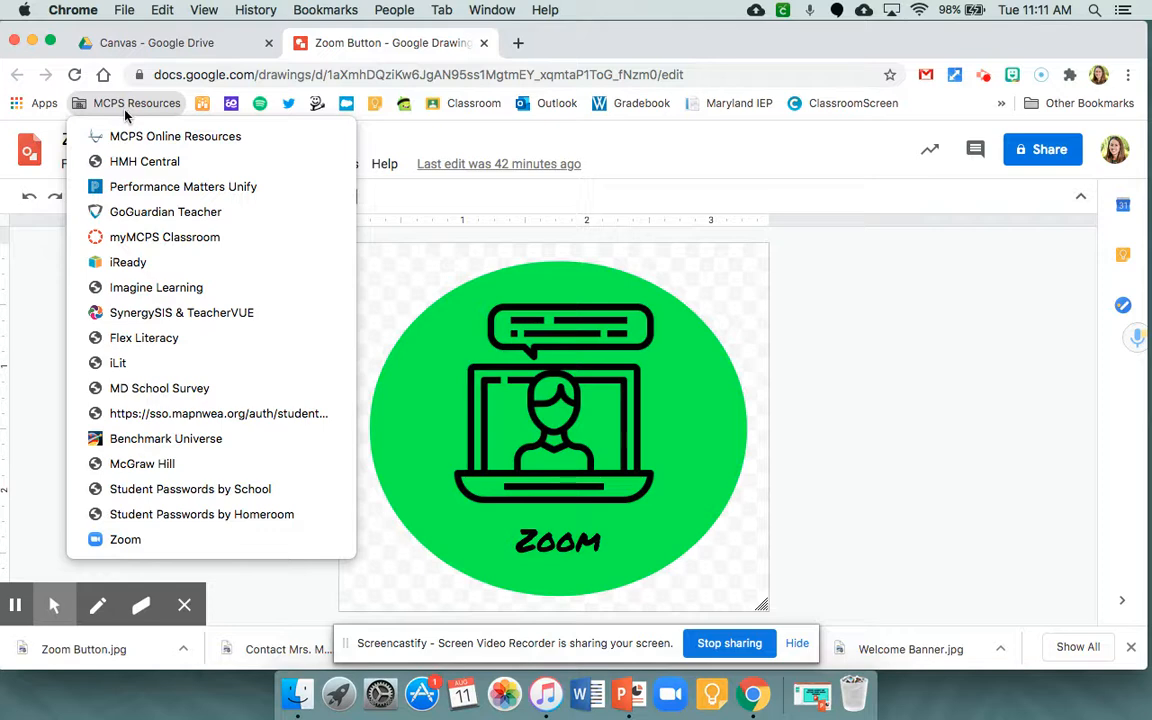
click(147, 237)
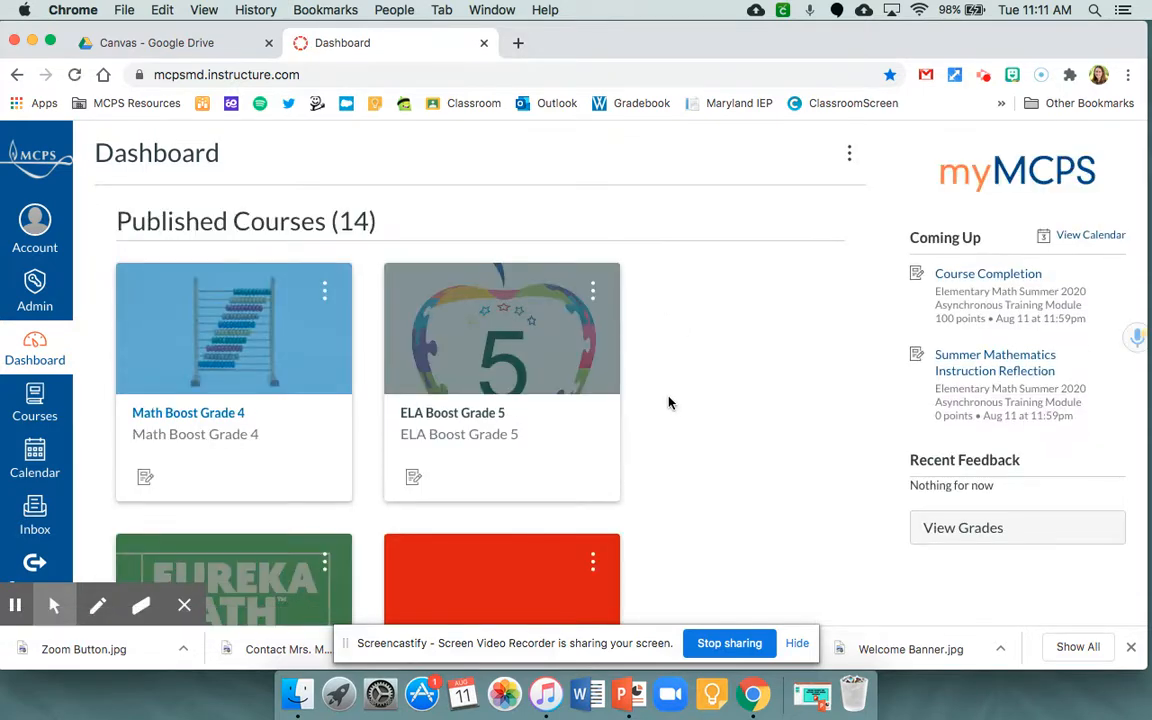
scroll(670, 402, down, 10)
scroll(670, 402, down, 10)
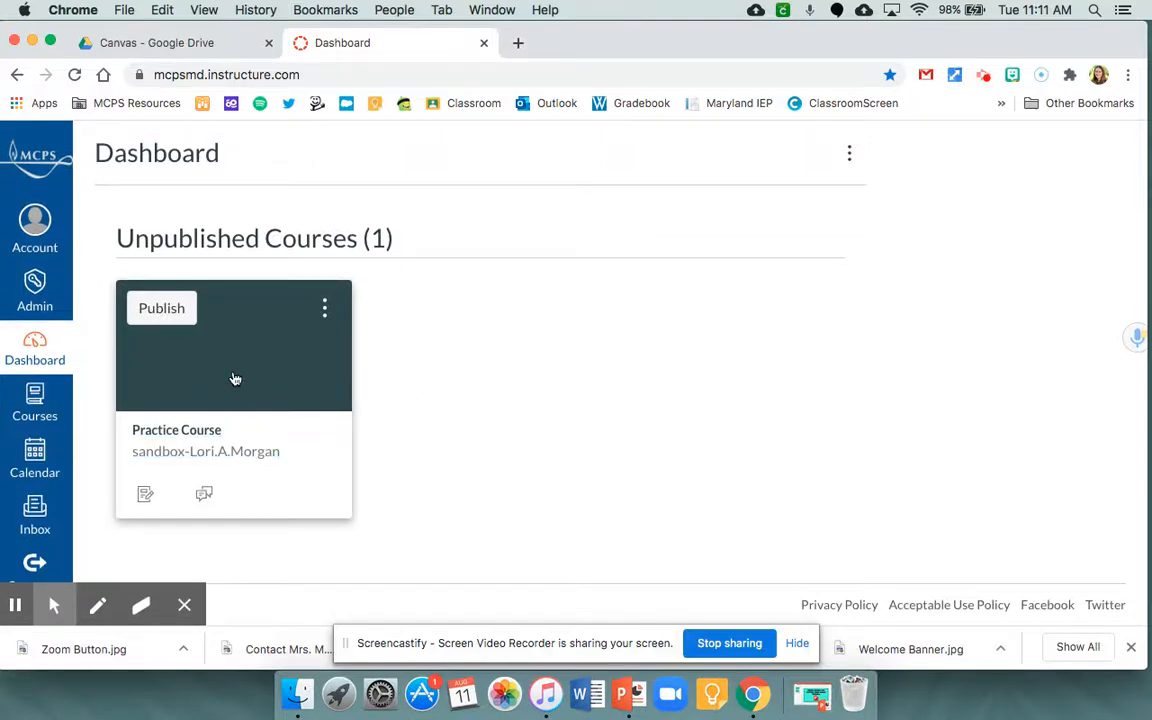
click(234, 378)
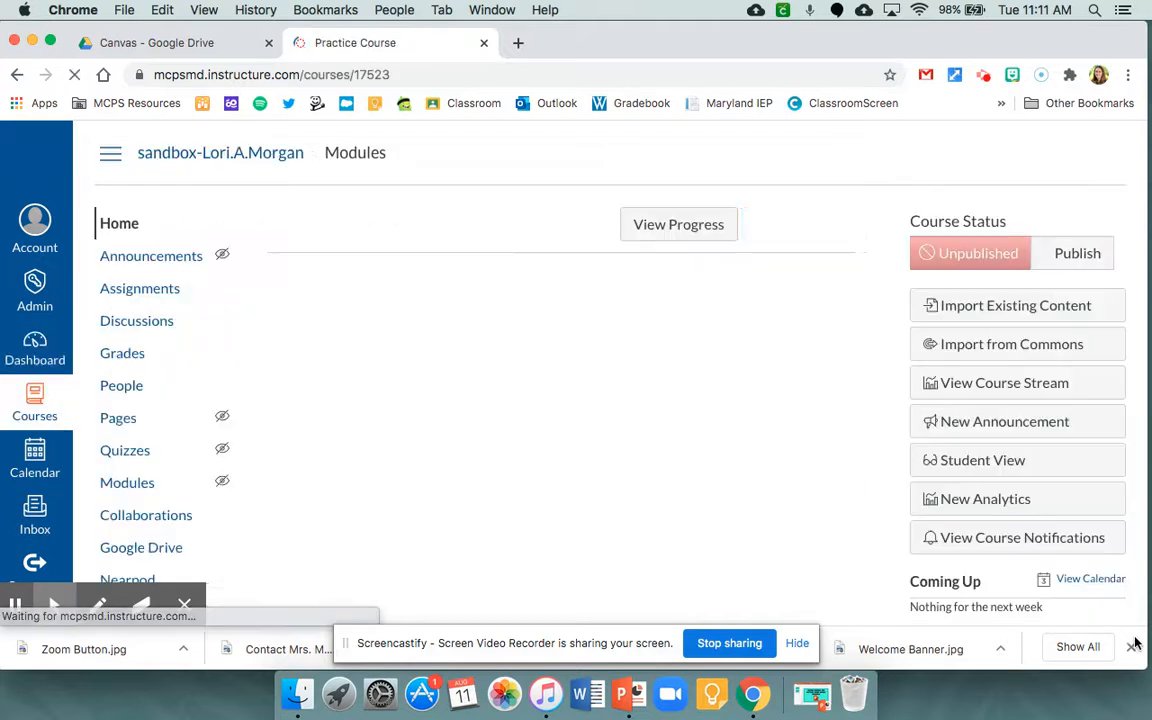
click(1132, 648)
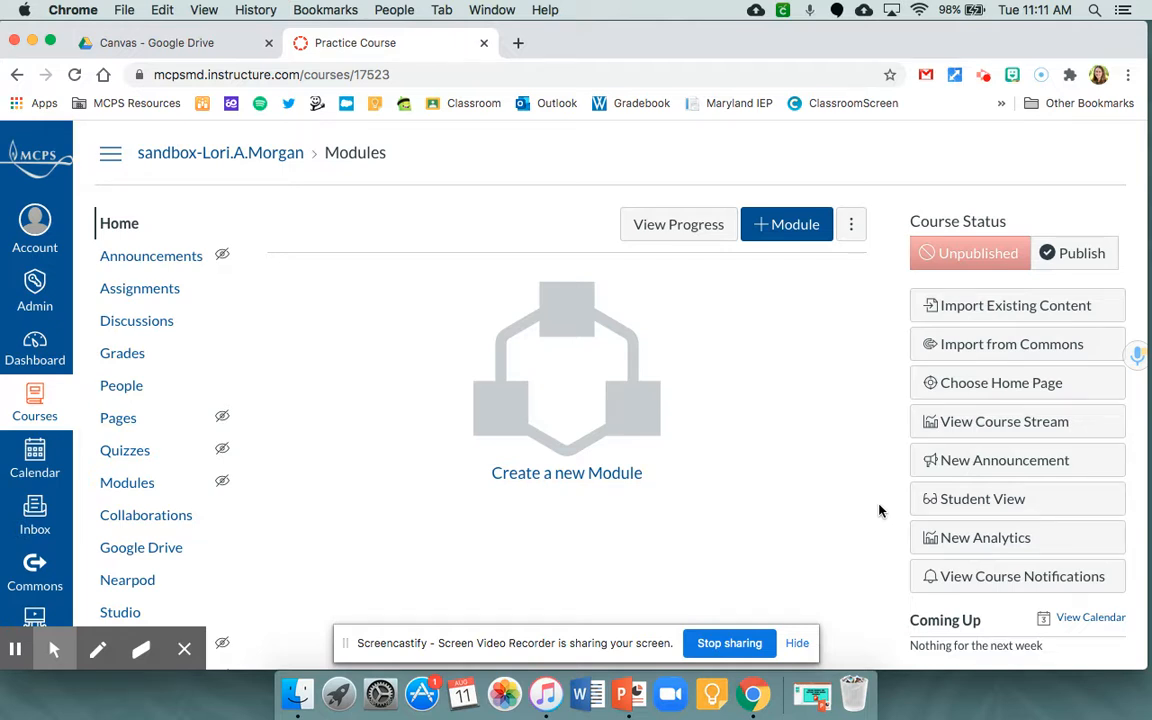
- Create a new page in the Practice Course and title it "Welcome Page"
click(118, 418)
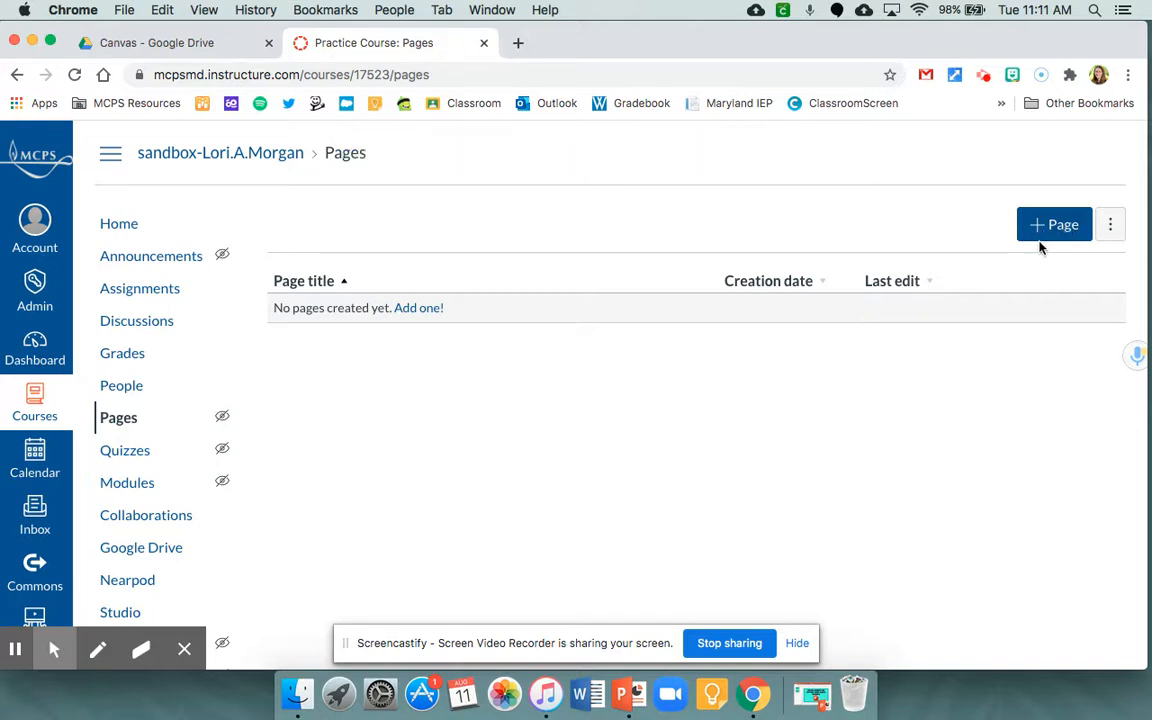
click(1044, 236)
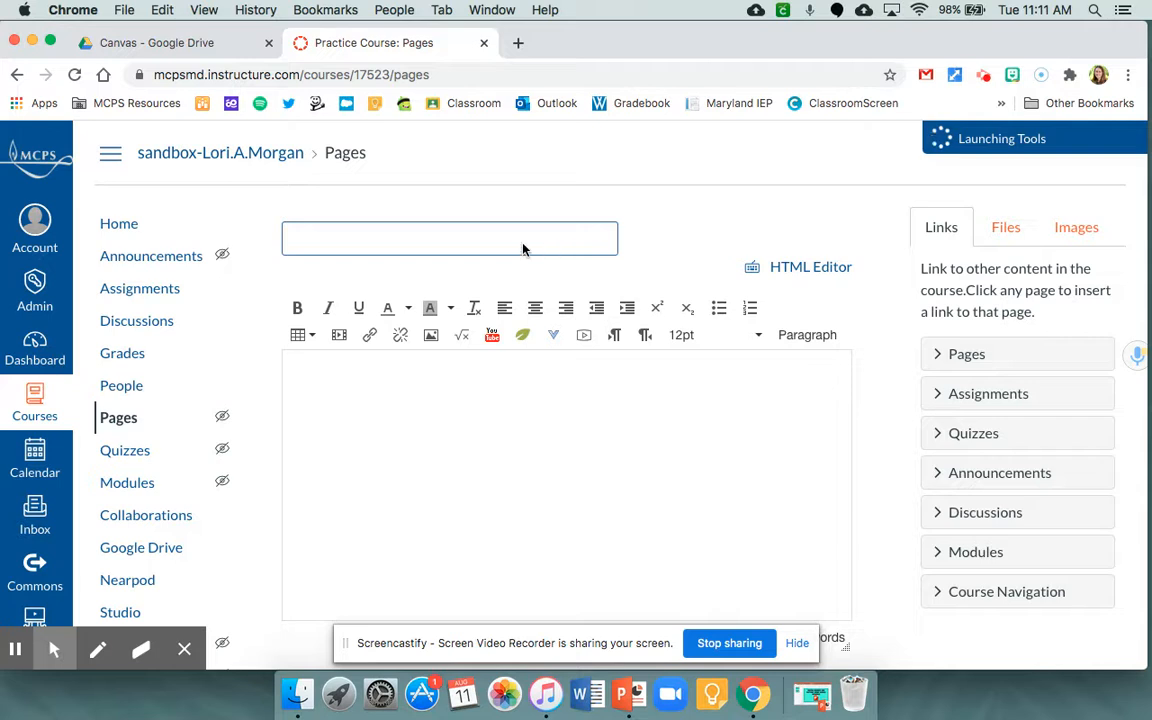
click(356, 244)
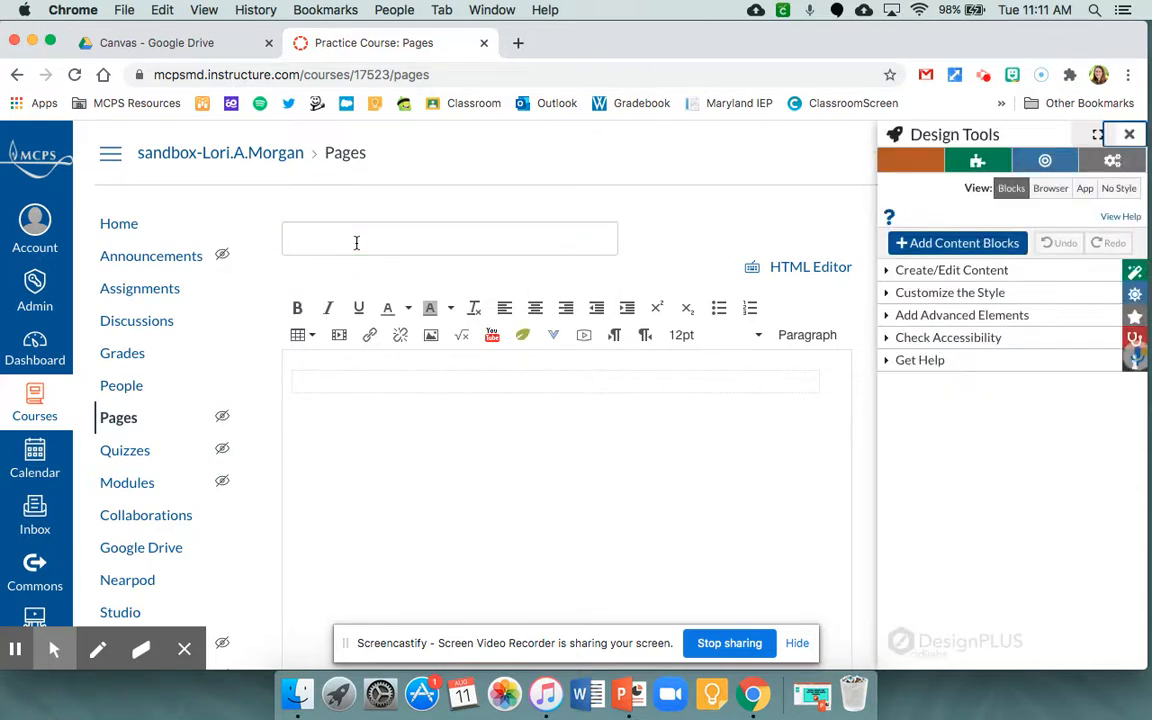
click(509, 237)
text(t)
key(BackSpace)
text(Welcome Page)
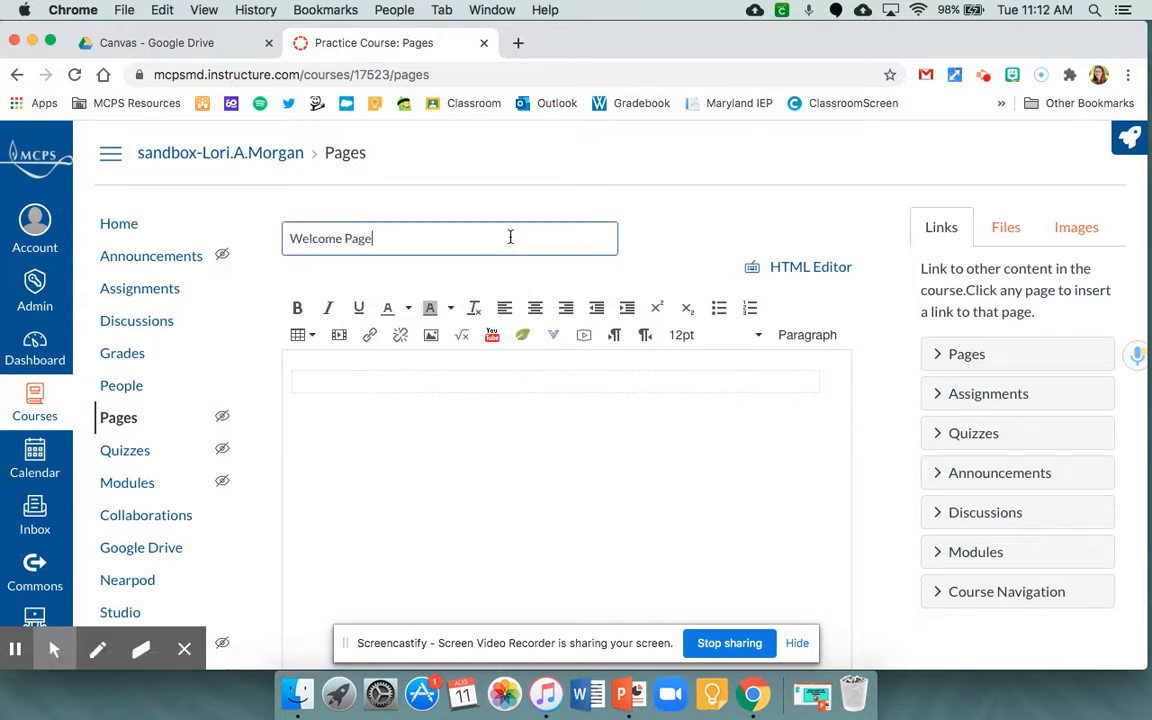
- In the page body, start a new image upload and choose Welcome Banner.jpg from the Desktop
click(505, 380)
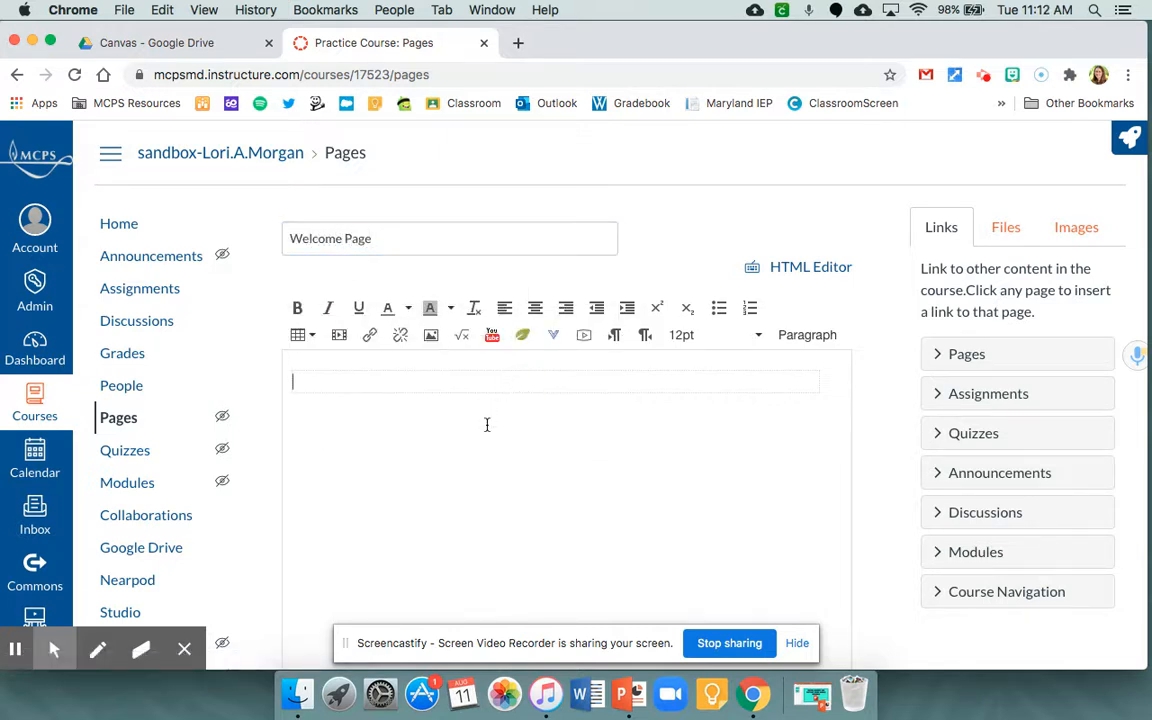
scroll(702, 429, down, 3)
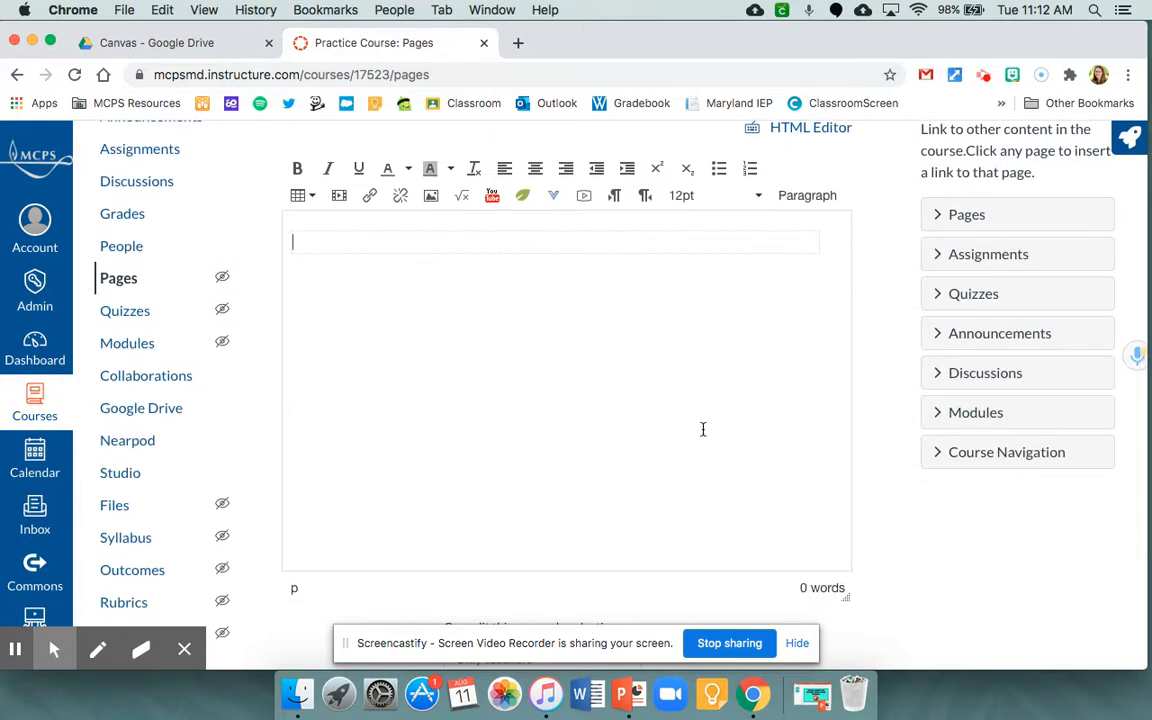
scroll(702, 429, up, 2)
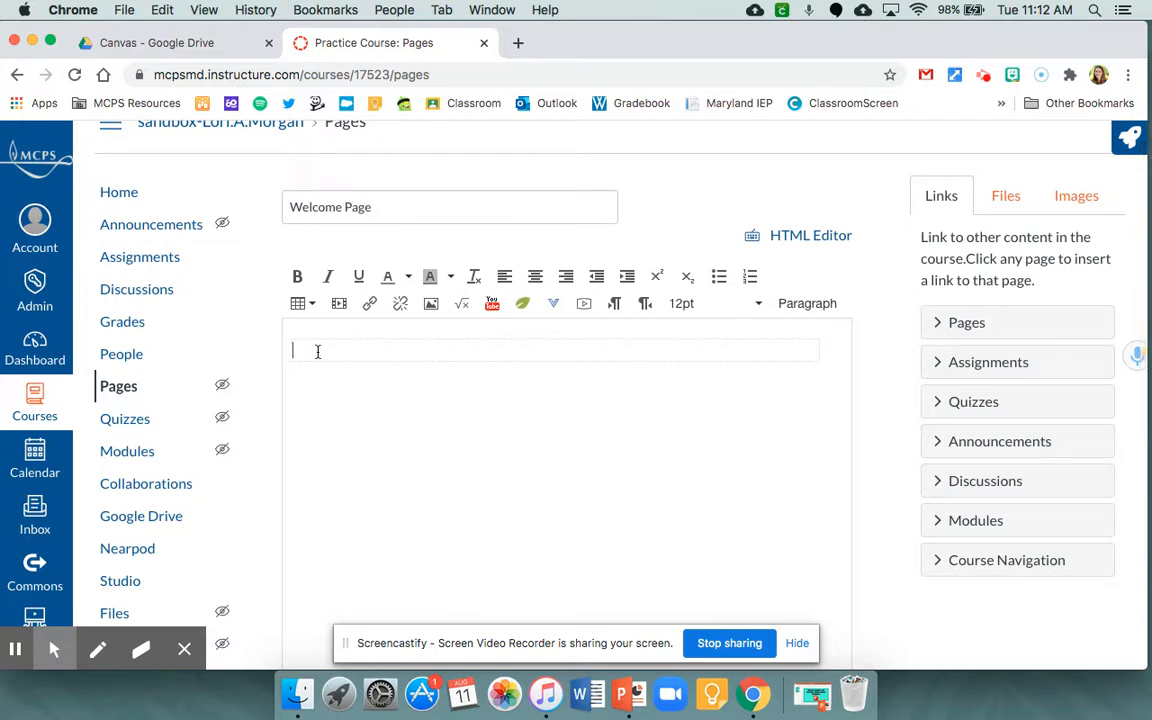
click(1075, 202)
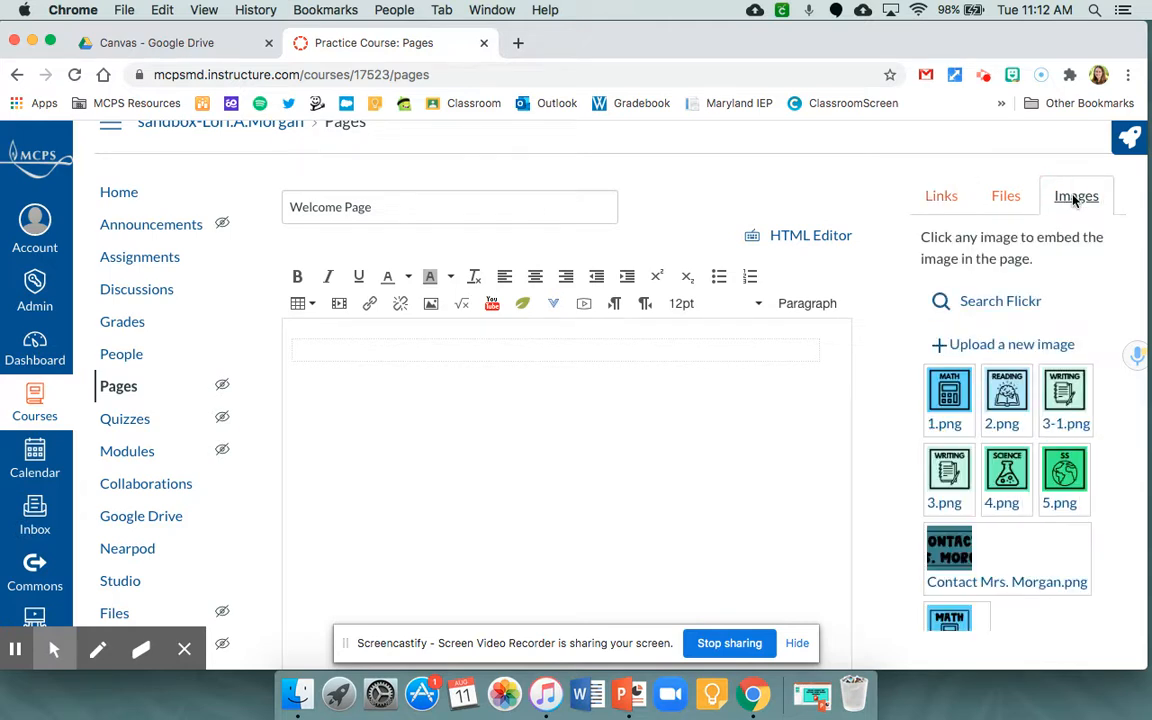
click(1009, 349)
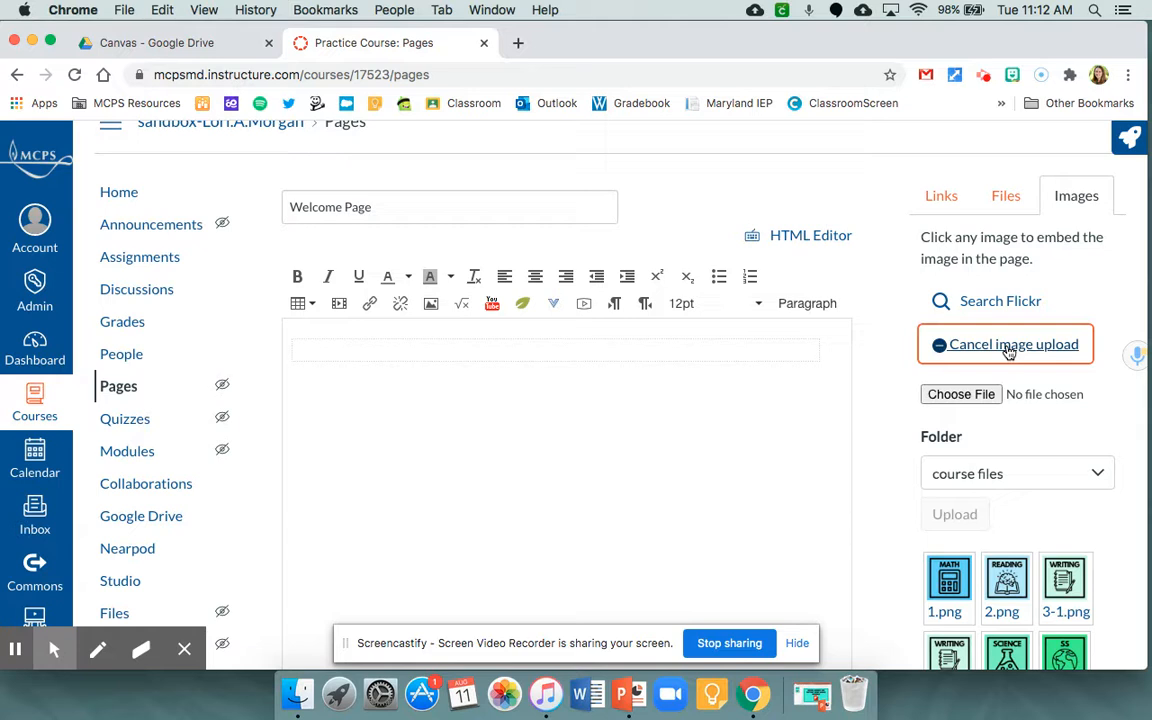
click(985, 395)
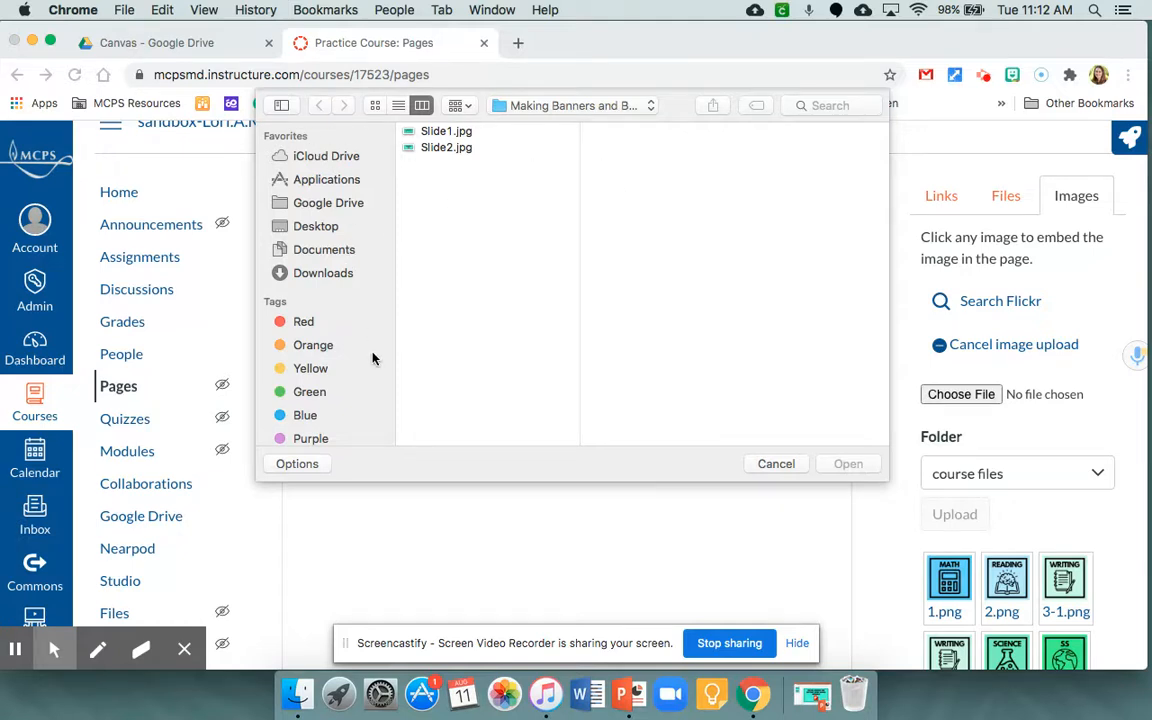
click(318, 228)
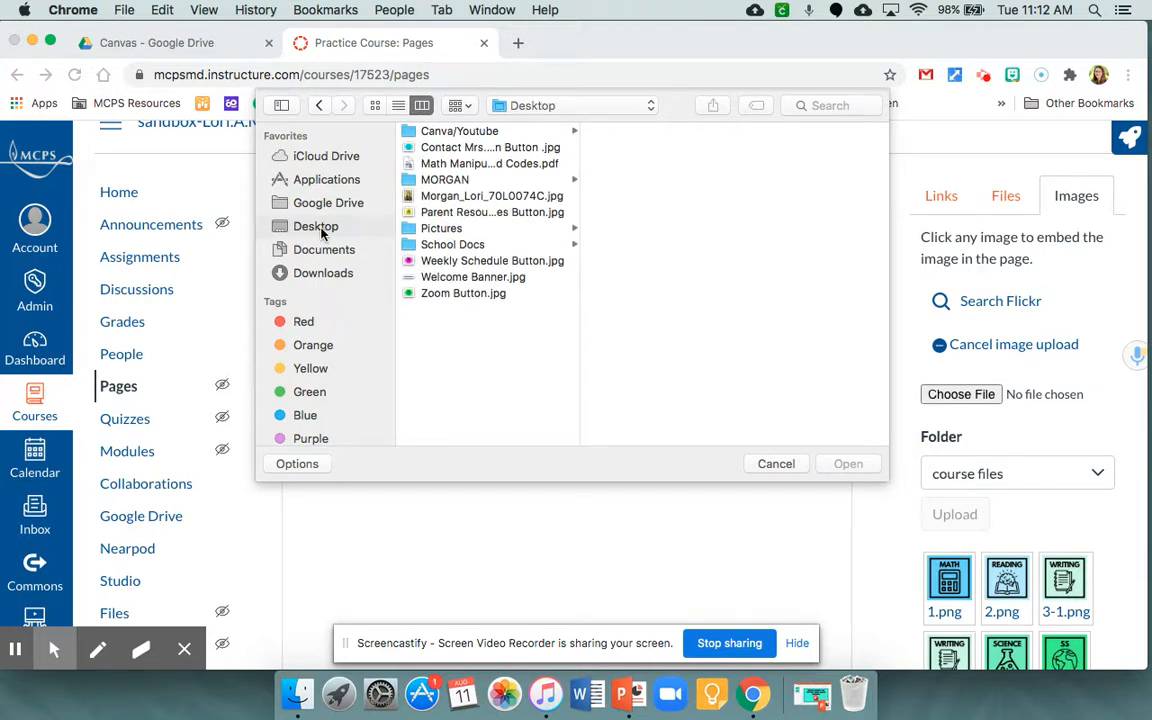
click(448, 279)
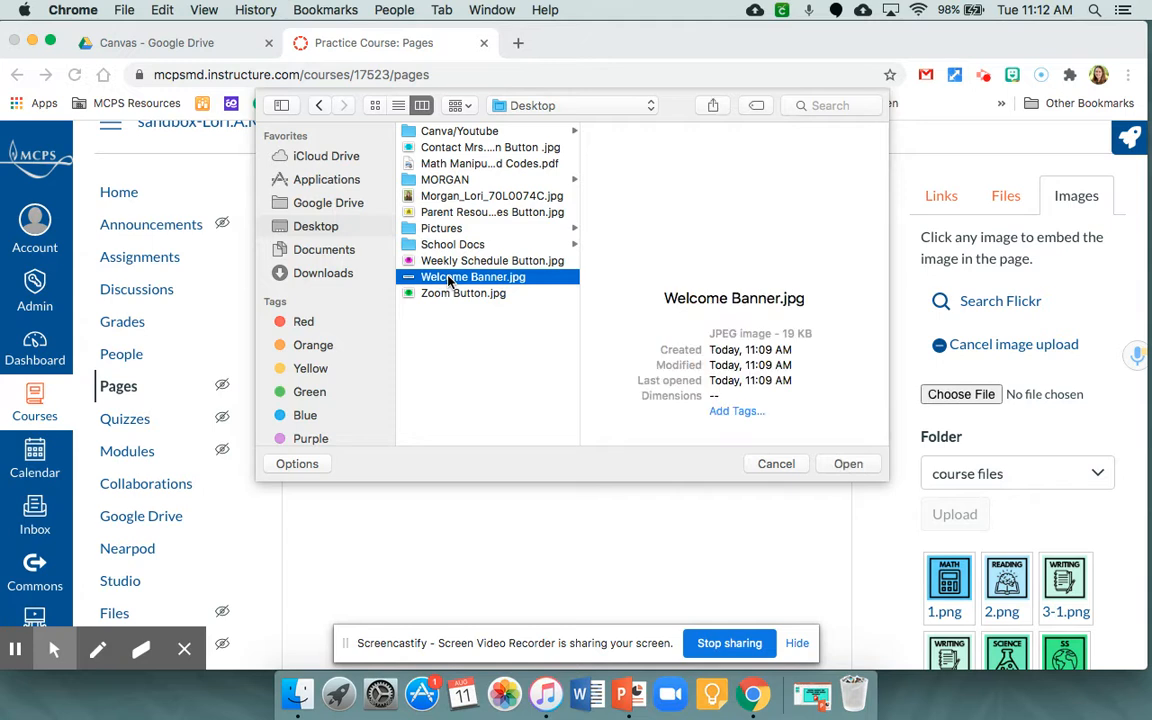
click(848, 463)
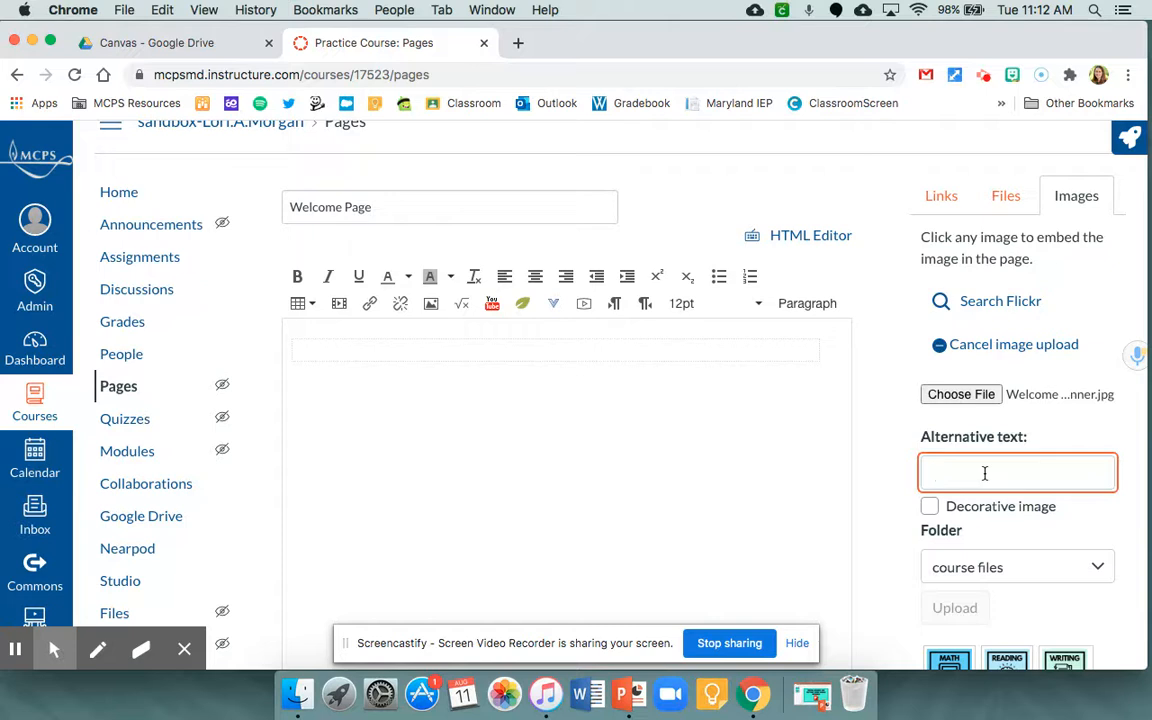
- Enter alternative text welcoming visitors to the teacher's class and upload the banner into the page
text(Welcome Banner)
key(BackSpace)
key(BackSpace)
key(BackSpace)
key(BackSpace)
key(BackSpace)
key(BackSpace)
key(BackSpace)
text(tp Mrs)
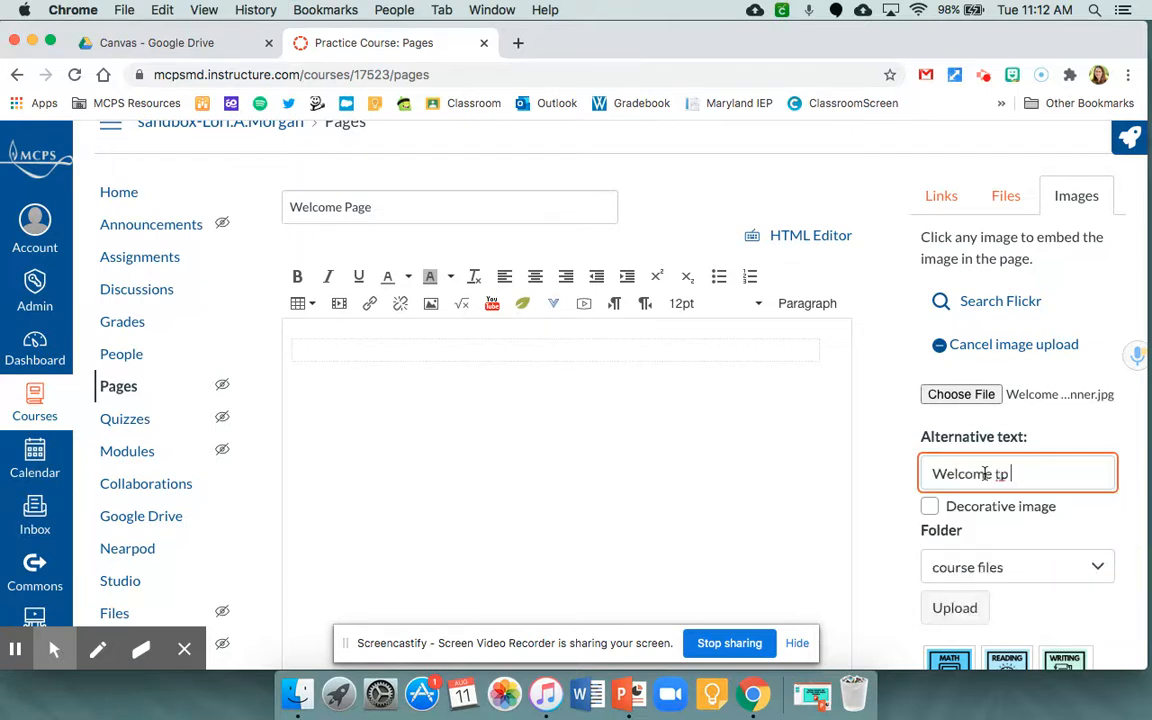
key(BackSpace)
key(BackSpace)
key(BackSpace)
key(BackSpace)
key(BackSpace)
text(o Mrs)
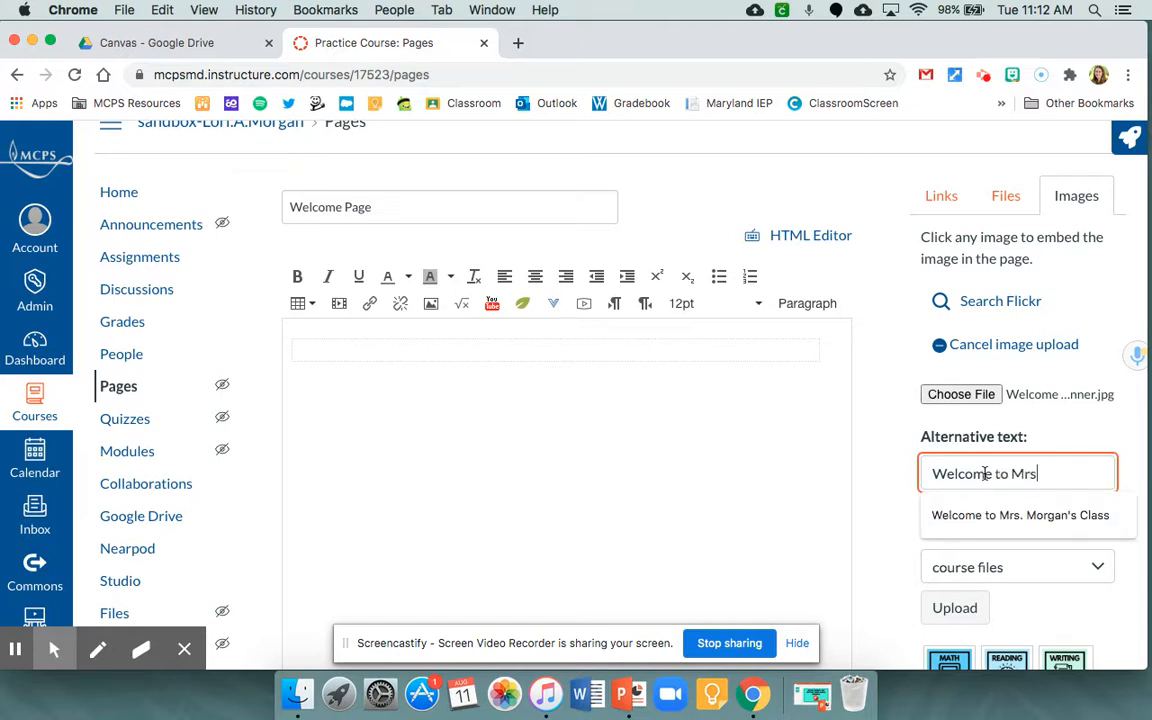
text(. Morgan's Class)
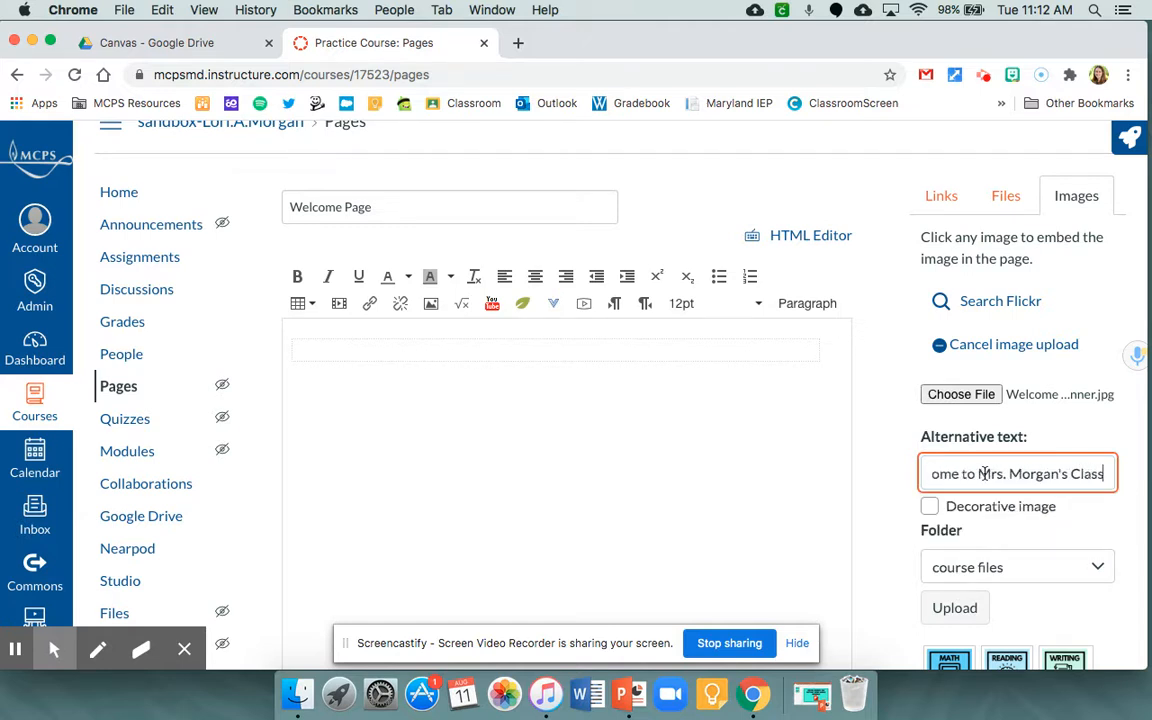
scroll(985, 480, down, 1)
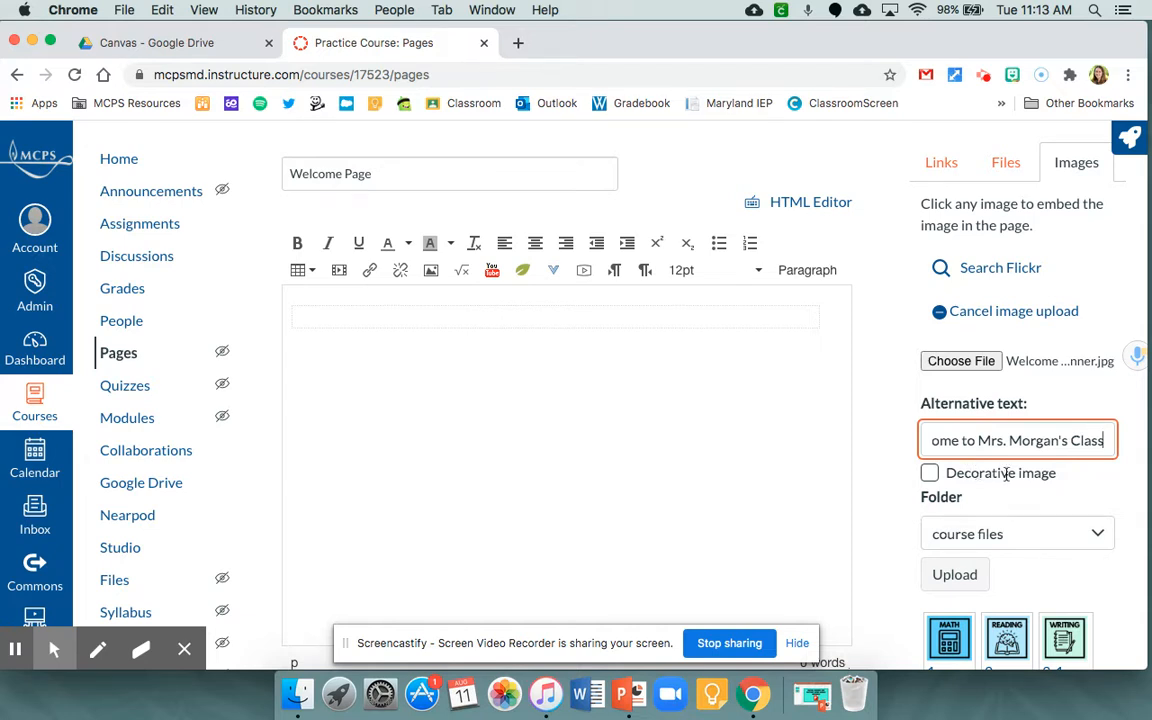
click(955, 575)
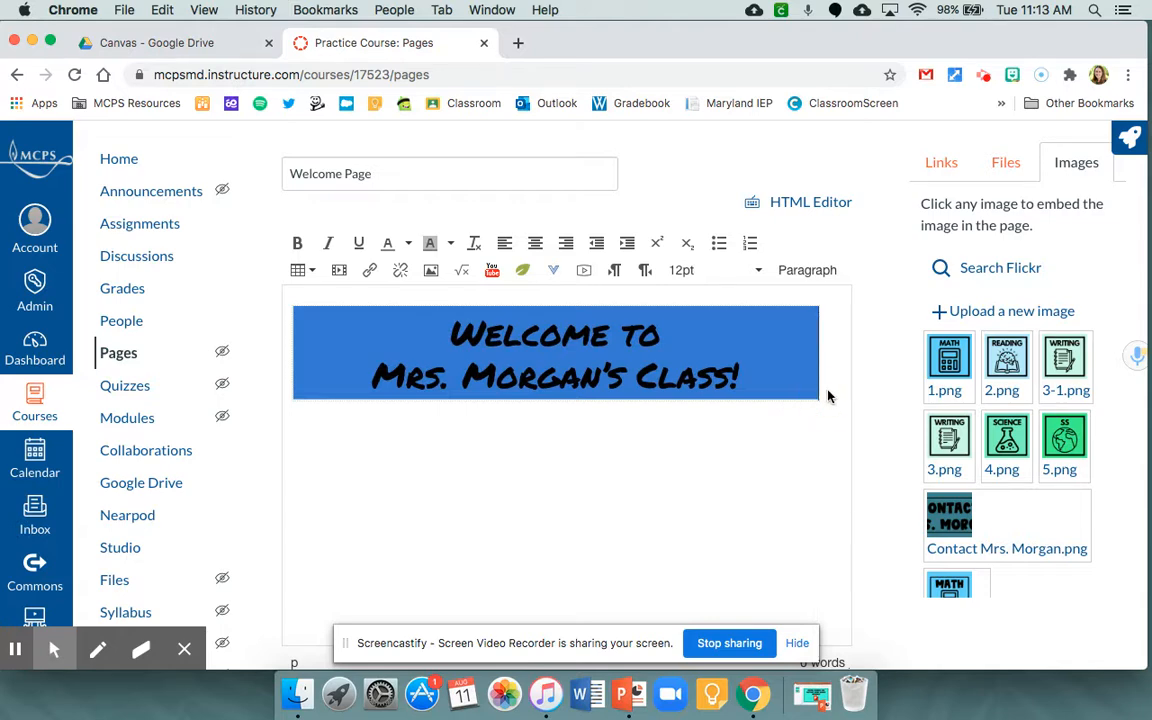
- Insert a table with two columns and one row on a new line below the banner
key(Return)
click(303, 278)
mouse_move(316, 298)
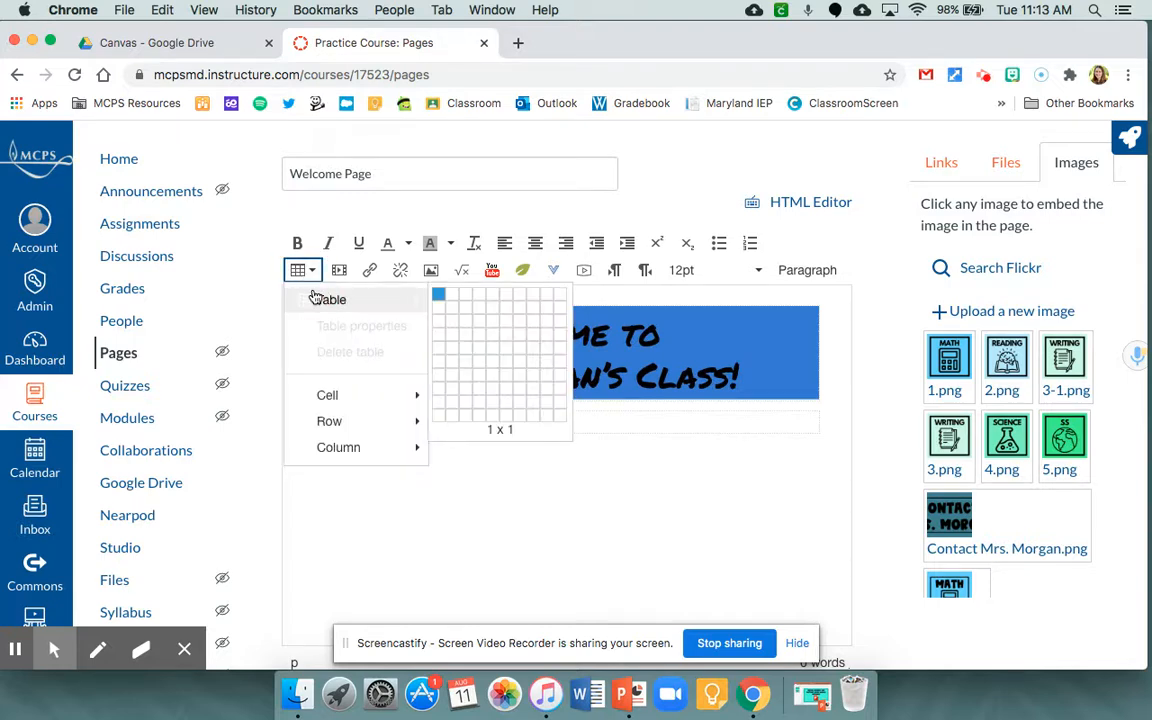
click(451, 301)
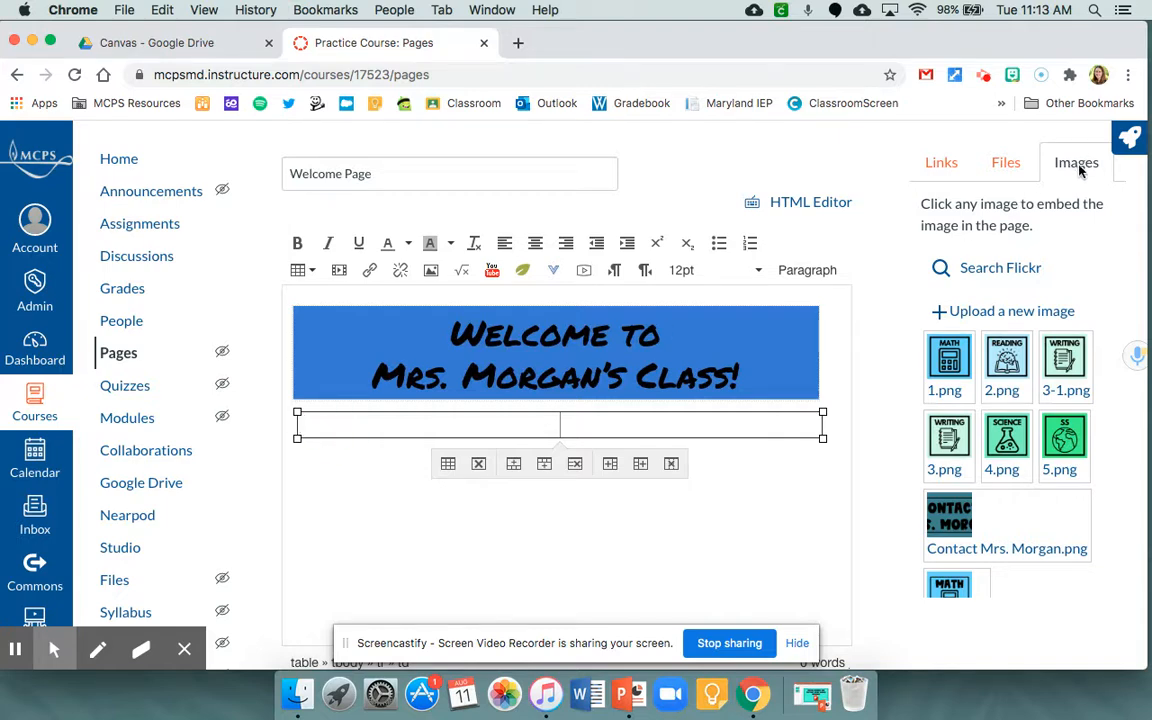
- Upload the teacher's portrait photo from the Desktop into the table's first cell, with the teacher's name as alternative text
click(984, 314)
click(956, 367)
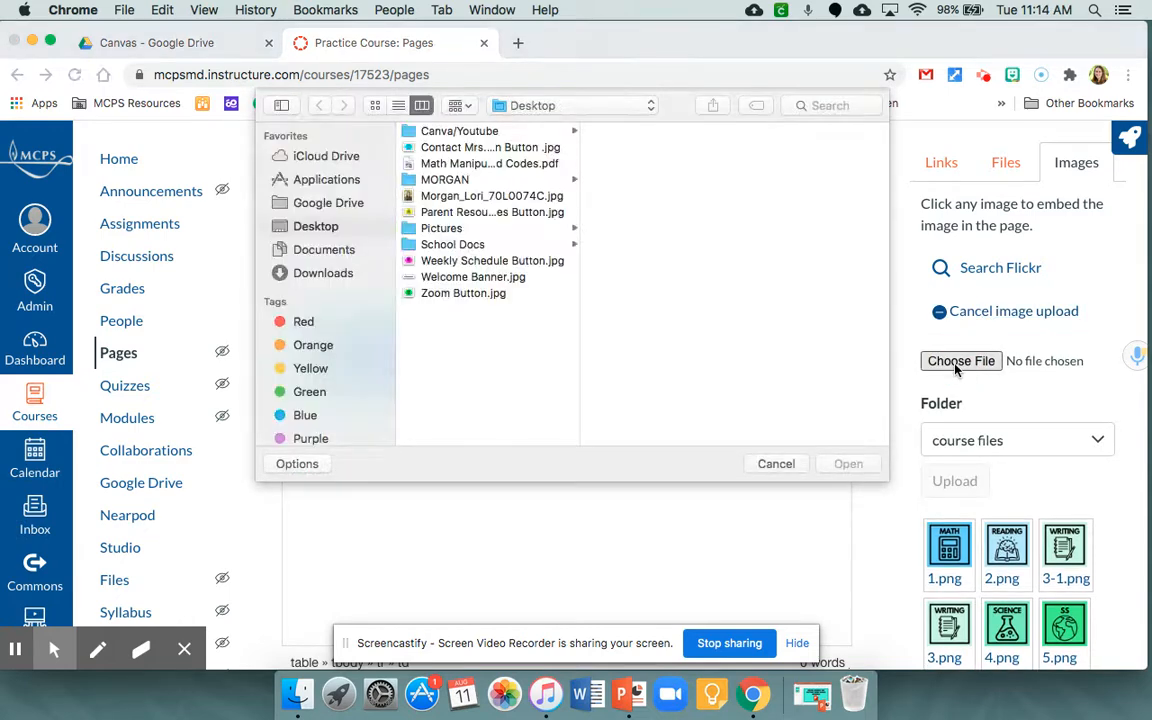
click(480, 198)
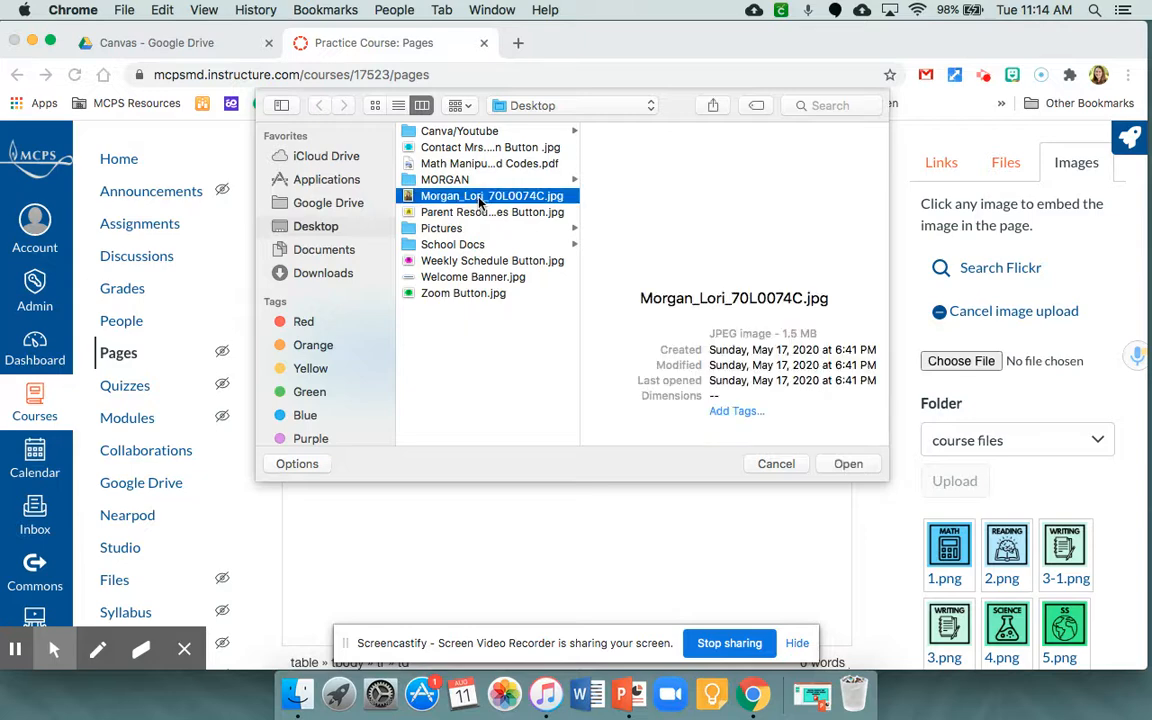
click(846, 465)
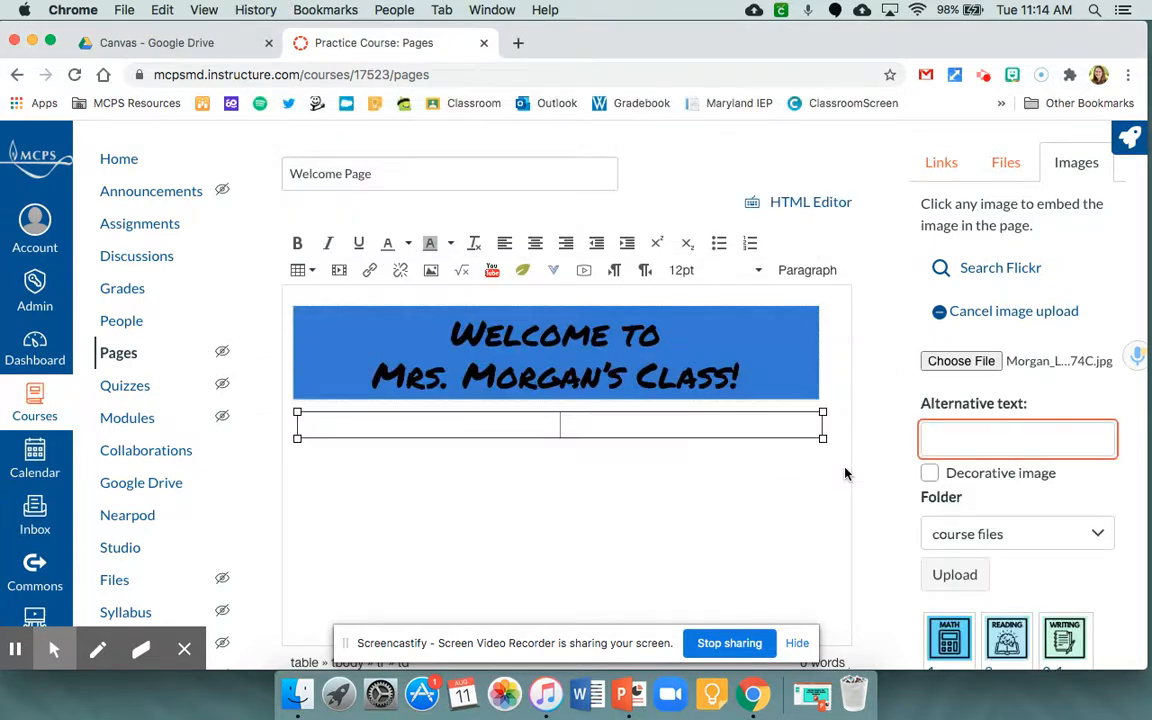
text(Mrs. Morgan)
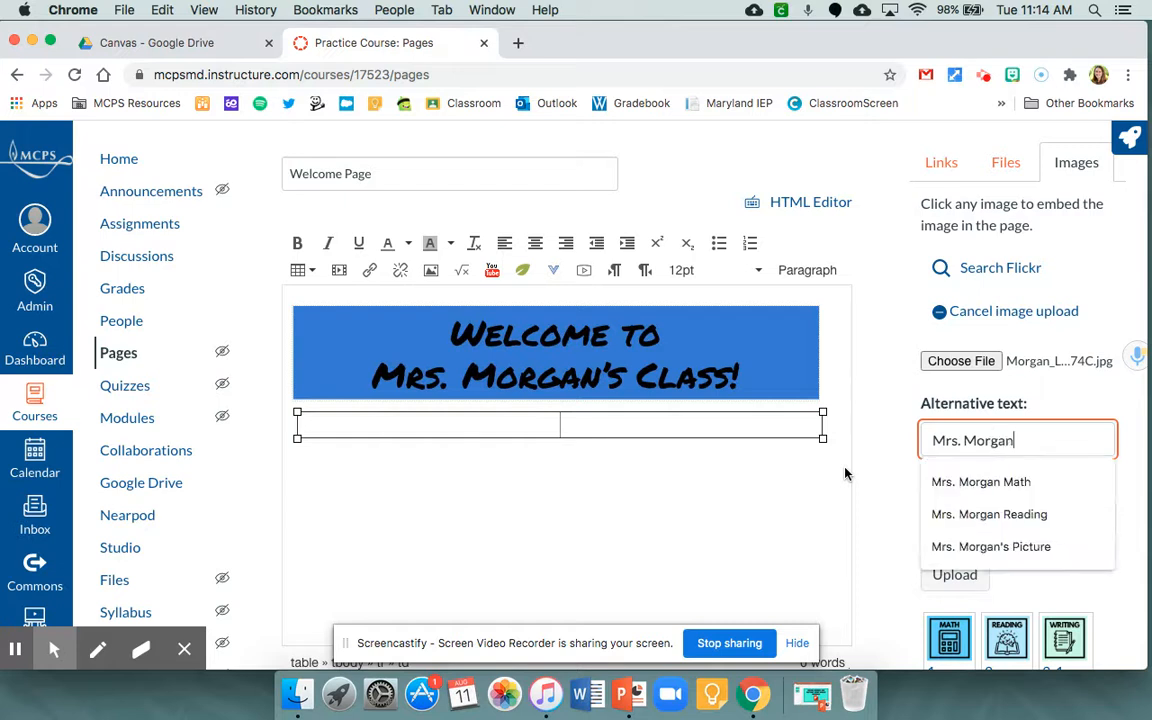
click(1113, 585)
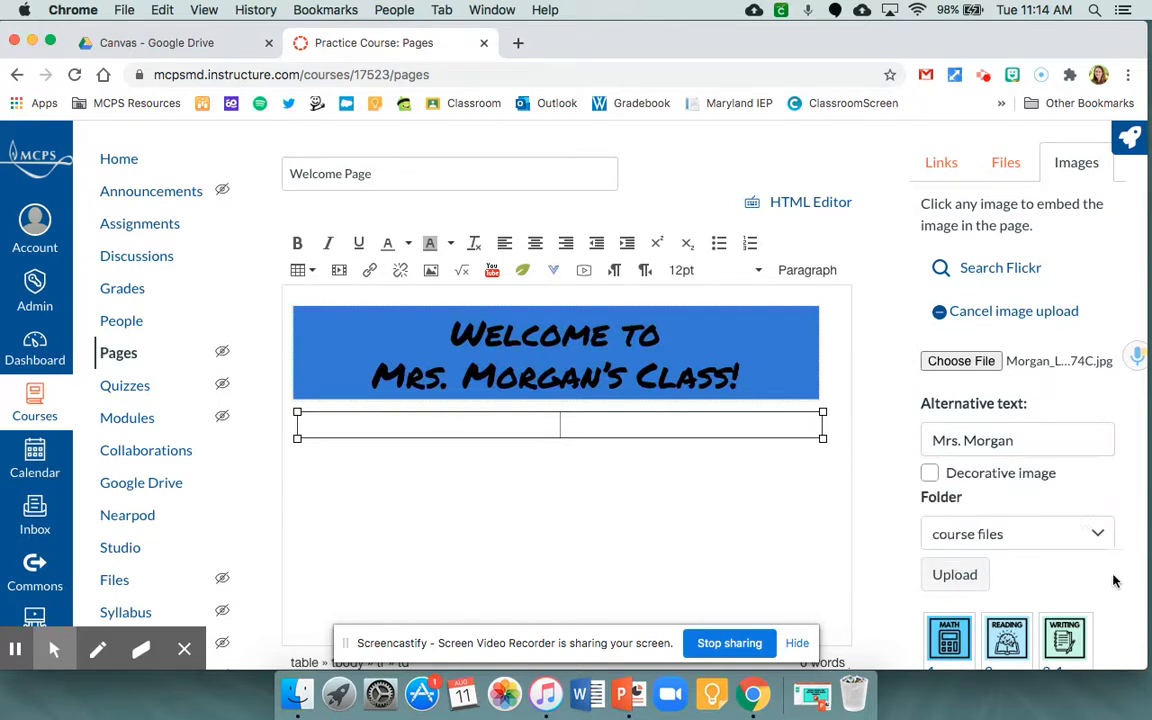
click(955, 576)
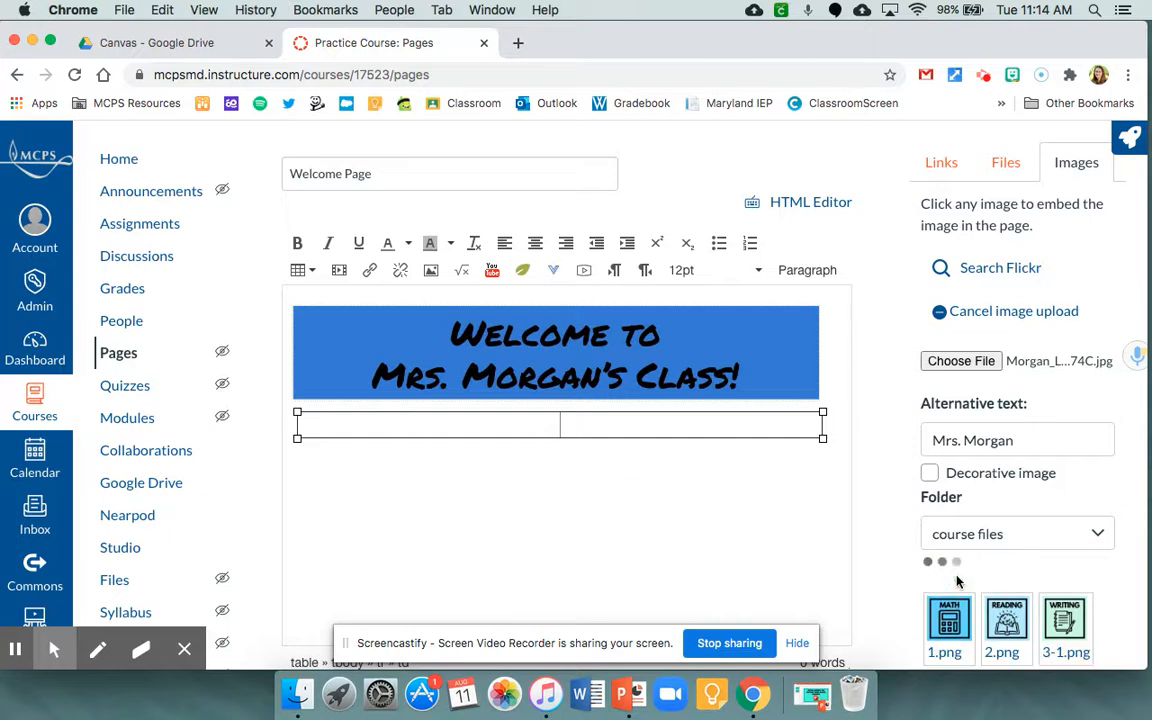
- Shrink the portrait photo proportionally to about half the width of its table cell
scroll(476, 494, down, 3)
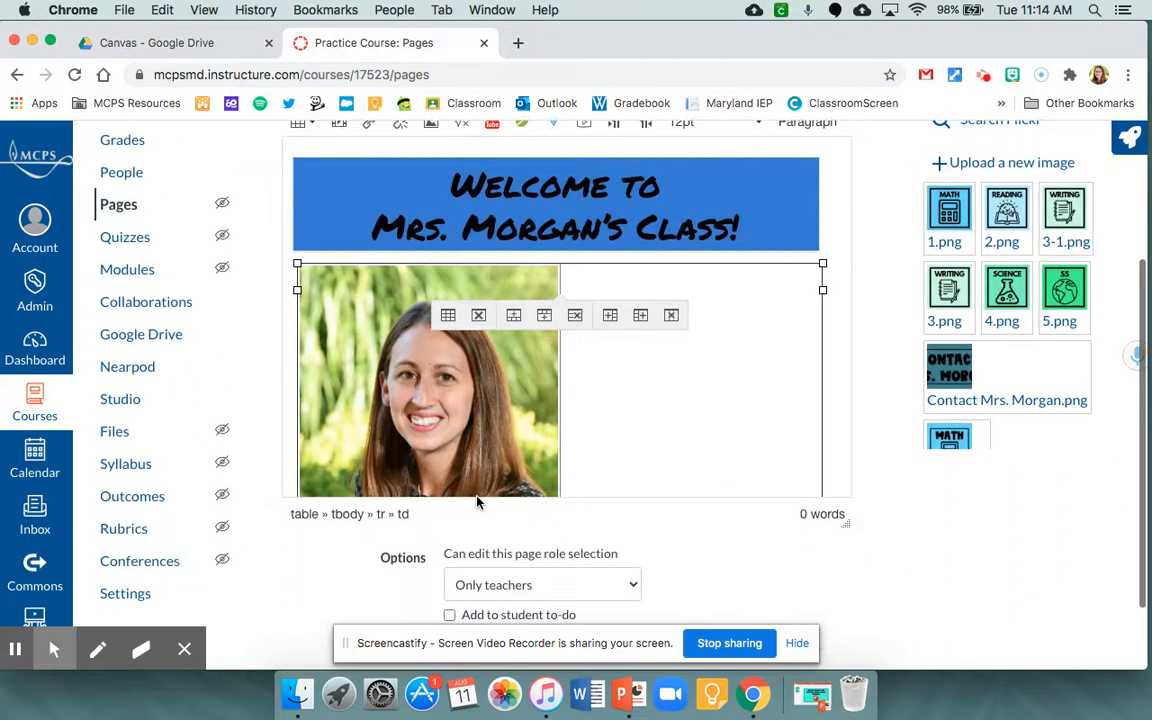
scroll(476, 494, down, 3)
scroll(498, 437, down, 1)
click(476, 407)
scroll(478, 426, down, 1)
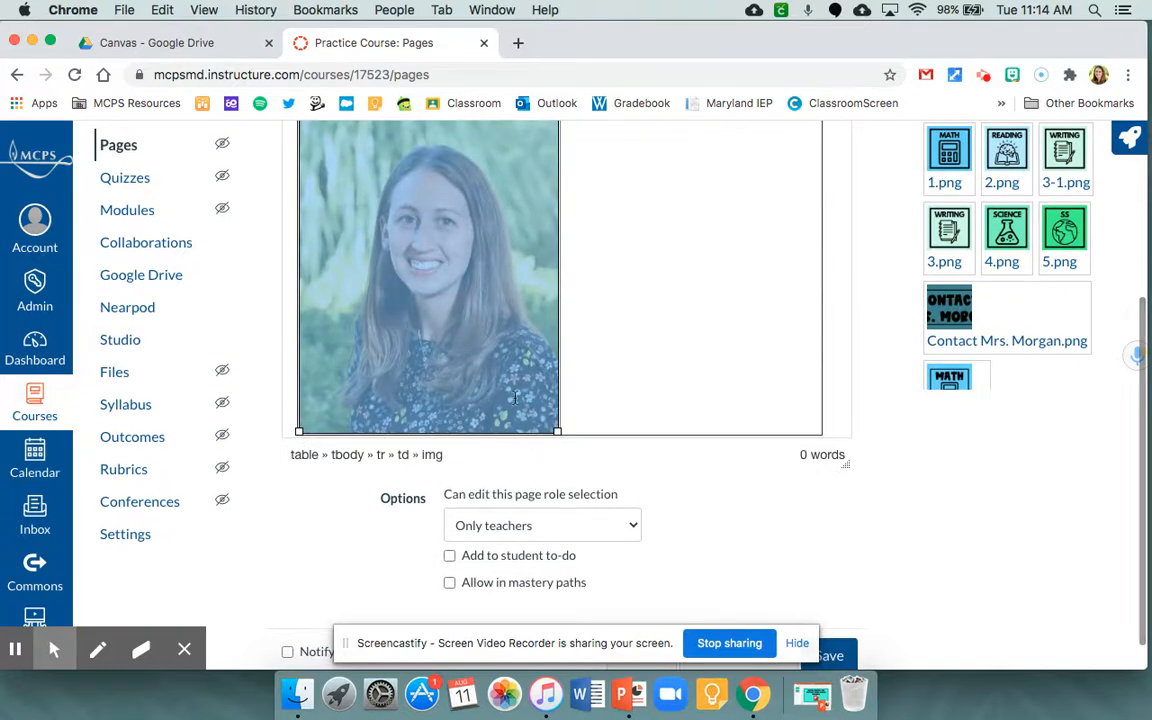
drag(557, 434, 466, 277)
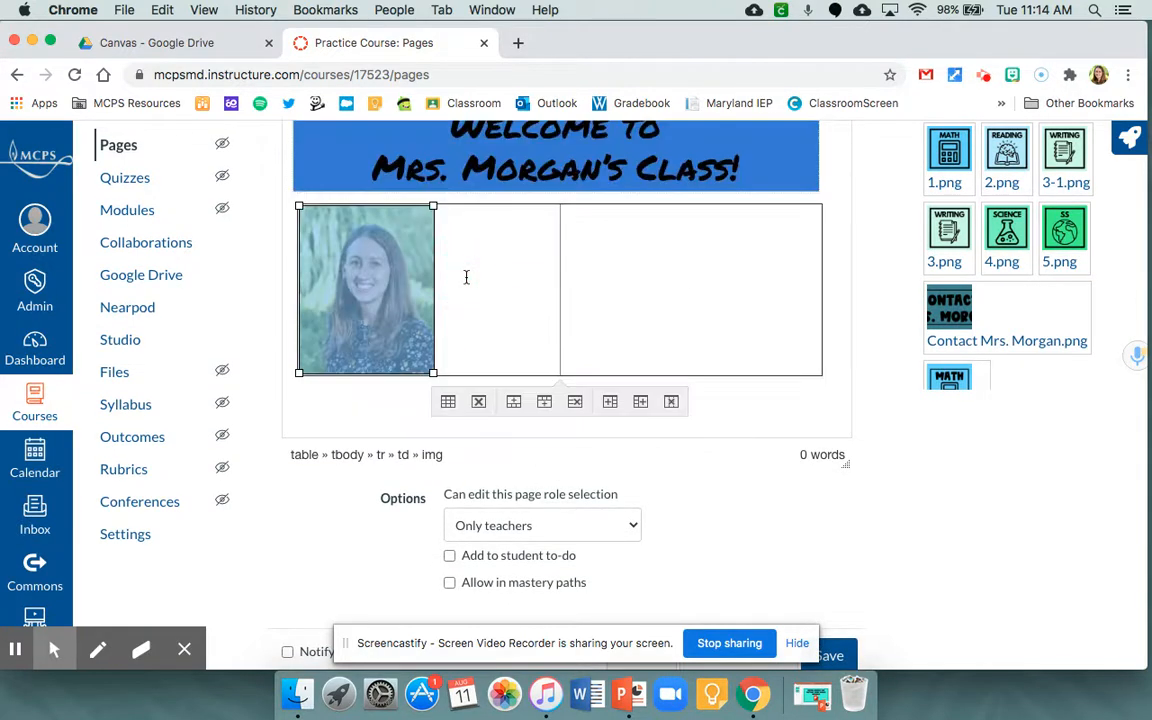
- Narrow the table's first column to slightly wider than the portrait photo and center the photo in its cell
click(567, 310)
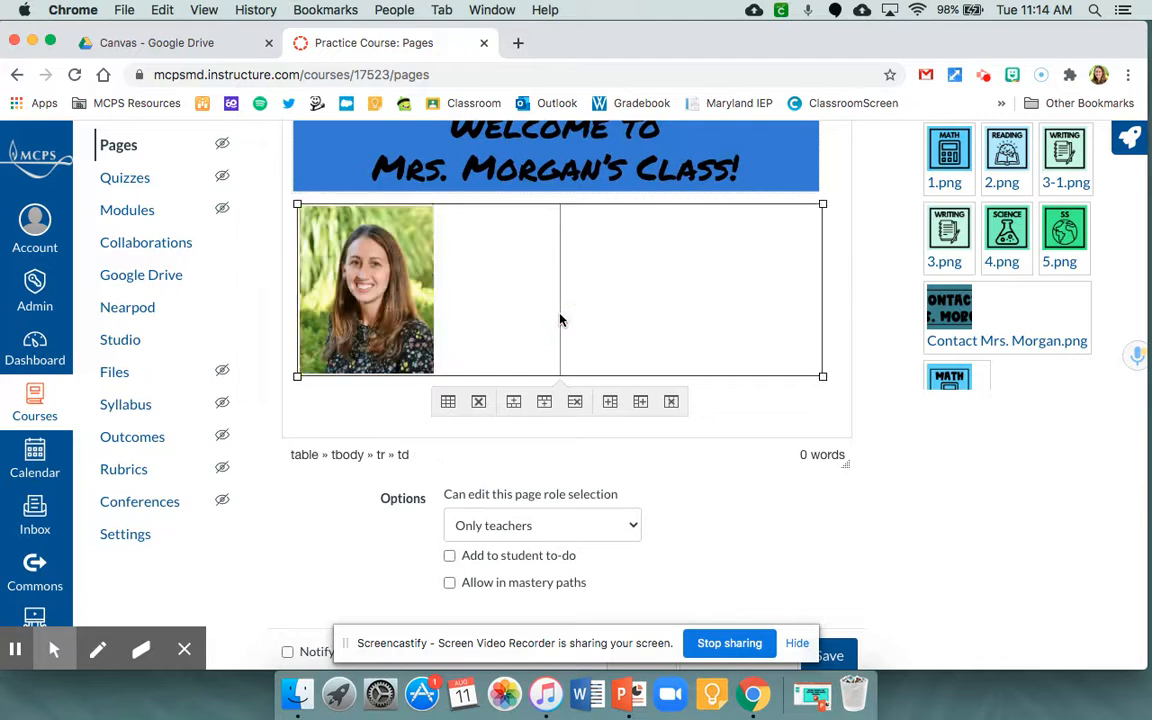
drag(558, 319, 512, 316)
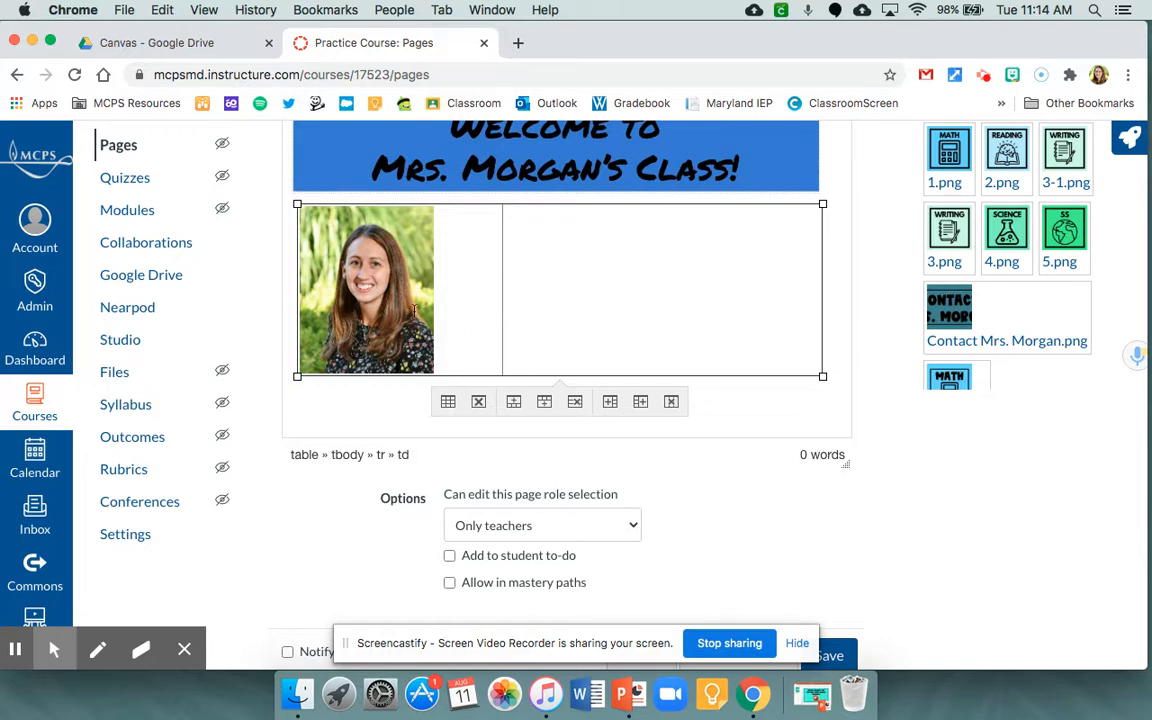
drag(502, 317, 465, 317)
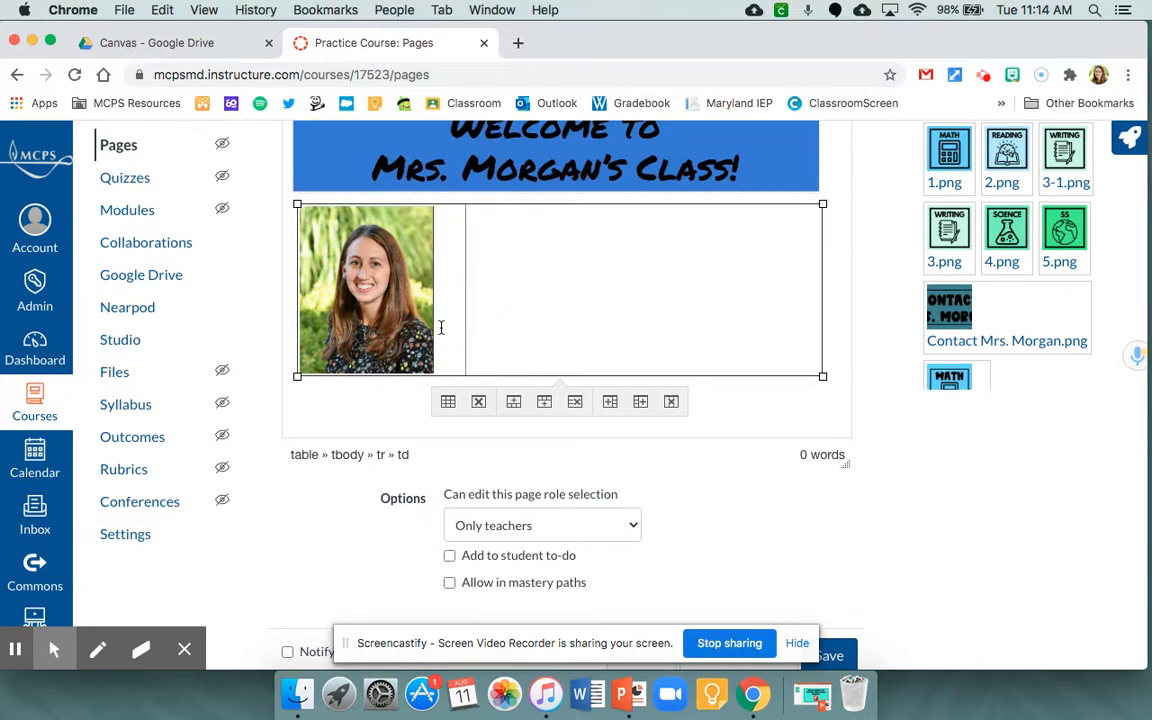
scroll(440, 327, up, 3)
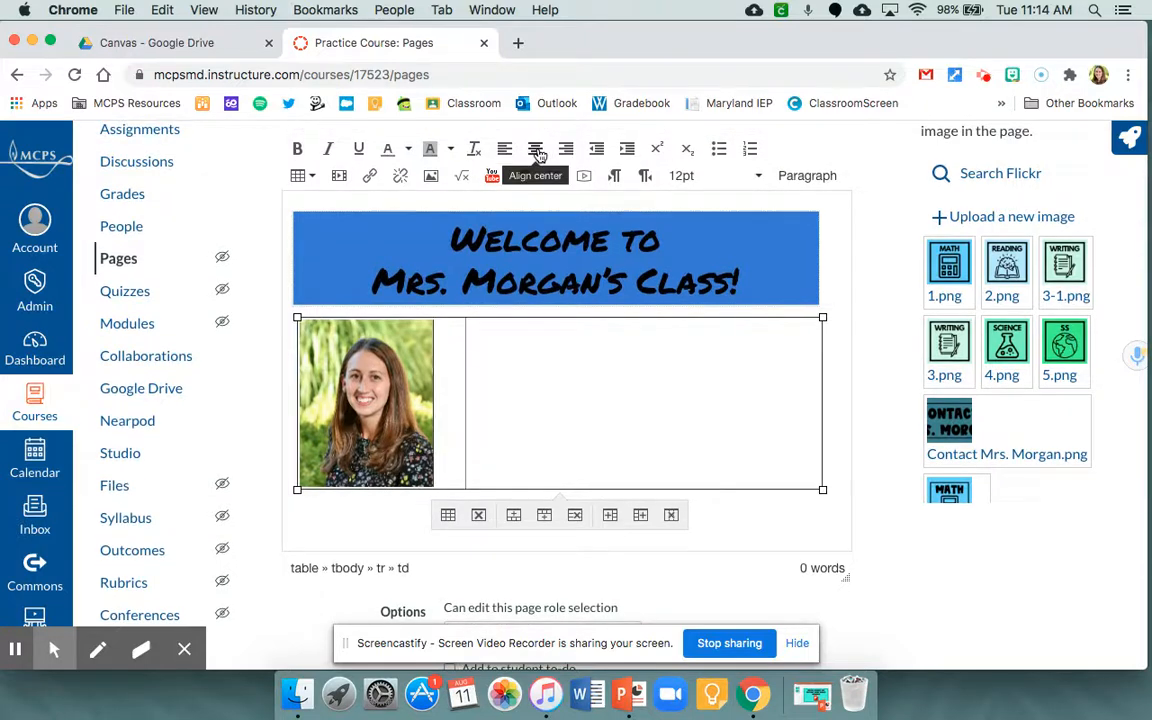
click(545, 155)
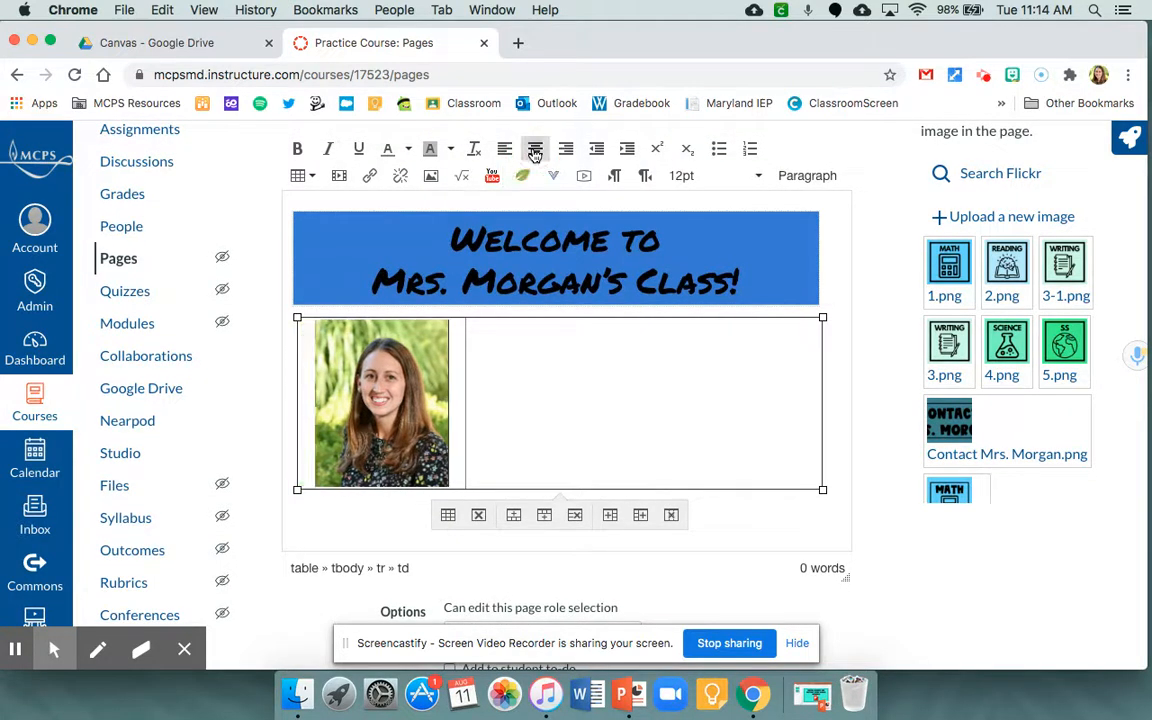
- Copy the welcome paragraph from the Canvas Introduction document in Google Drive's My Drive into the empty cell beside the portrait in Canvas
click(152, 50)
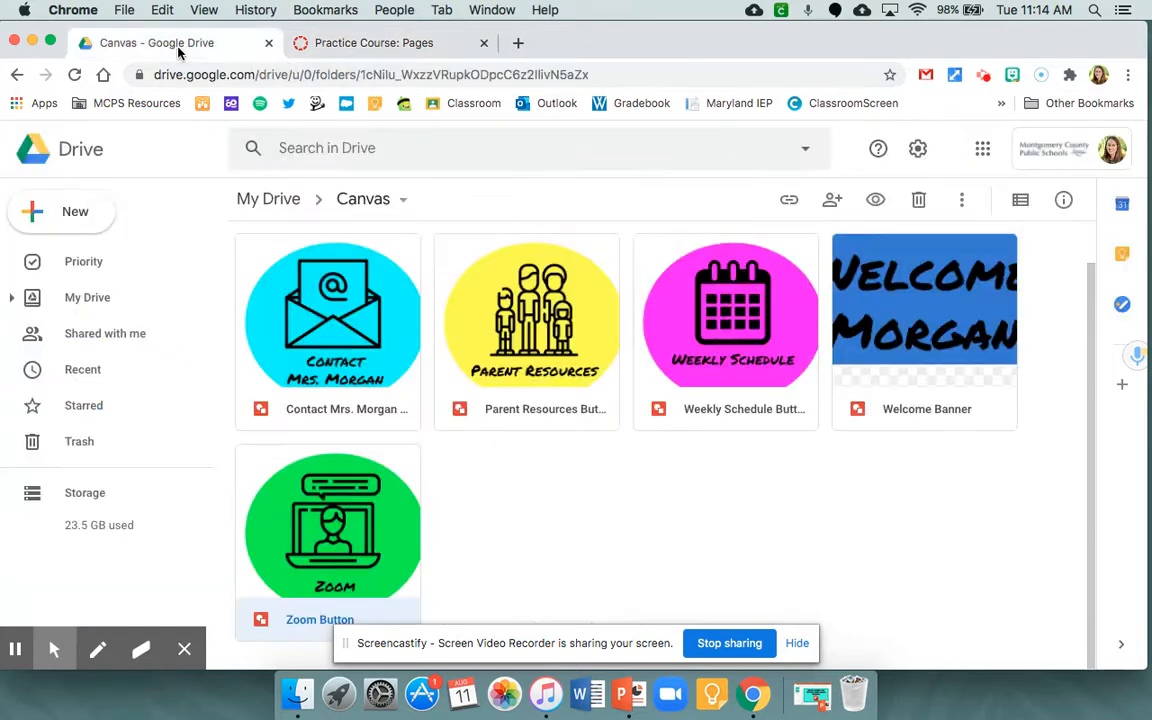
click(275, 203)
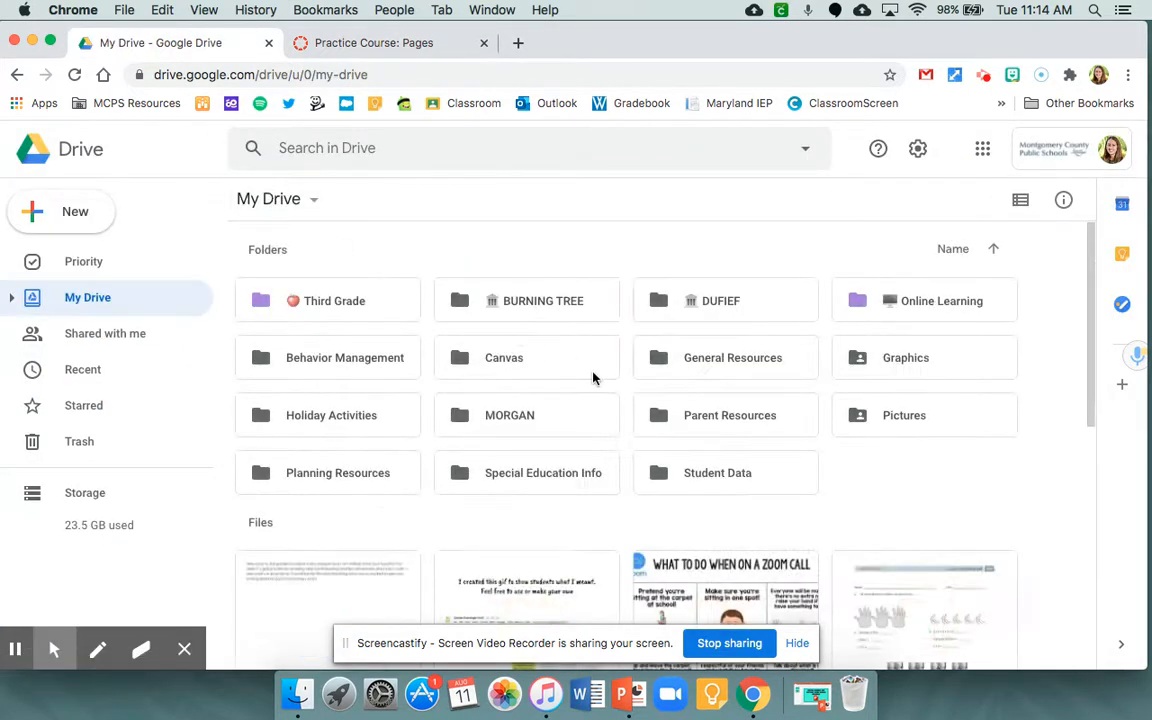
scroll(592, 378, down, 3)
double_click(347, 478)
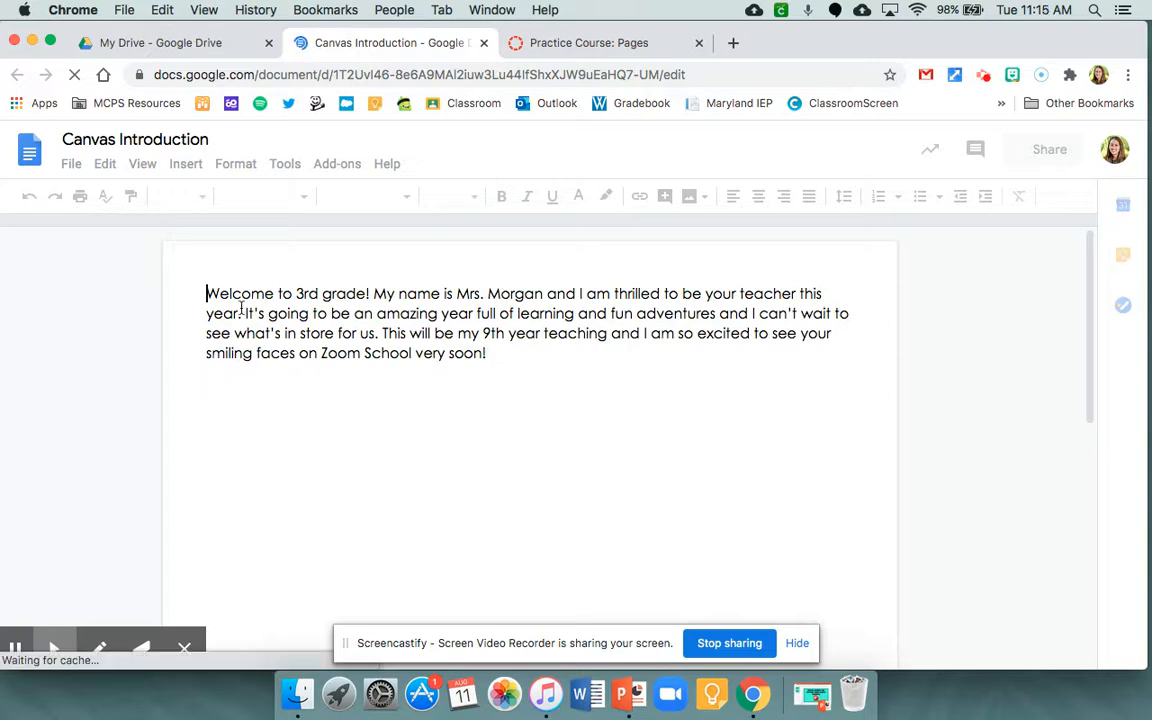
triple_click(205, 295)
key(super+c)
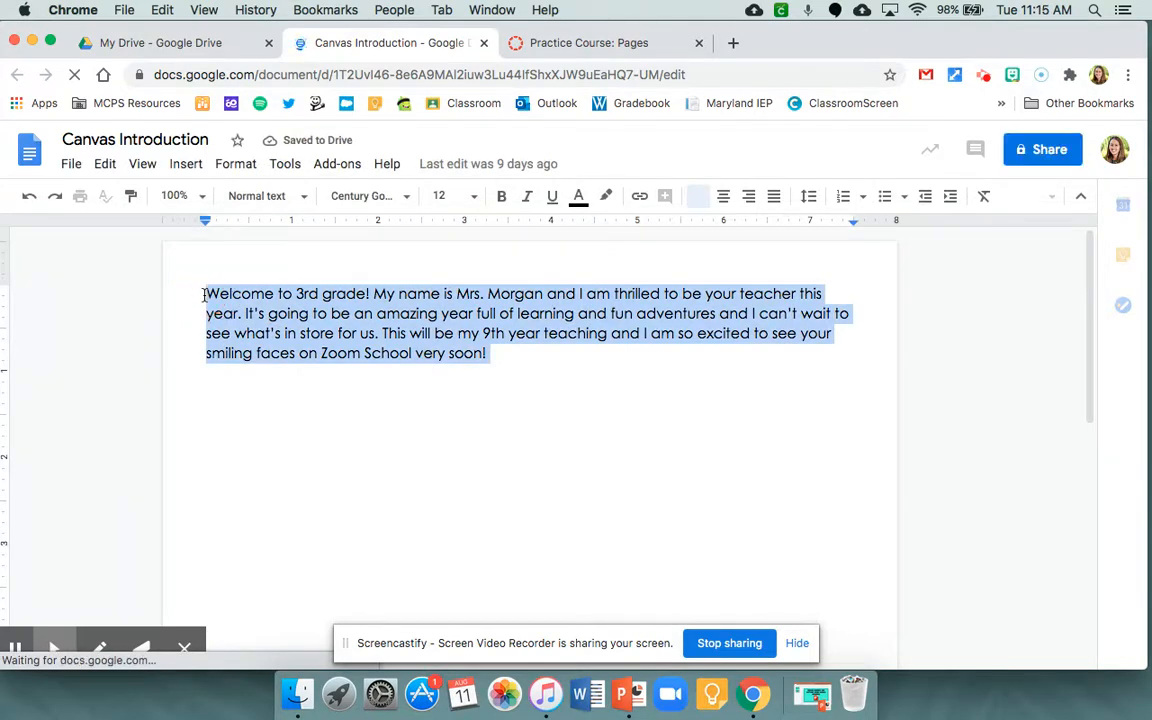
click(530, 44)
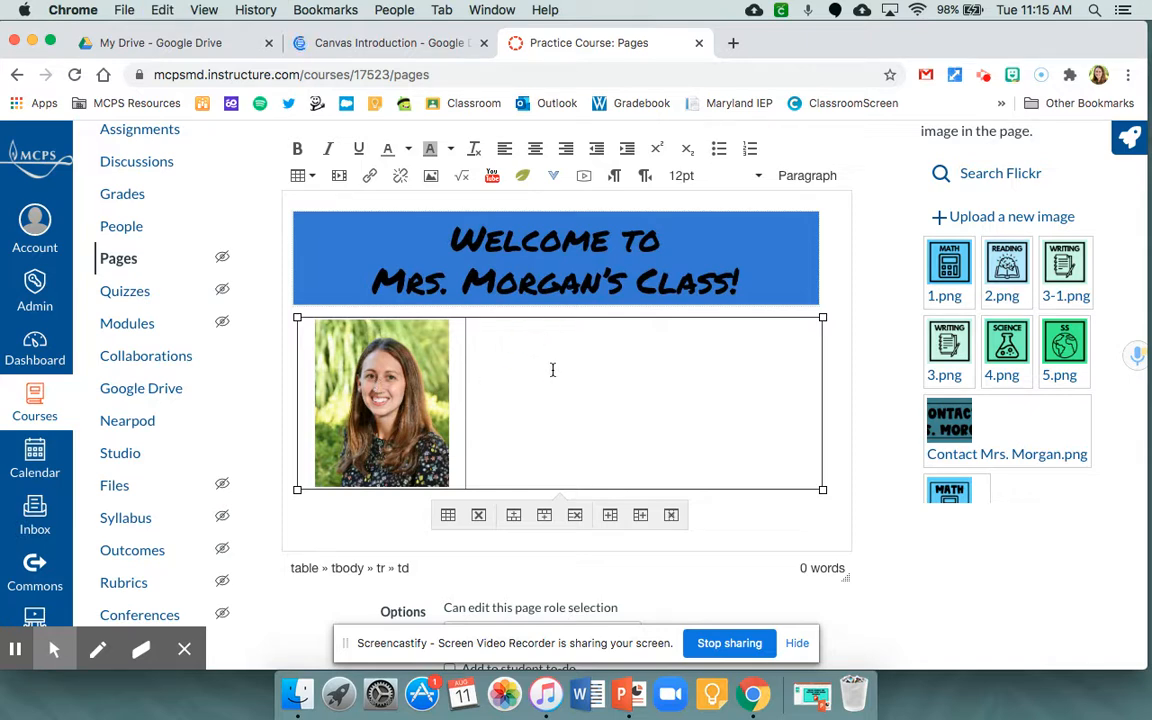
key(super+v)
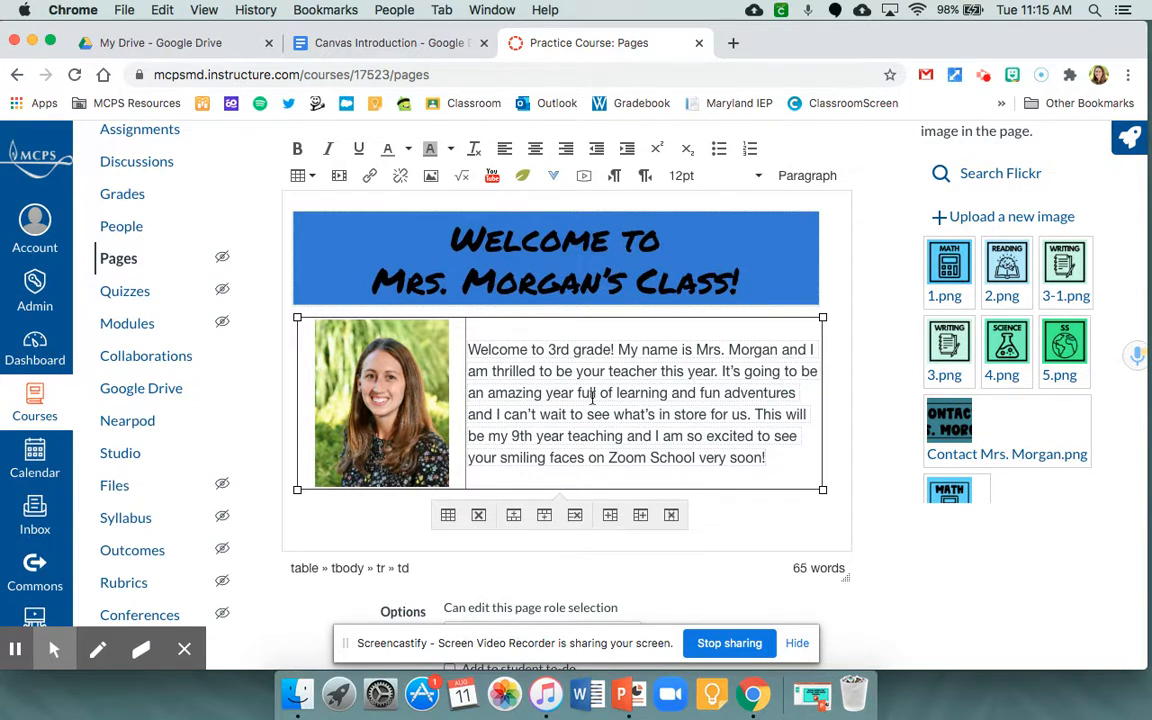
- Review the button images in Google Drive's Canvas folder and insert a four-column, one-row table on the empty line below the introduction table
scroll(592, 397, down, 2)
click(721, 409)
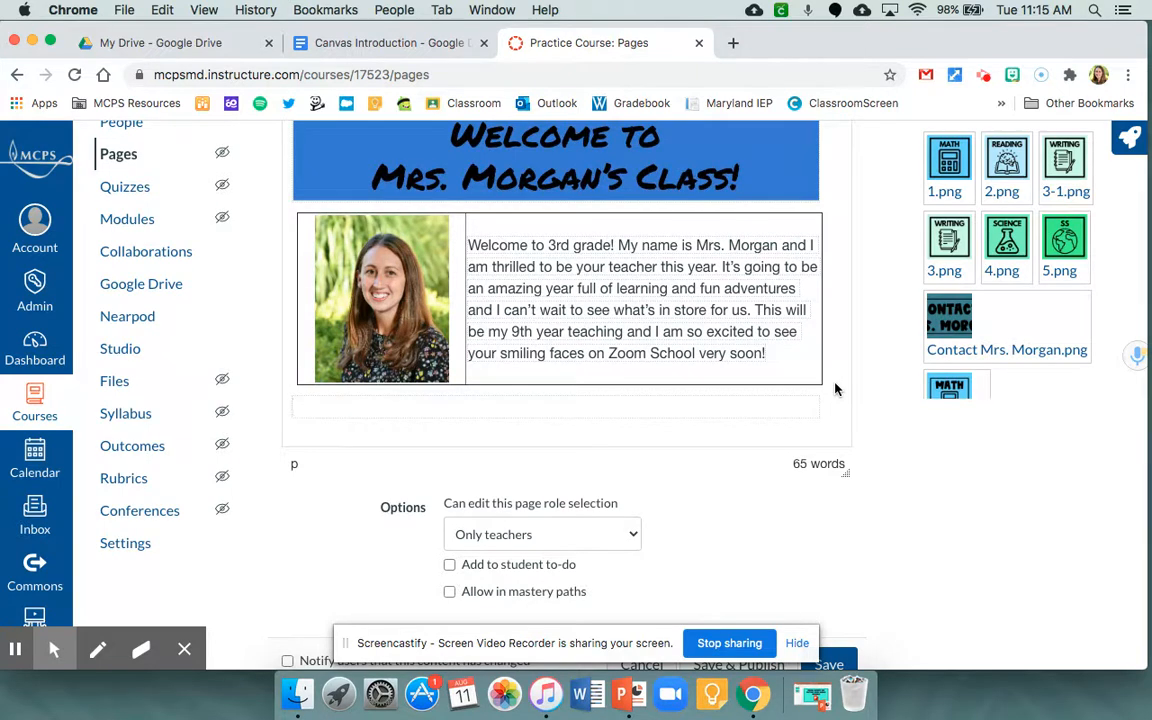
scroll(848, 323, up, 2)
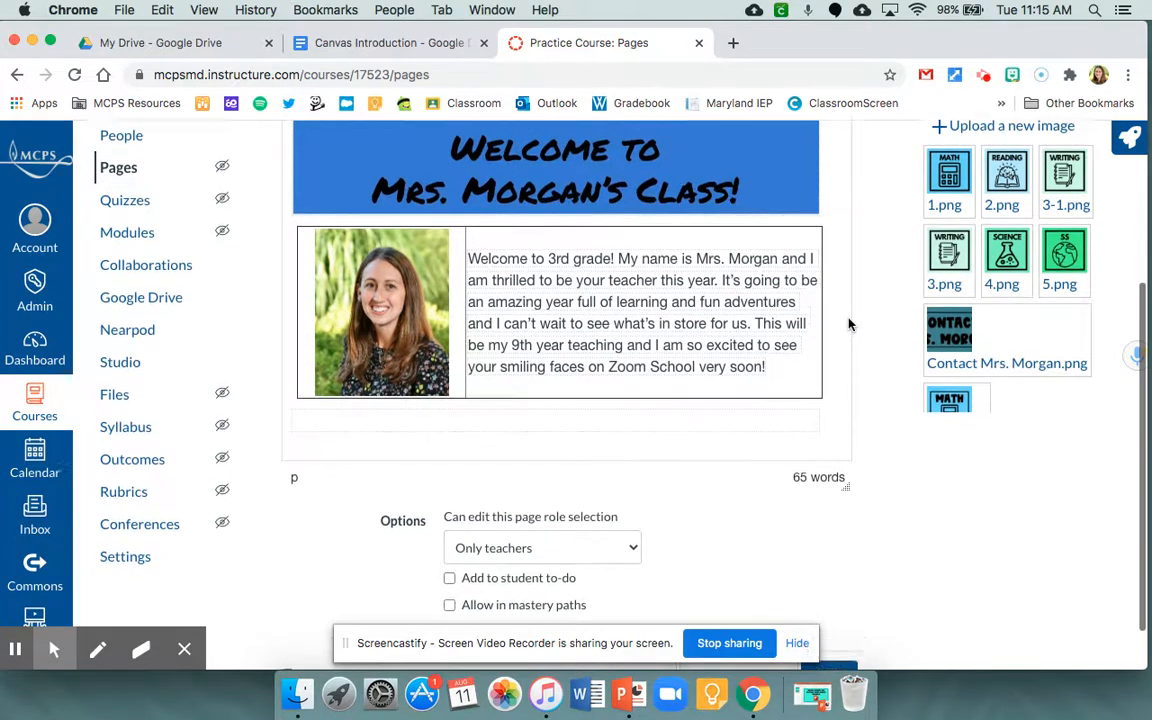
scroll(848, 323, up, 2)
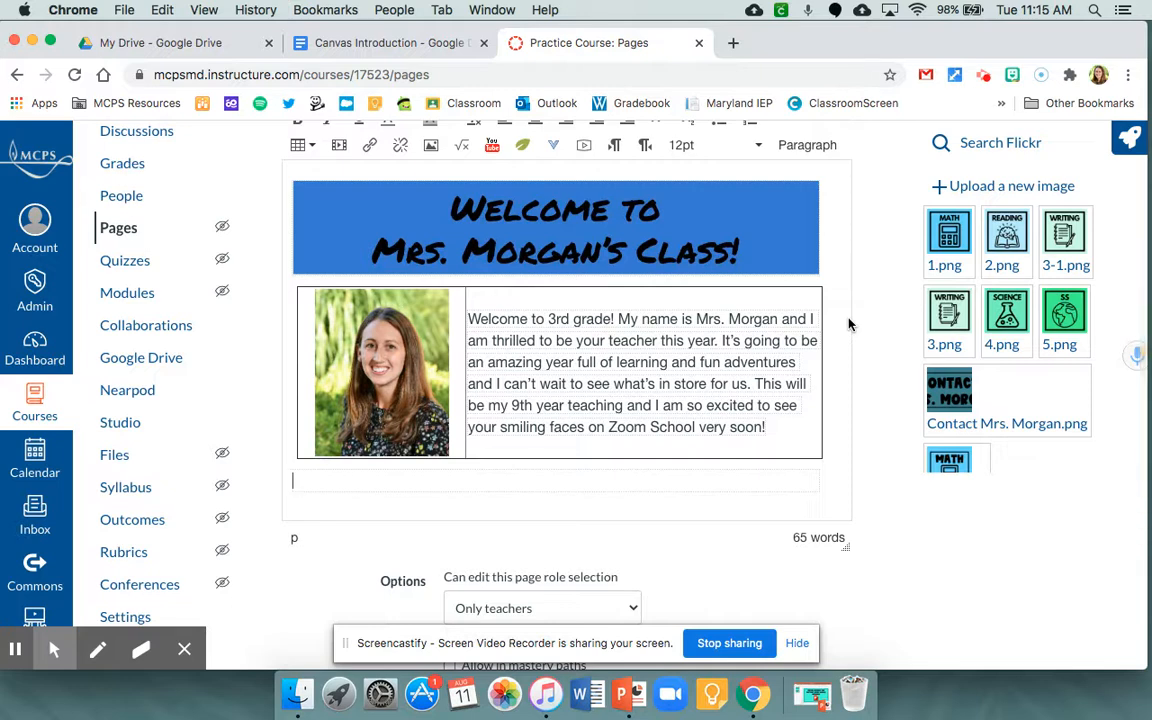
click(181, 56)
scroll(500, 340, up, 3)
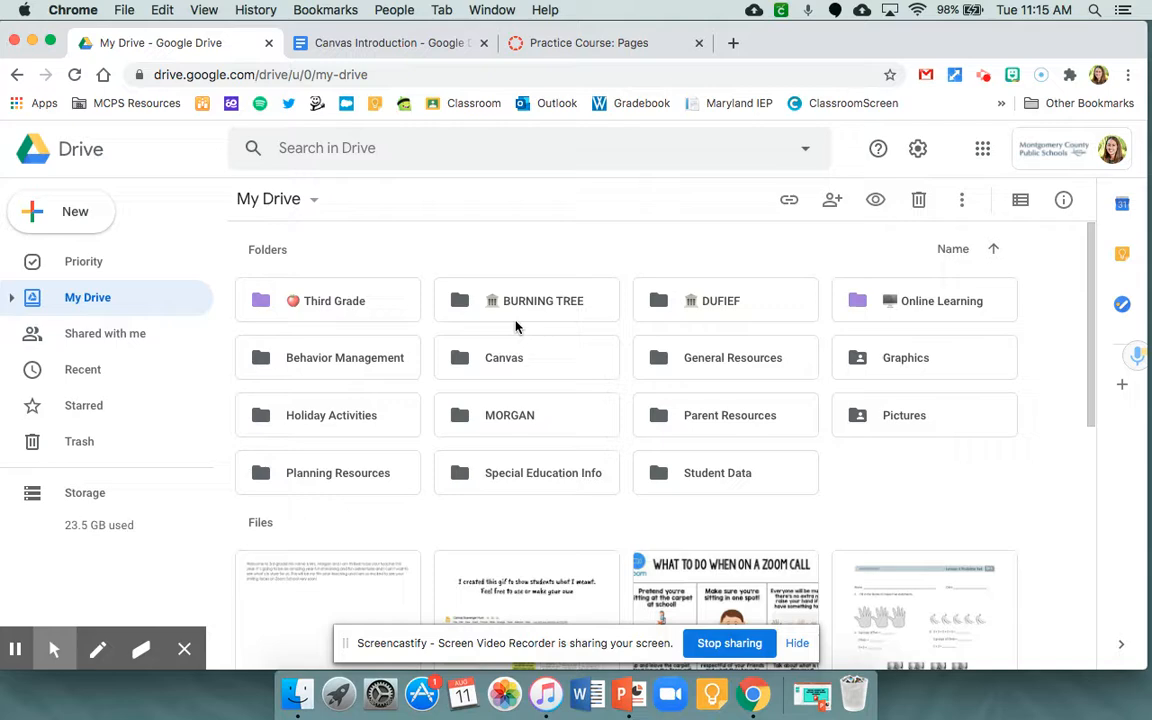
double_click(500, 362)
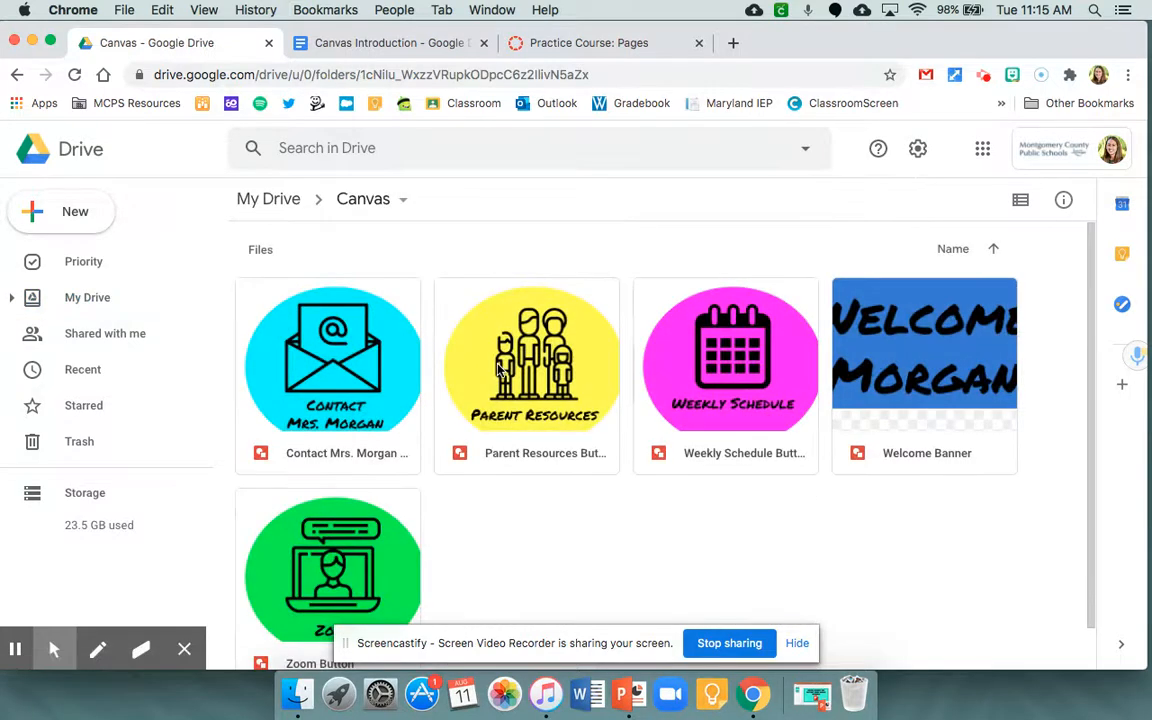
click(588, 45)
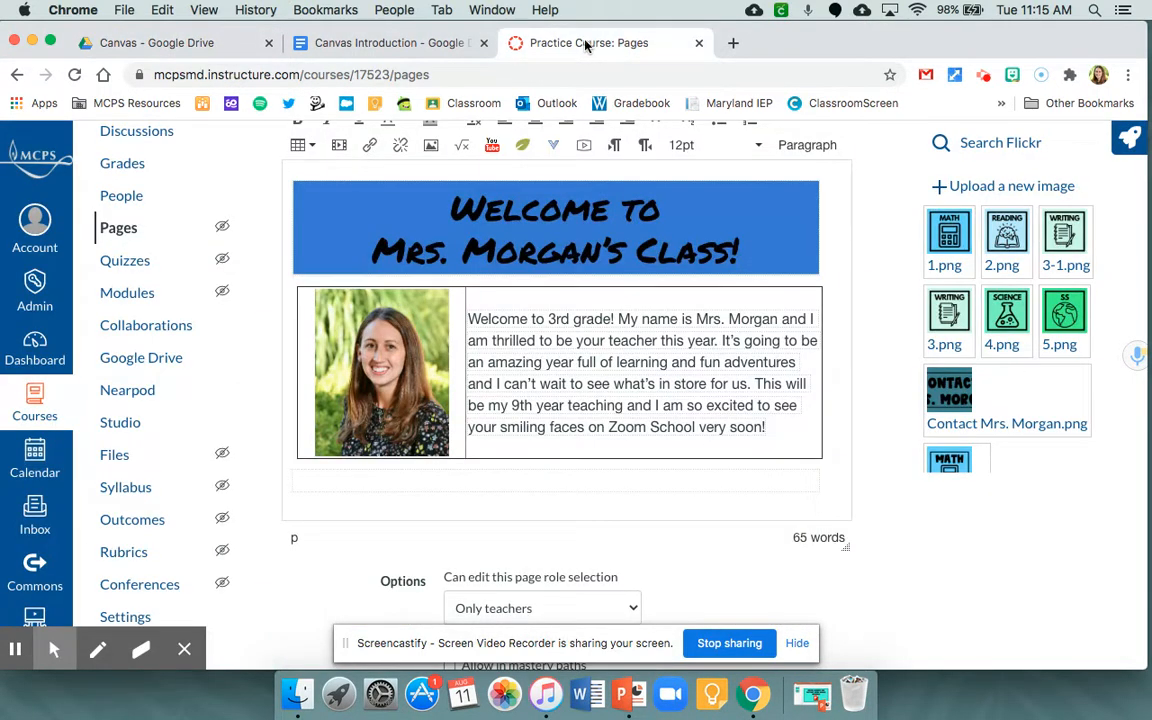
click(304, 148)
mouse_move(321, 178)
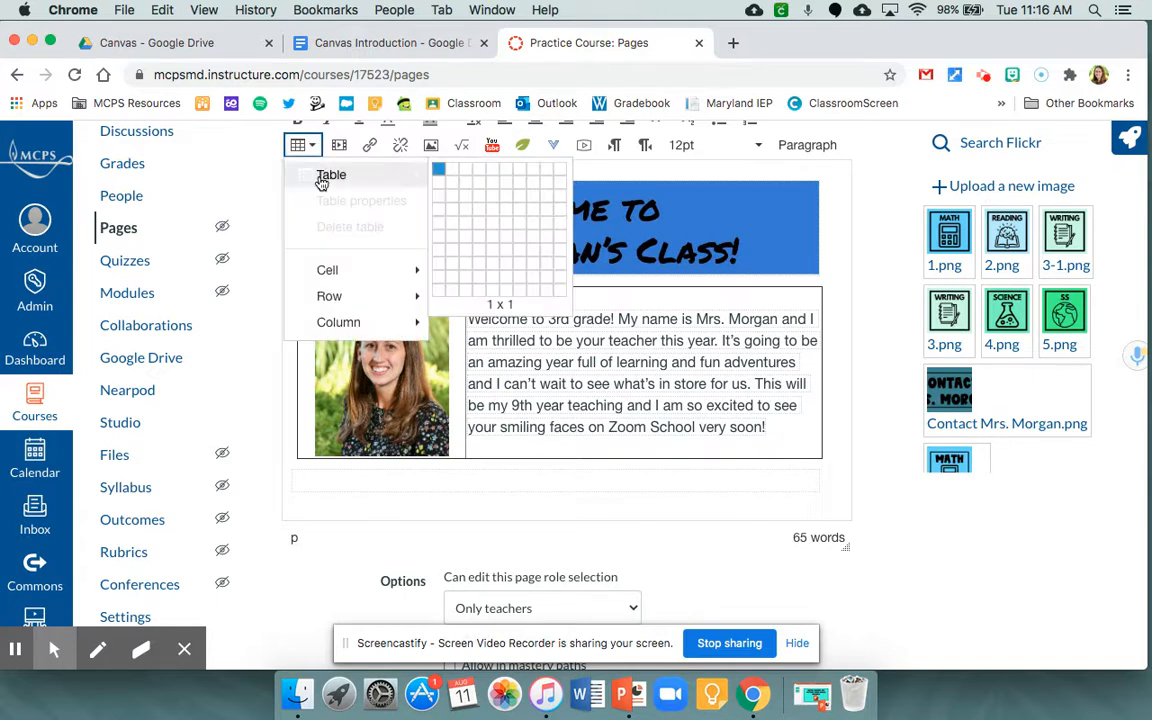
click(479, 175)
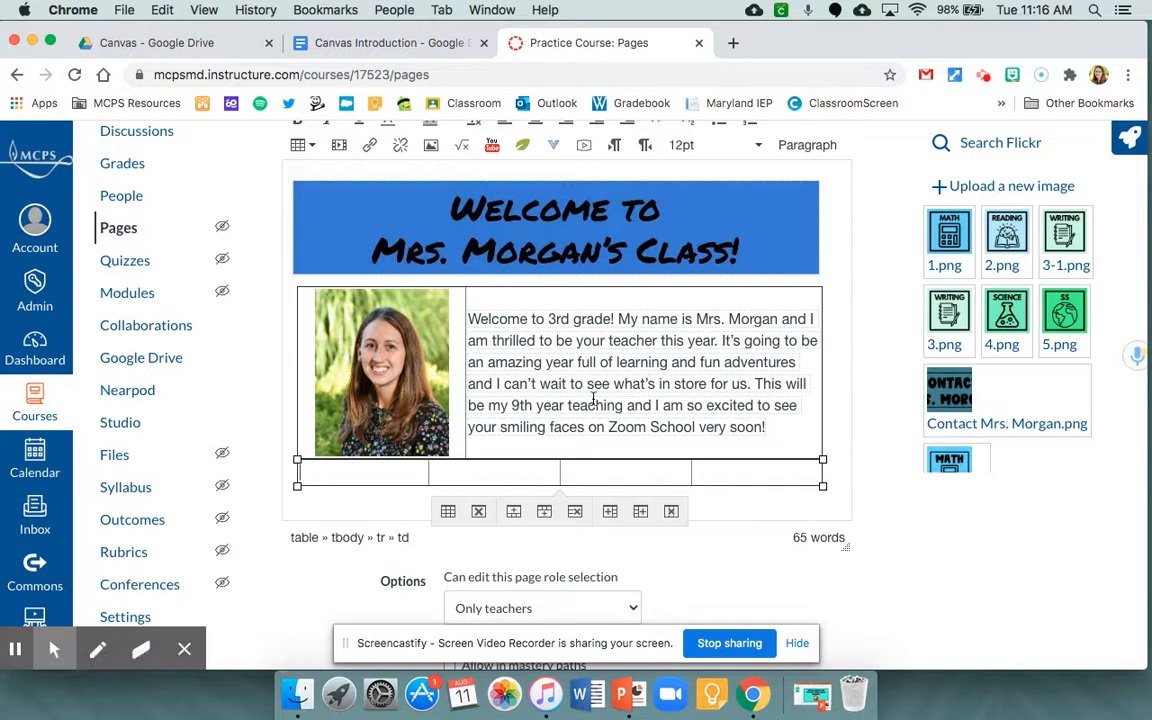
- Upload Weekly Schedule Button.jpg from the Desktop into the first cell of the new table, with the alternative text "Weekly Schedule"
scroll(766, 427, down, 2)
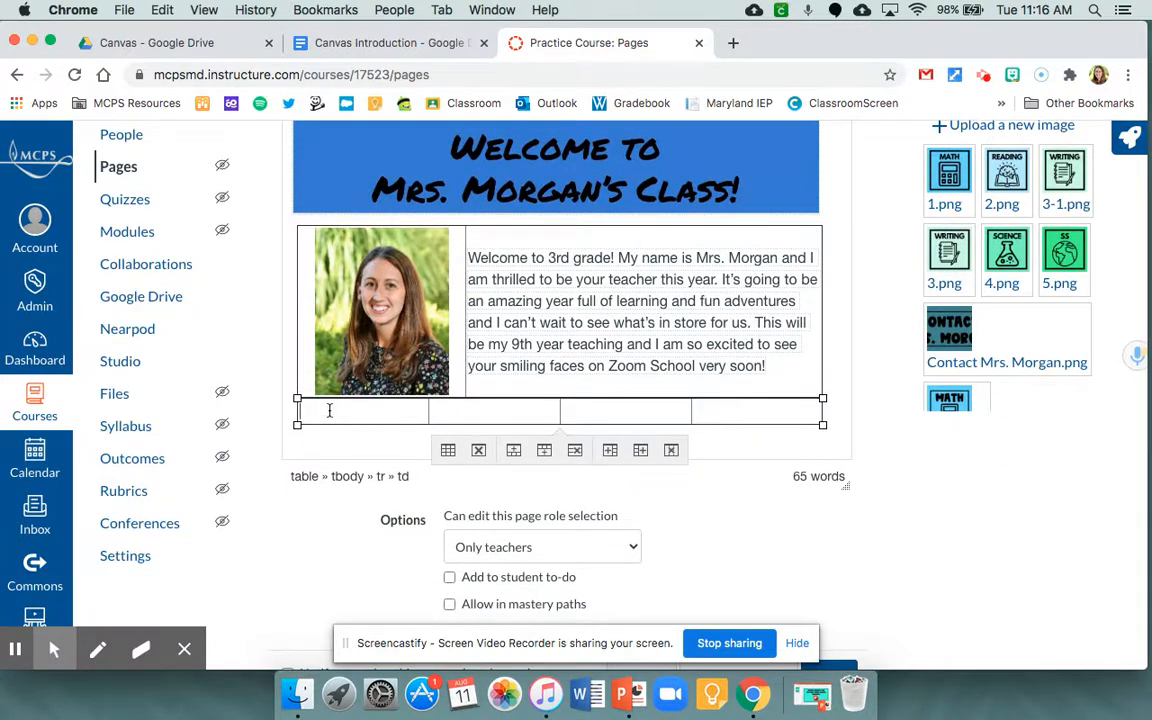
scroll(880, 370, up, 2)
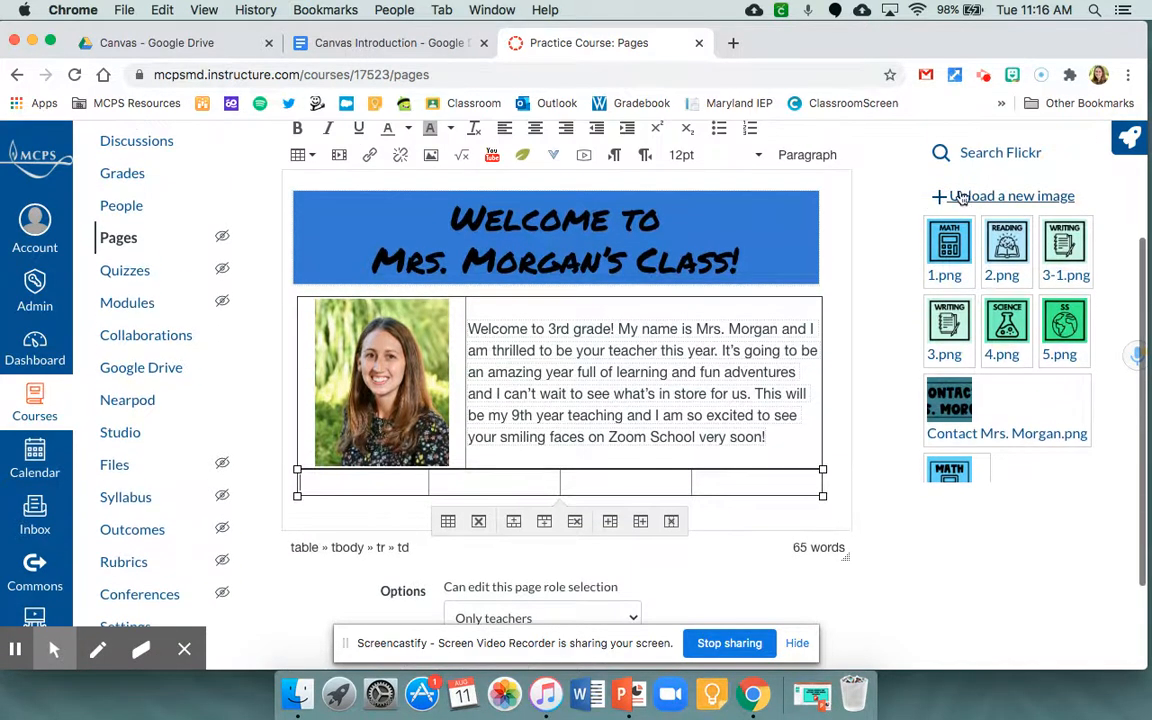
click(975, 200)
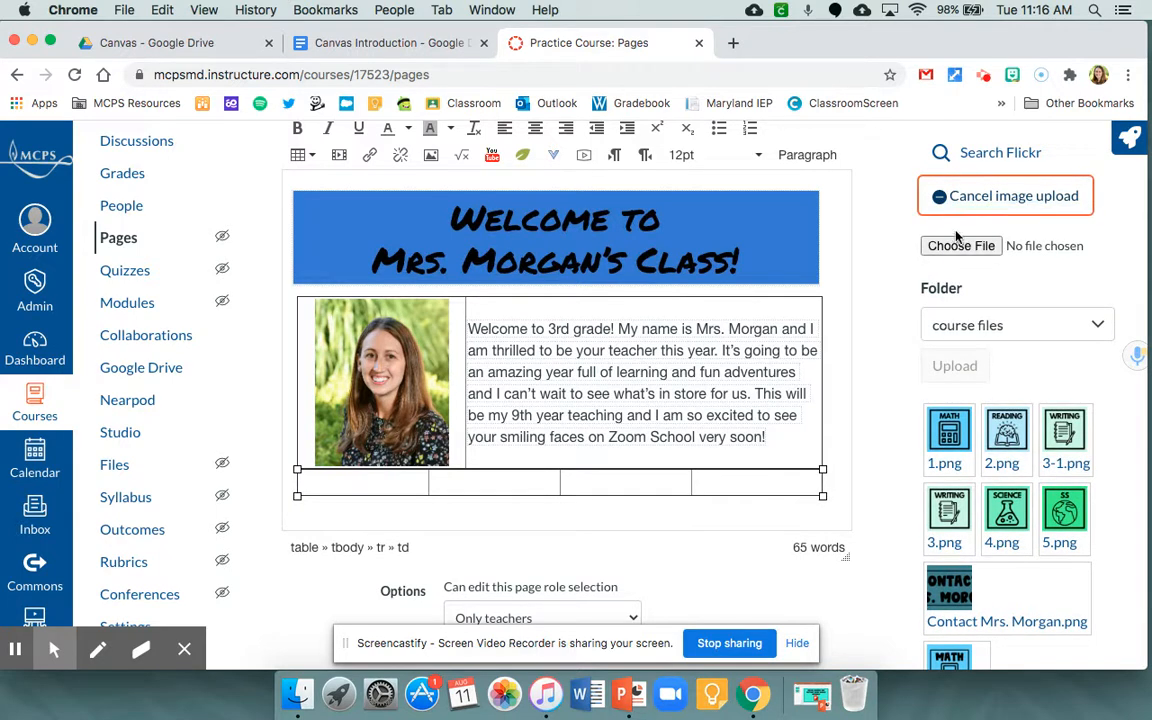
click(950, 247)
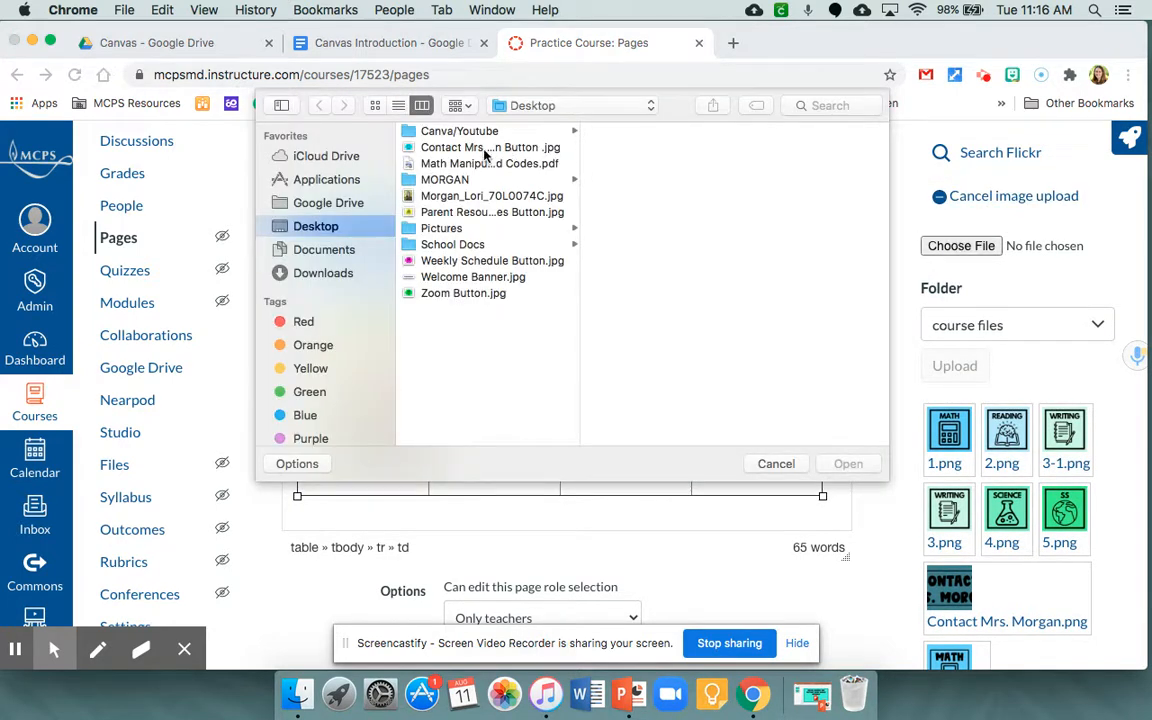
click(471, 262)
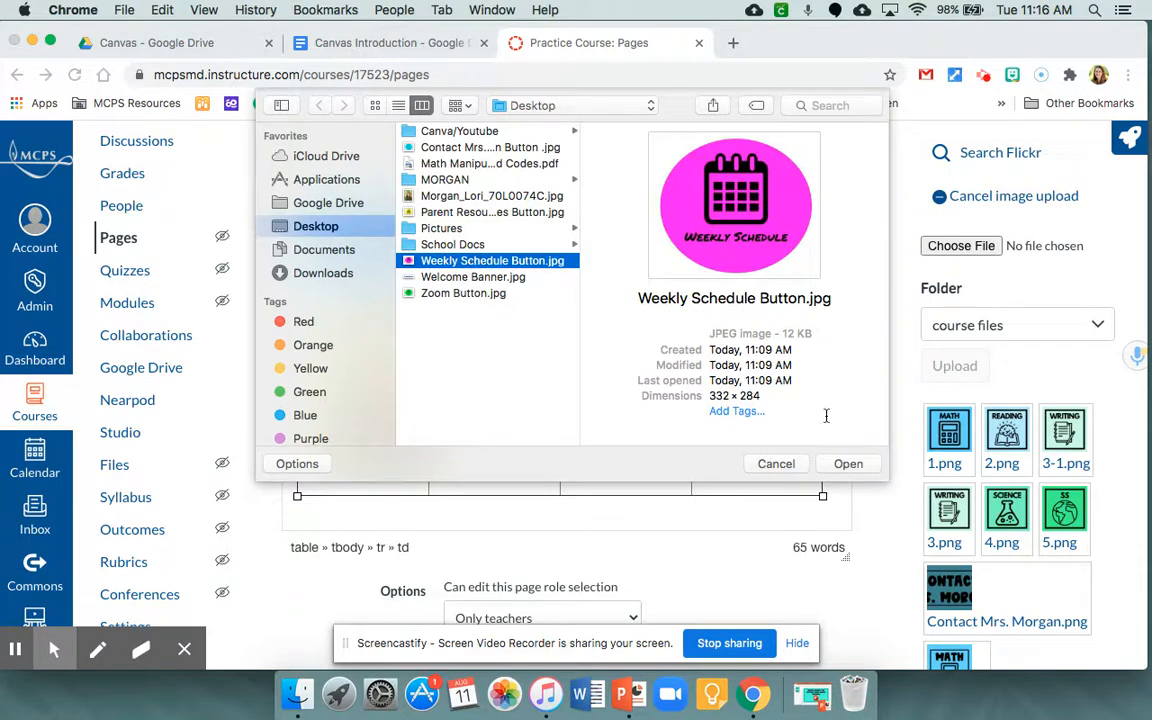
click(850, 465)
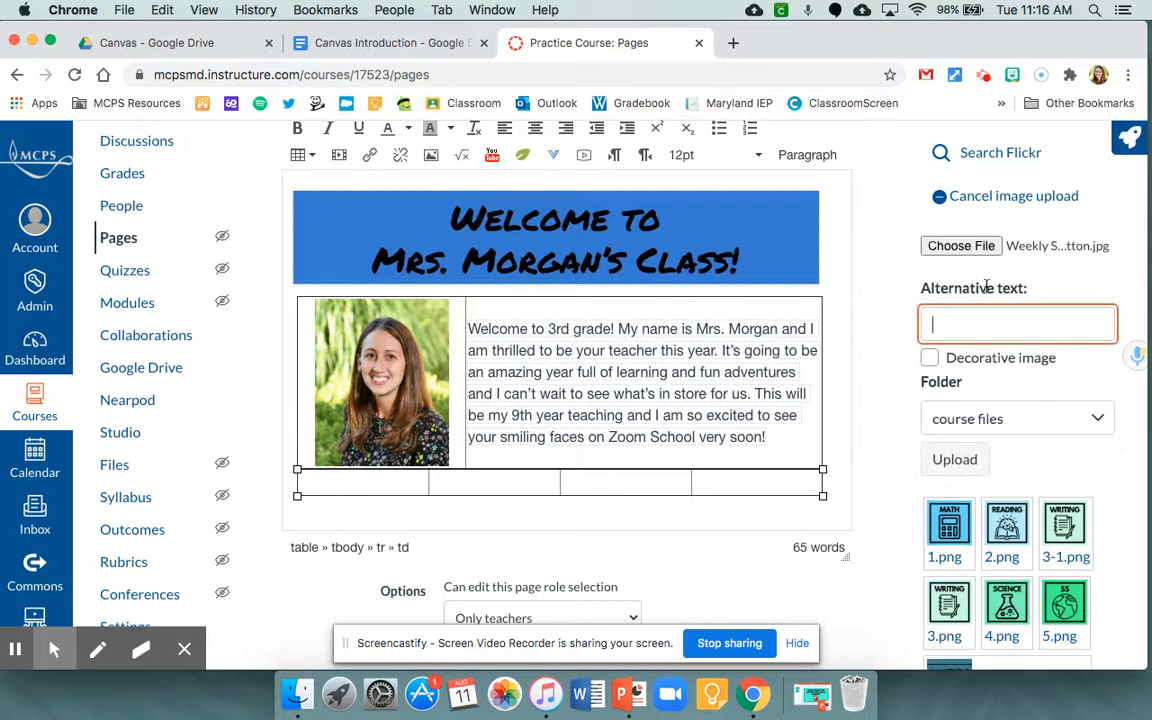
click(985, 322)
text(Wee)
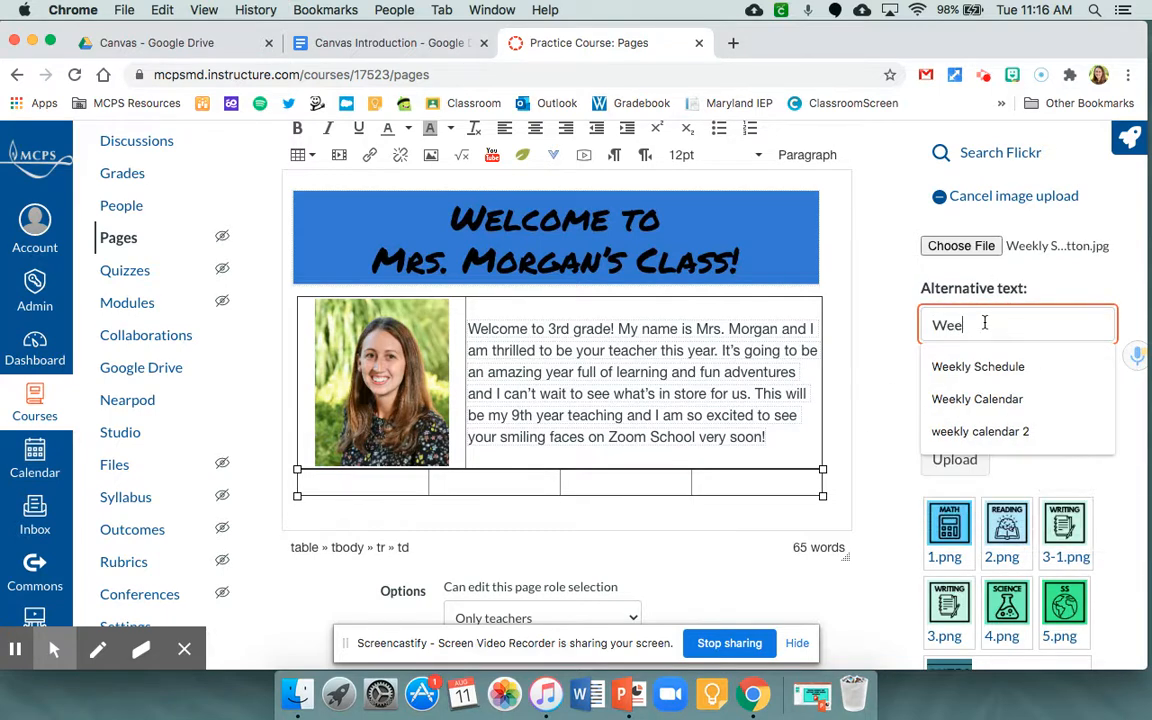
text(kly Schedule)
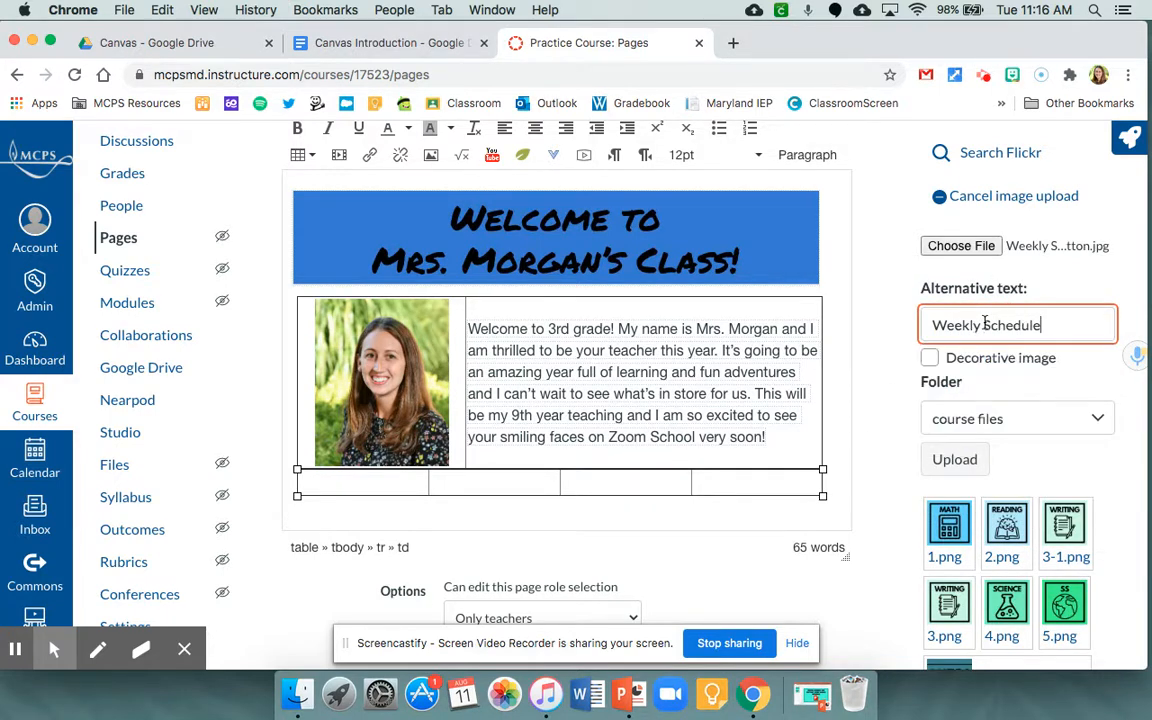
click(955, 462)
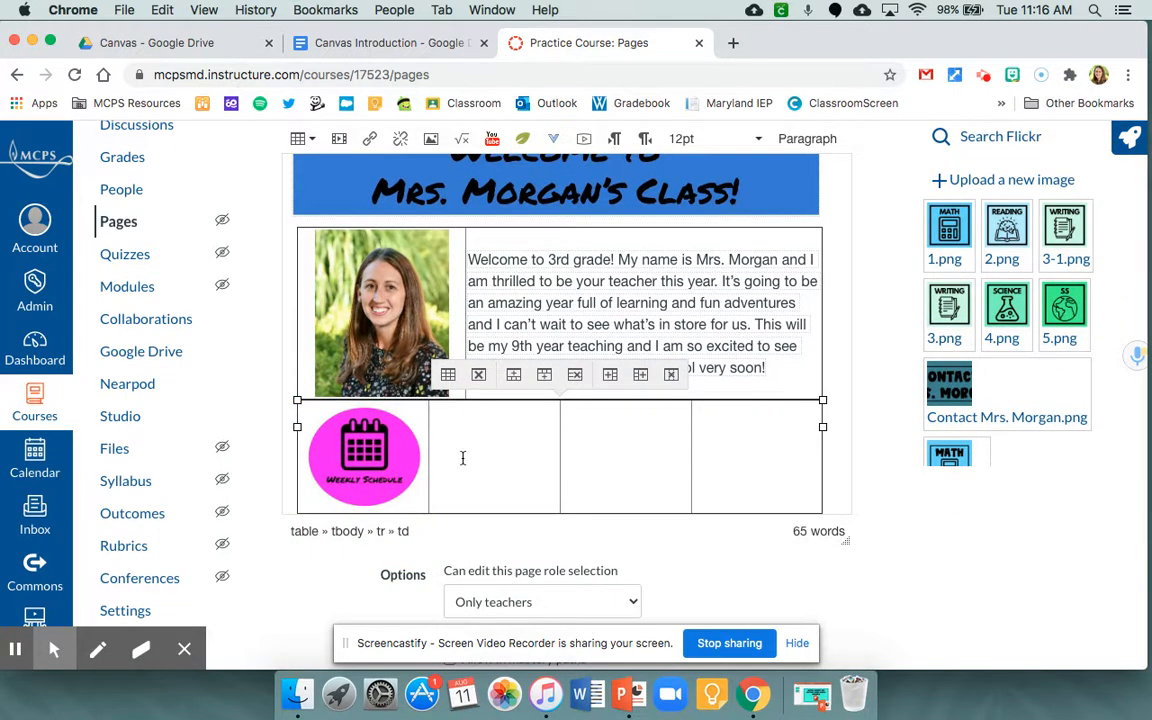
- Upload Zoom Button.jpg from the Desktop into the second cell of the button table, with the alternative text "Zoom"
click(989, 180)
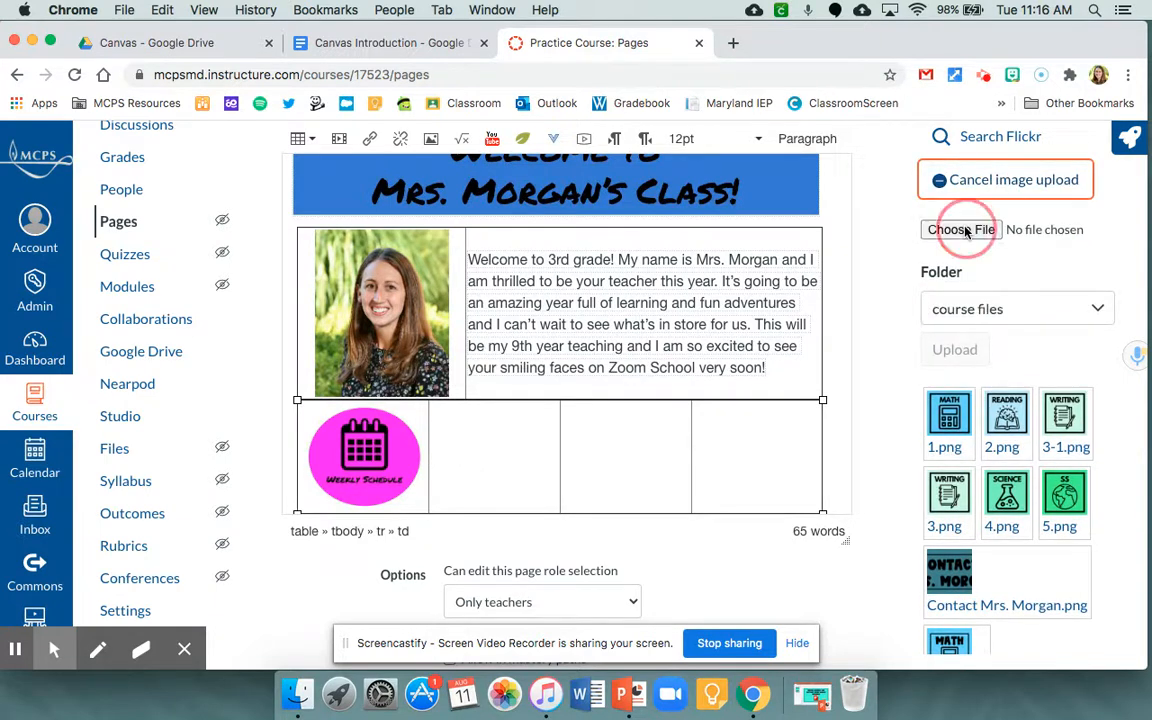
click(962, 230)
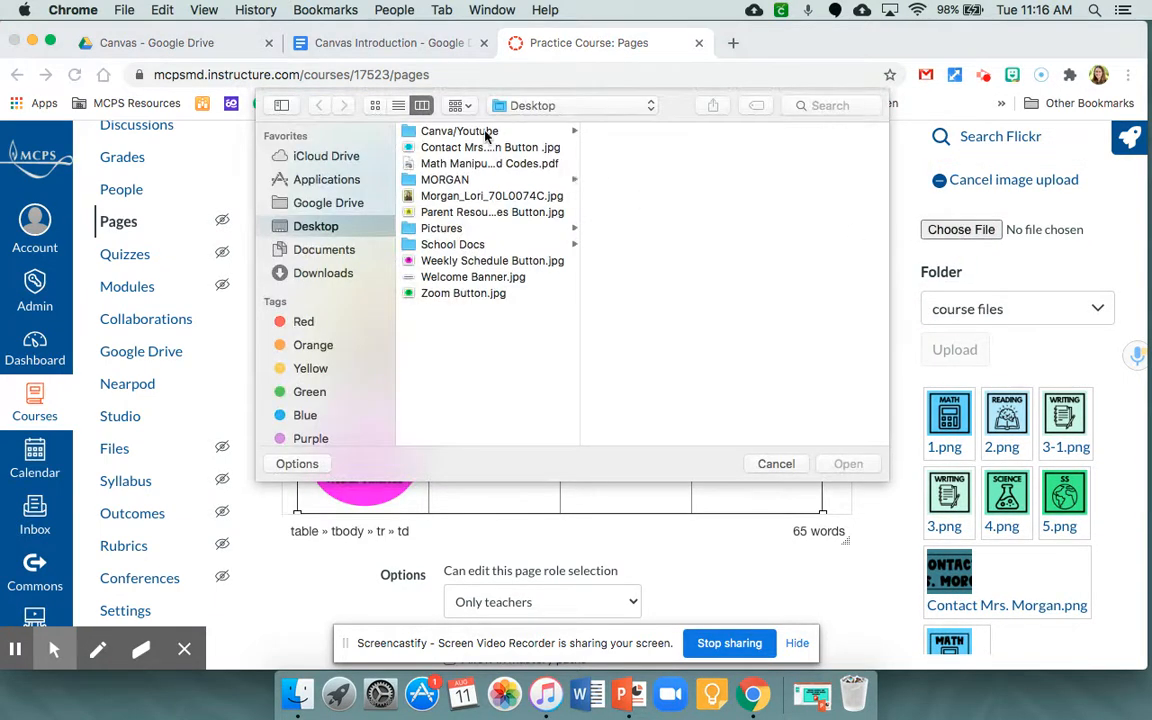
click(452, 293)
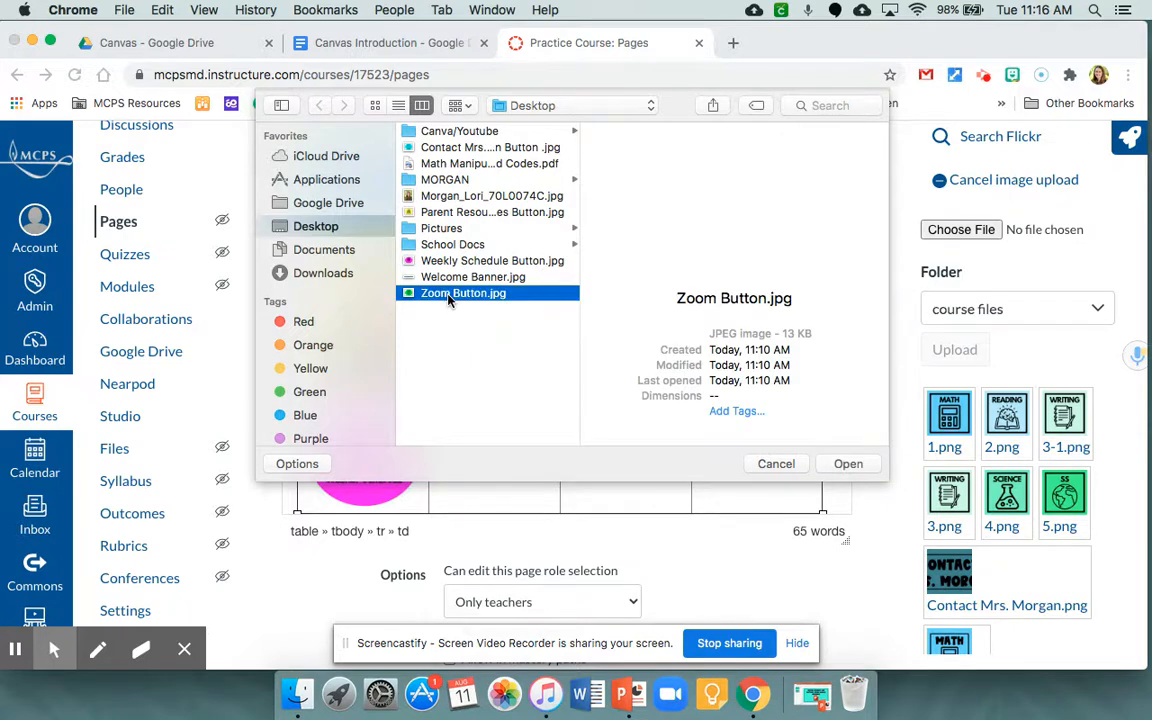
click(848, 464)
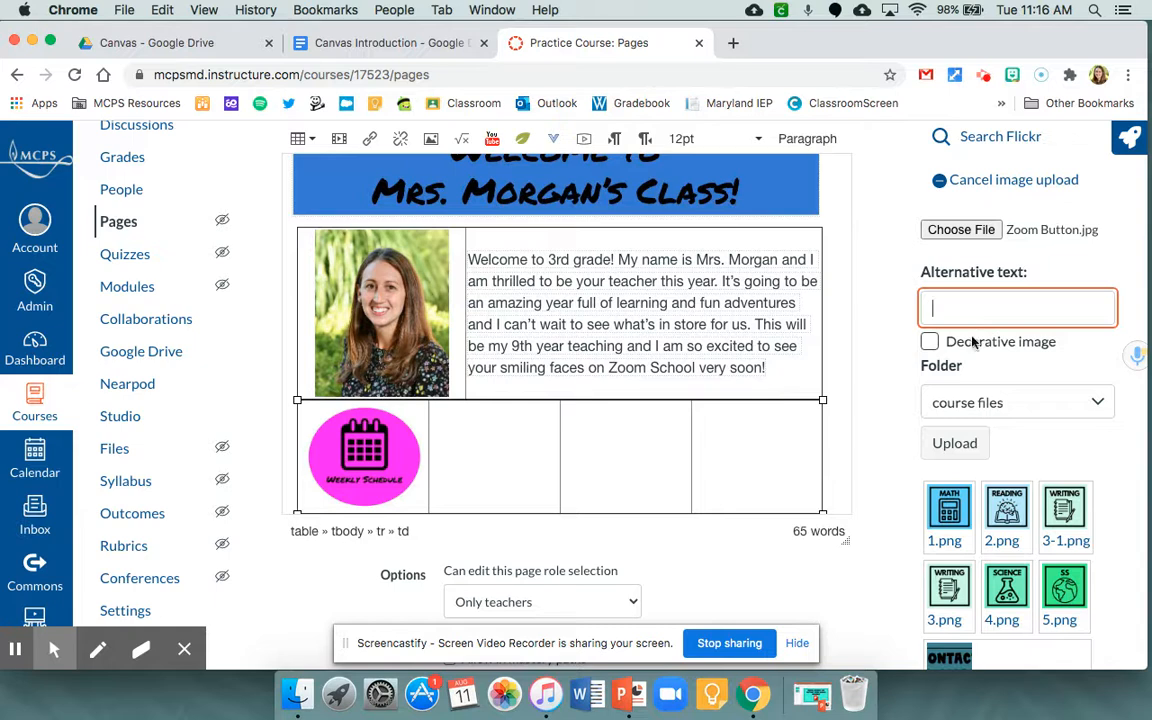
text(Zoom)
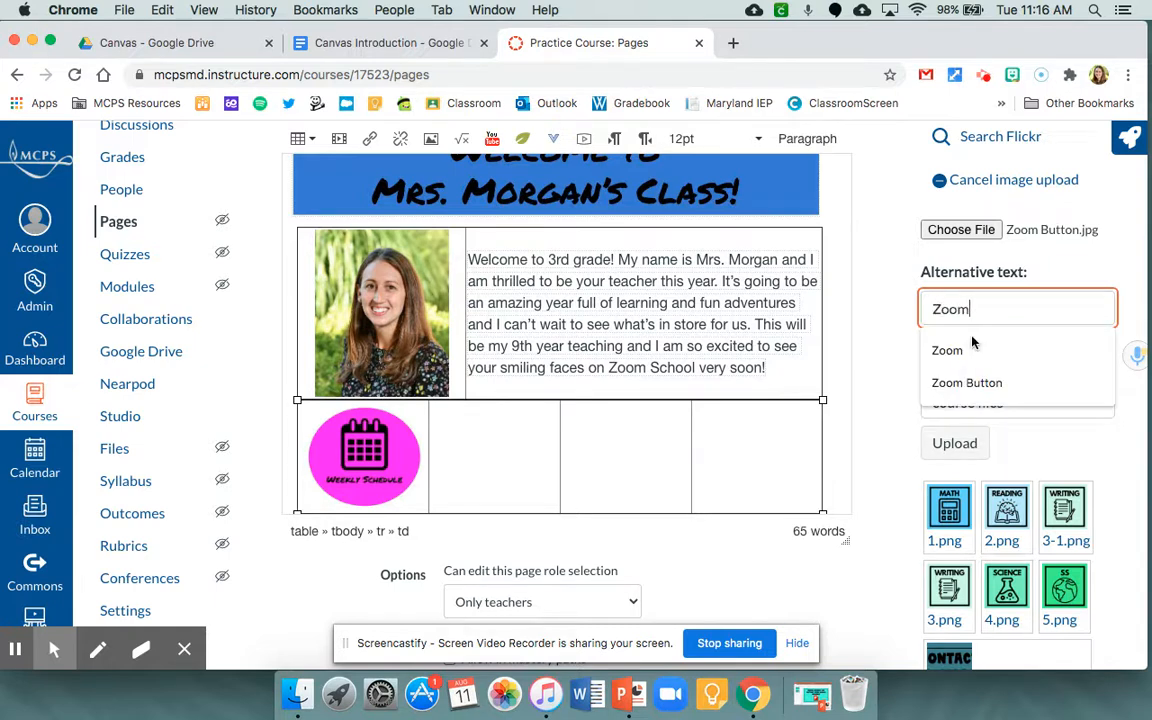
click(952, 440)
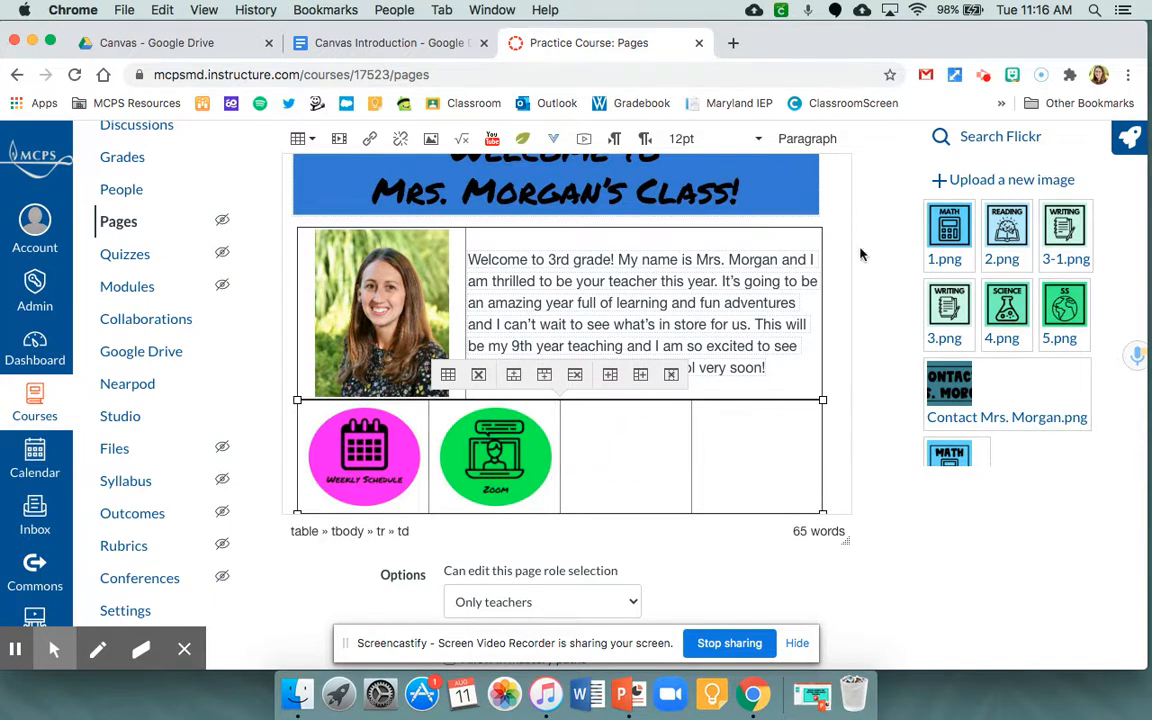
- Upload Parent Resources Button.jpg from the Desktop into the third cell of the button table, with the alternative text "Parent Resources"
click(996, 180)
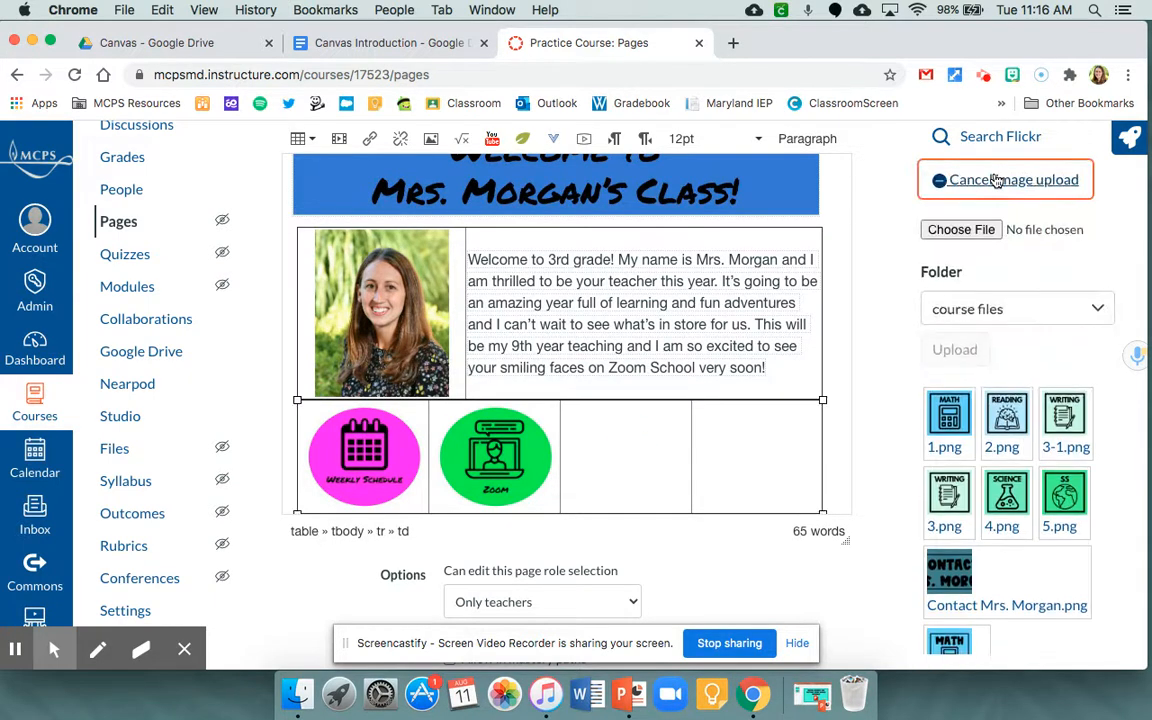
click(961, 230)
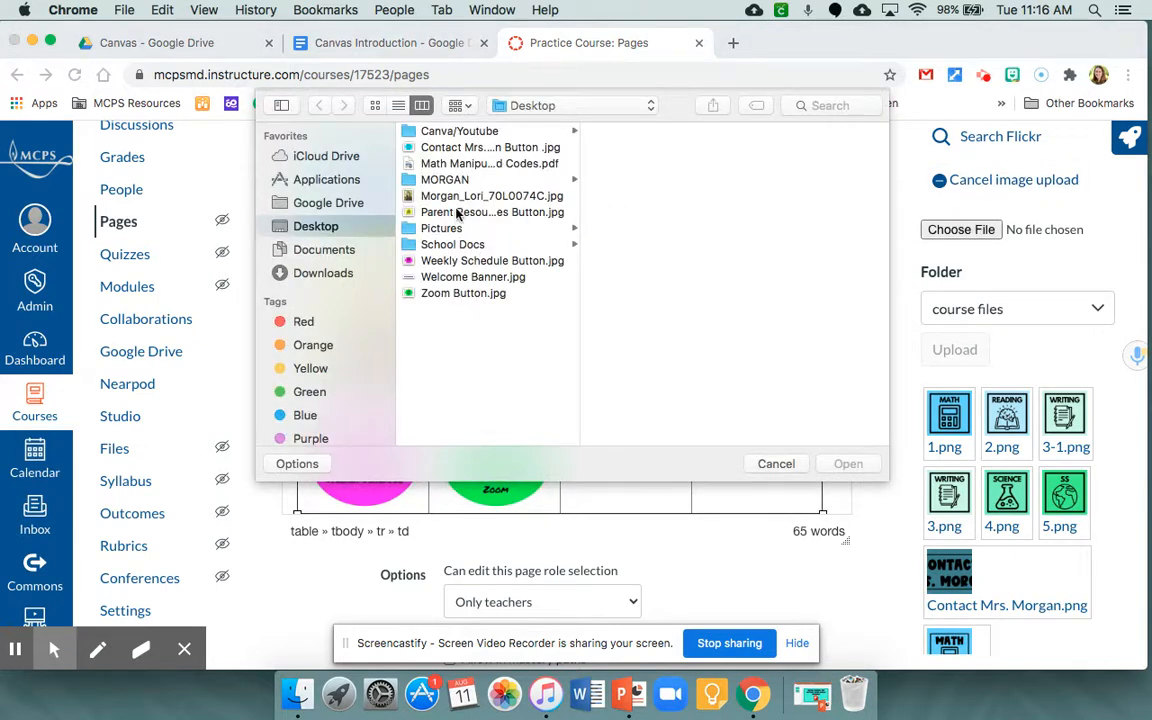
click(456, 213)
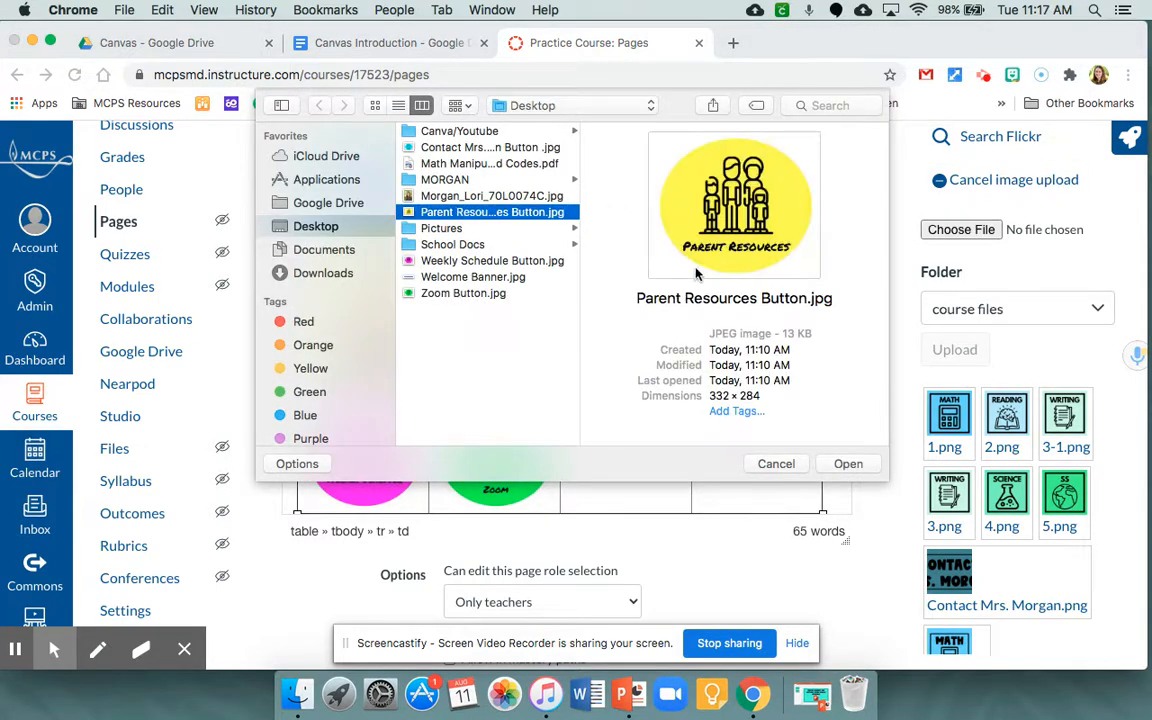
click(850, 464)
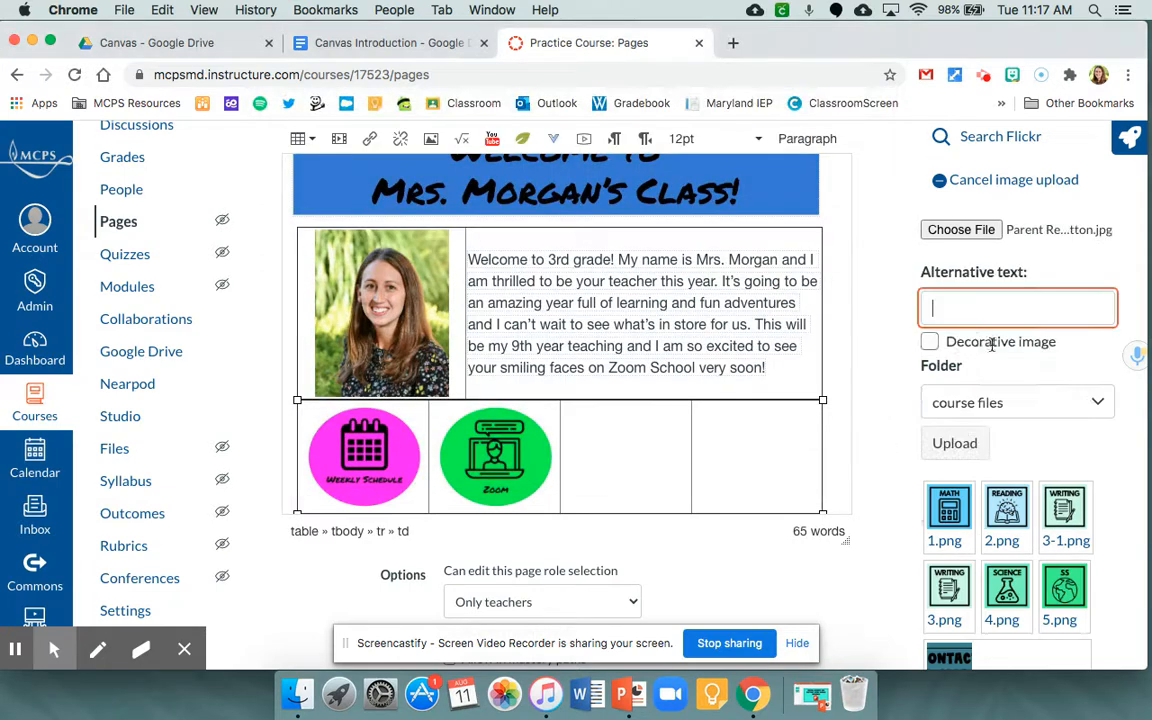
text(Parent Re)
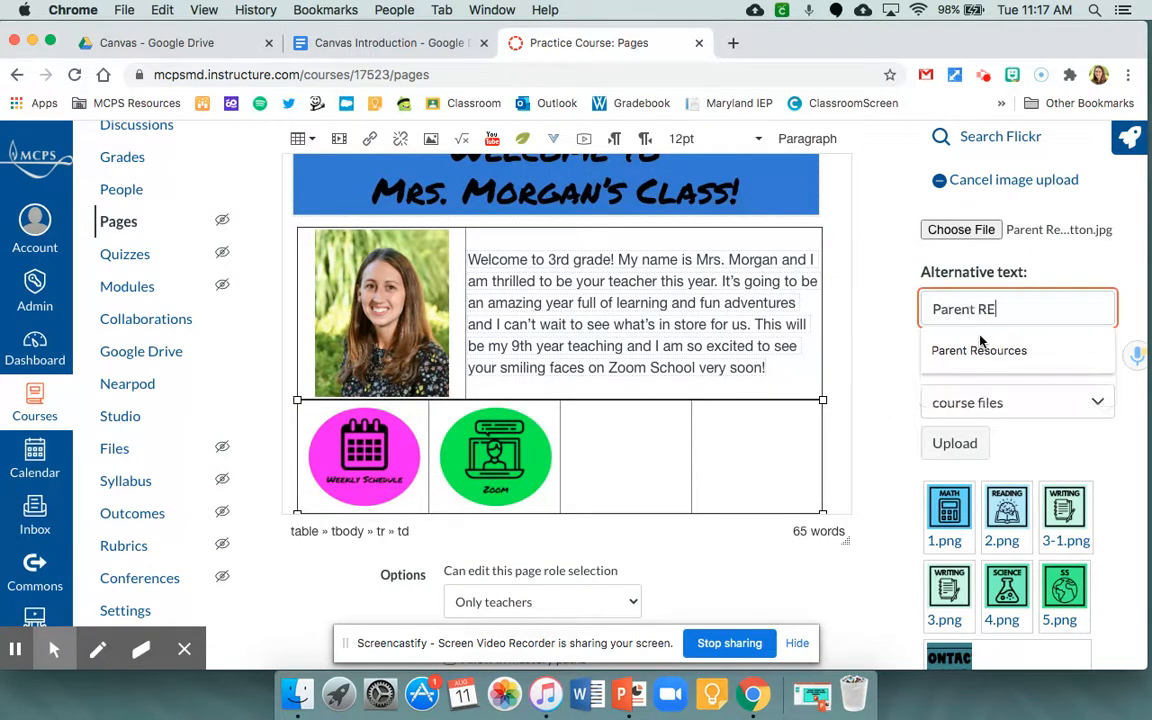
text(sources)
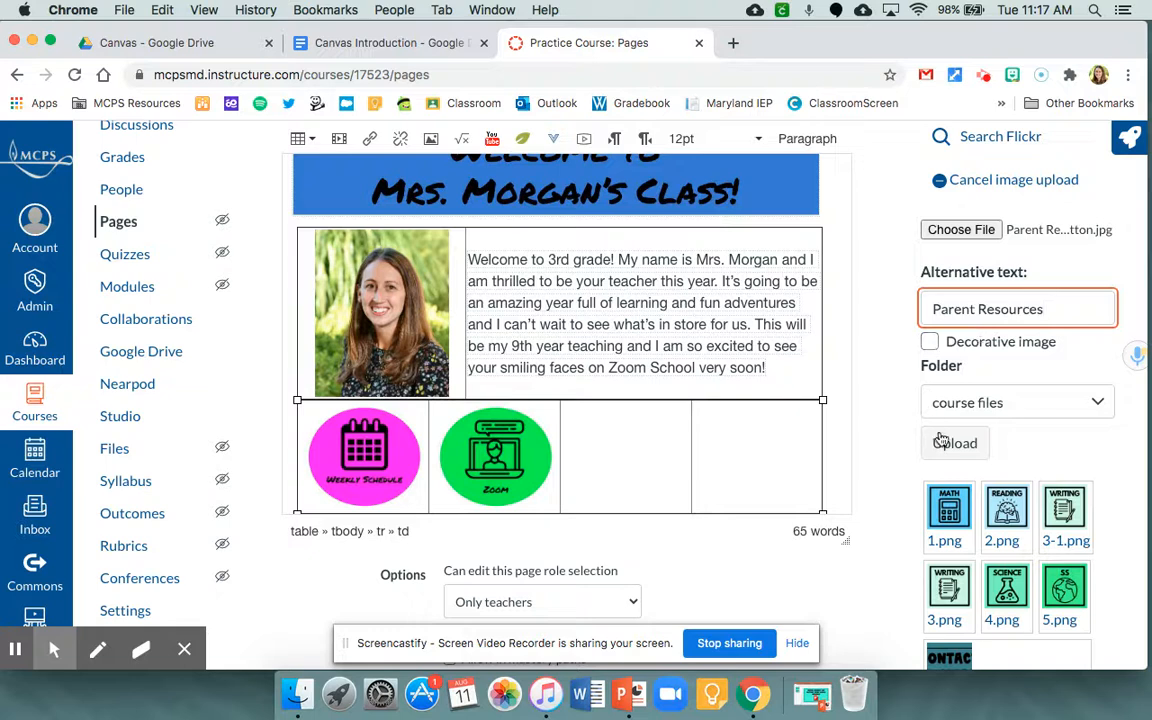
click(938, 434)
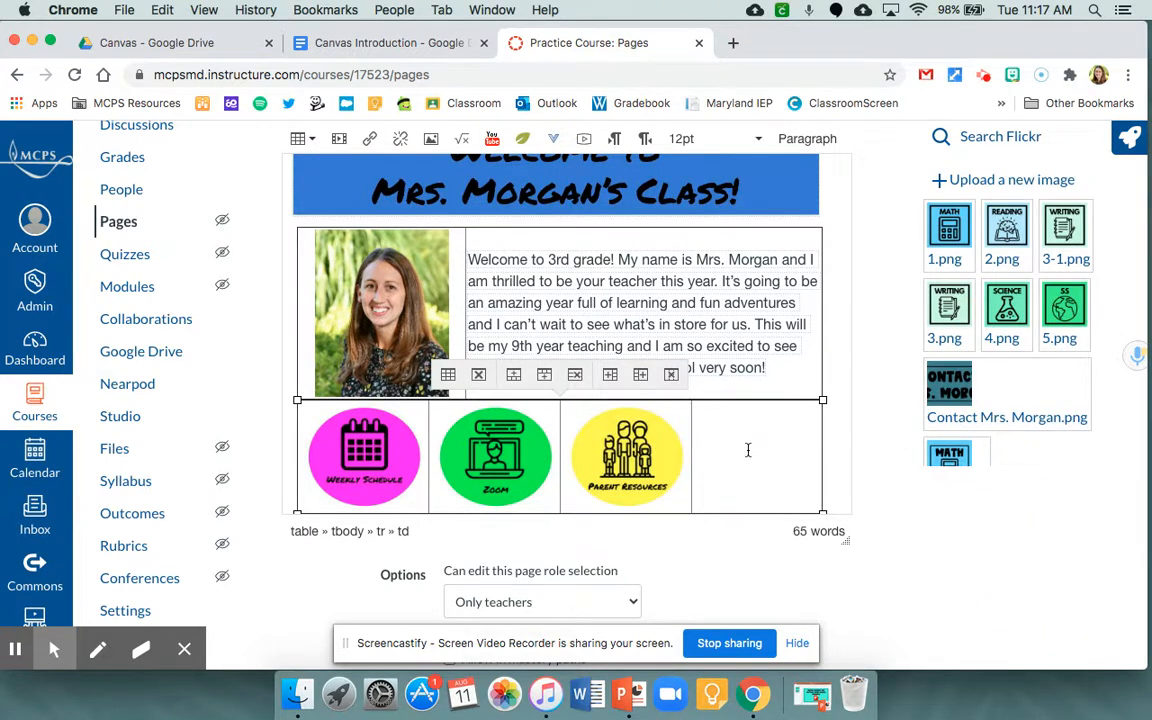
- Upload the blue teacher-contact button image from the Desktop into the fourth cell of the button table, with the button's caption as alternative text
click(990, 178)
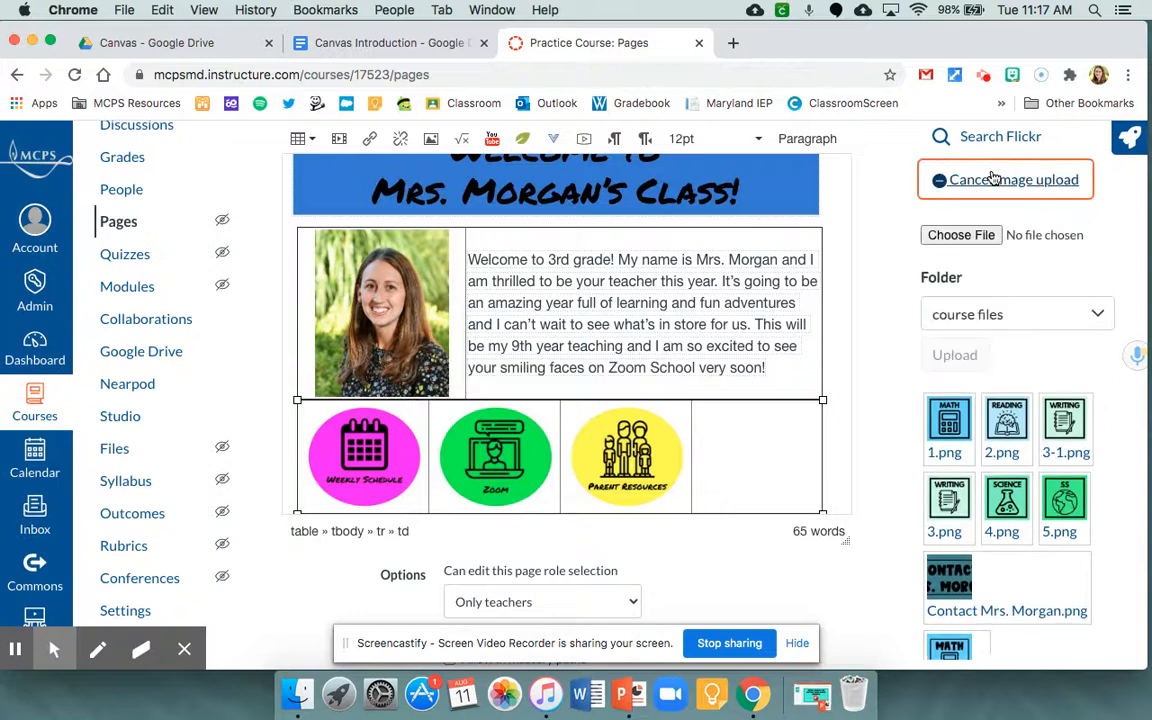
click(947, 232)
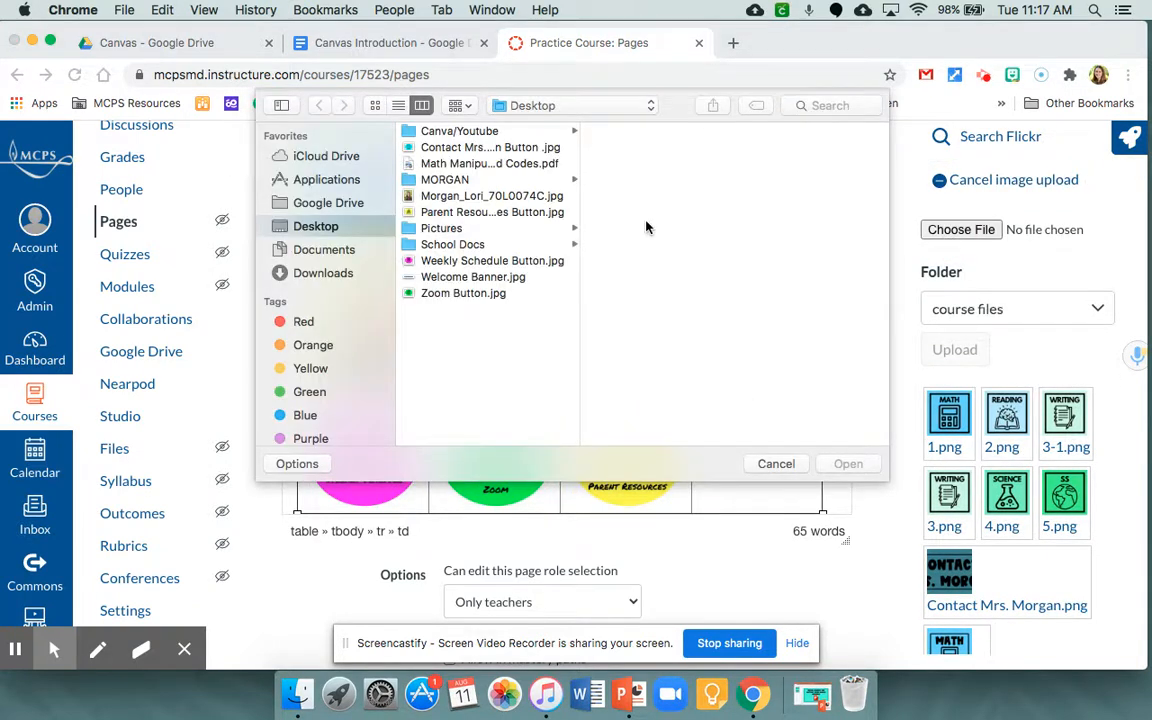
click(502, 147)
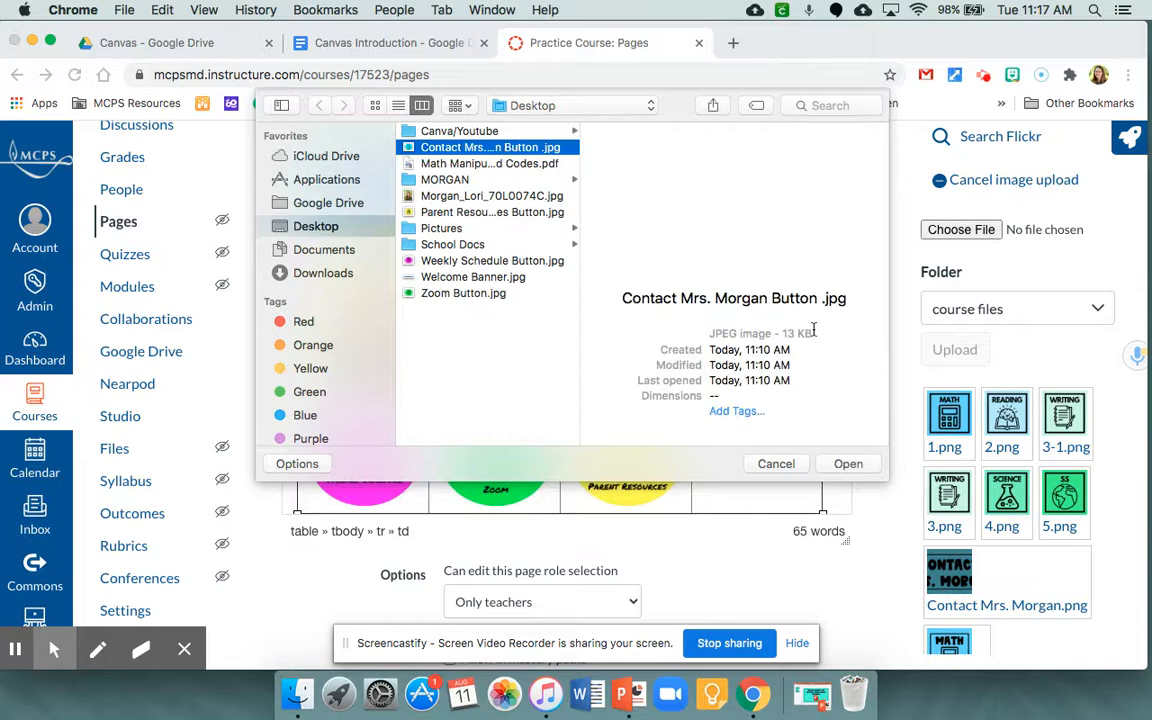
click(846, 464)
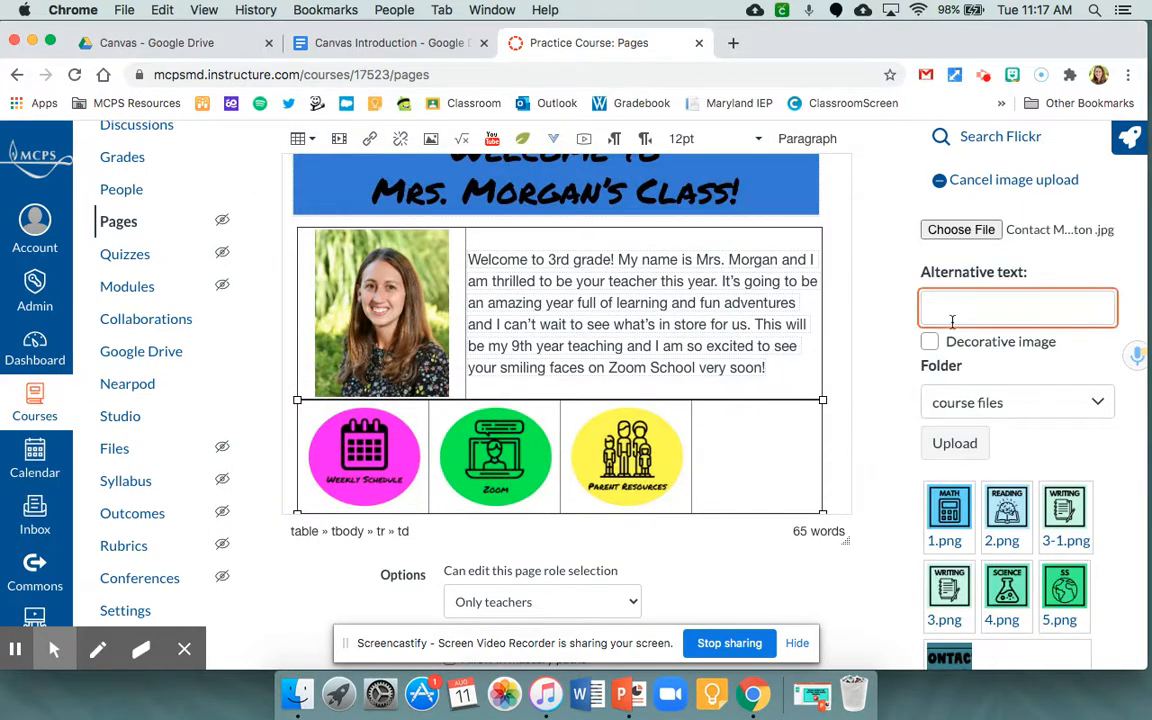
text(Contact Mrs. Morgan)
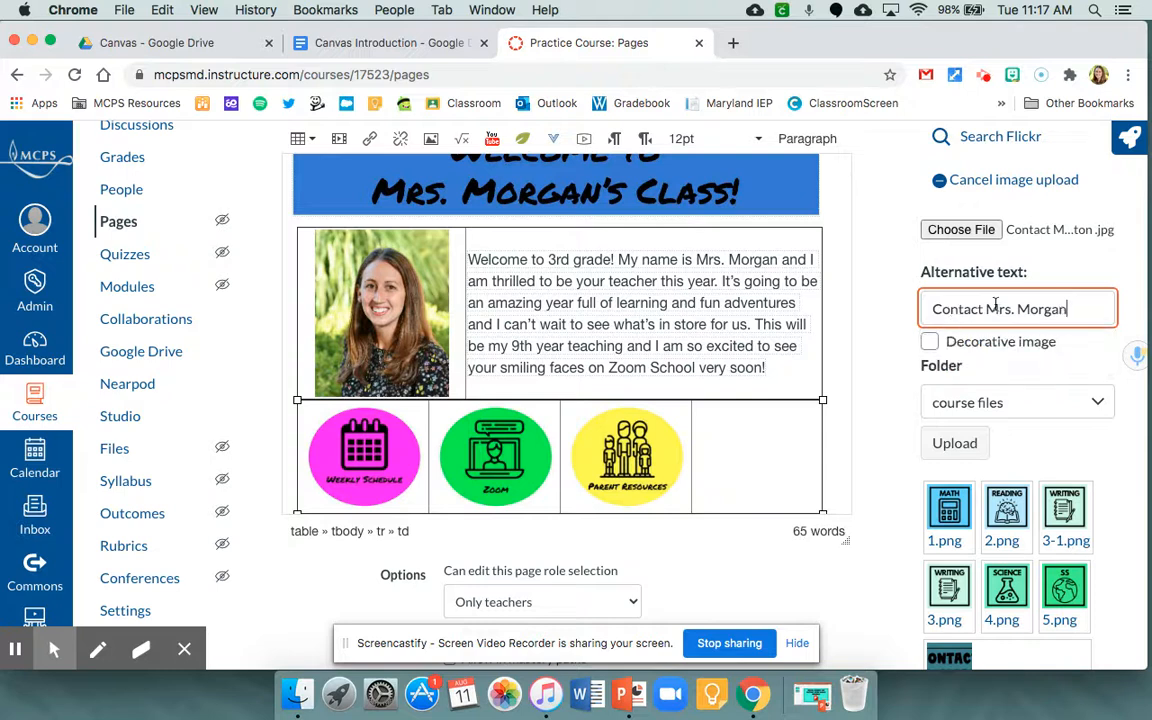
click(955, 443)
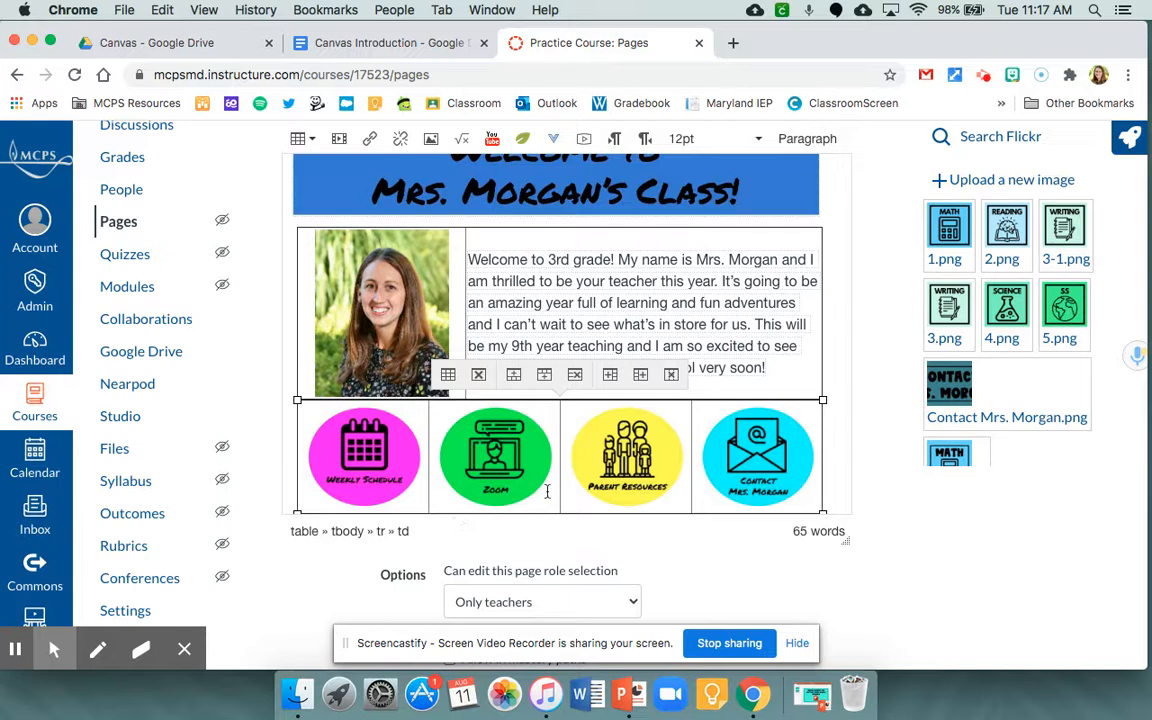
- Set the border of the introduction table holding the portrait and welcome paragraph to 0
click(475, 237)
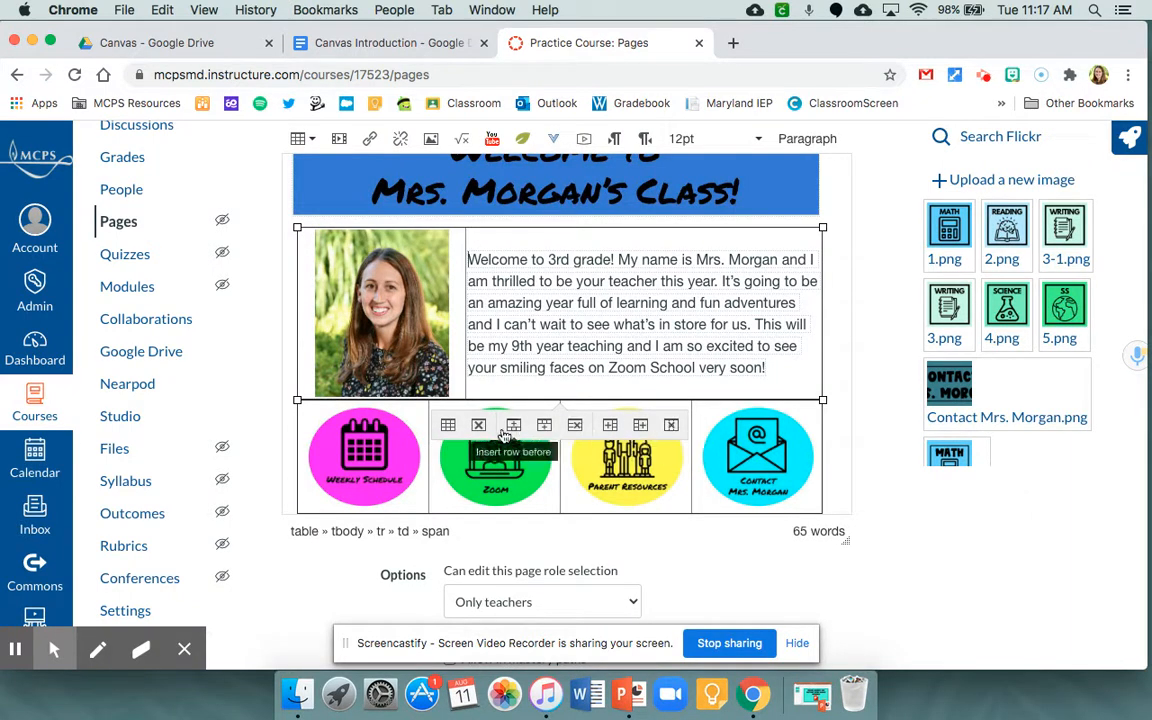
click(448, 427)
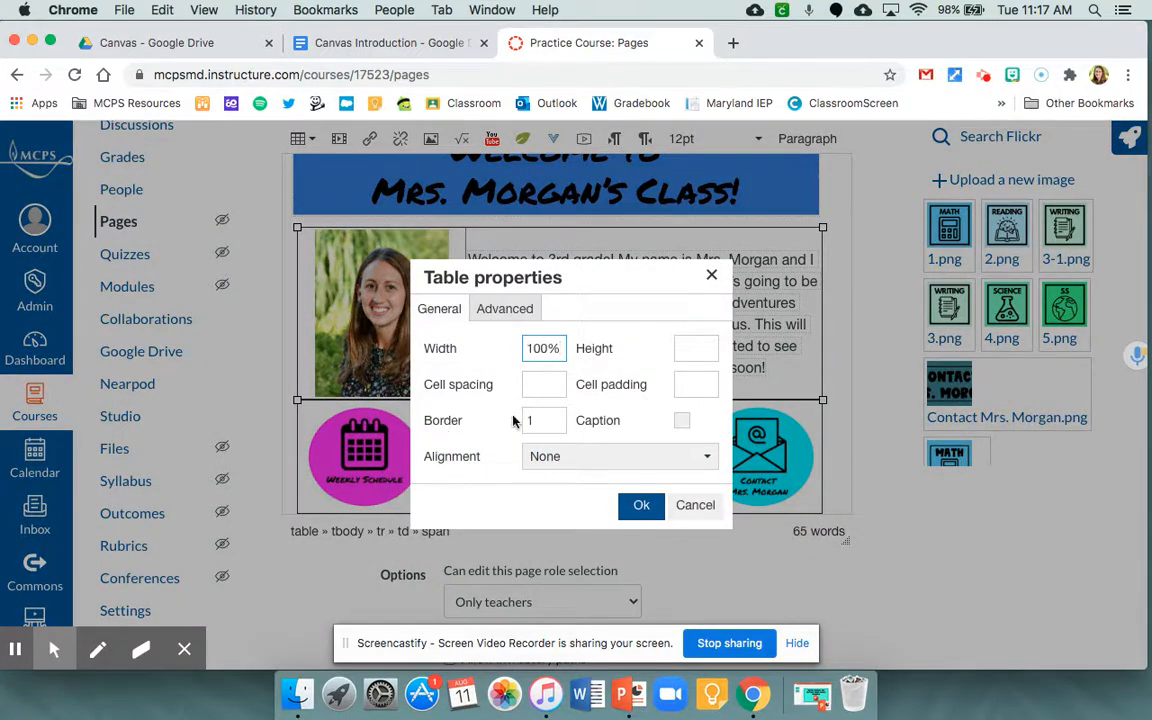
drag(532, 418, 512, 423)
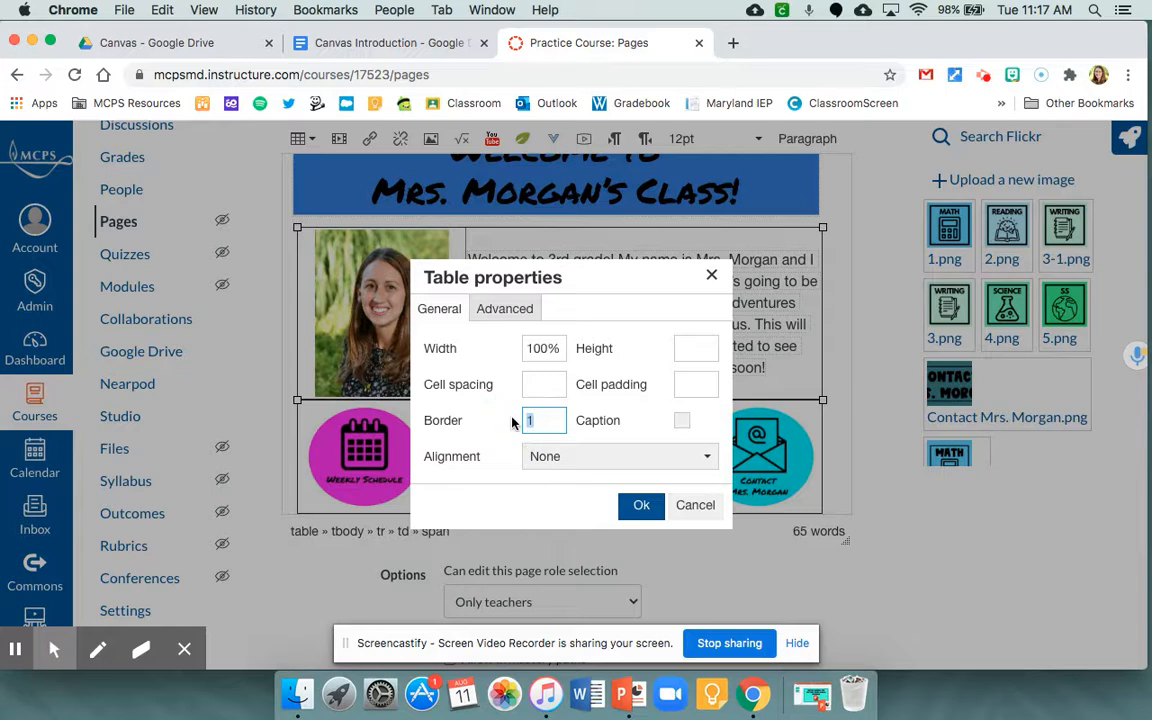
text(0.5)
click(638, 505)
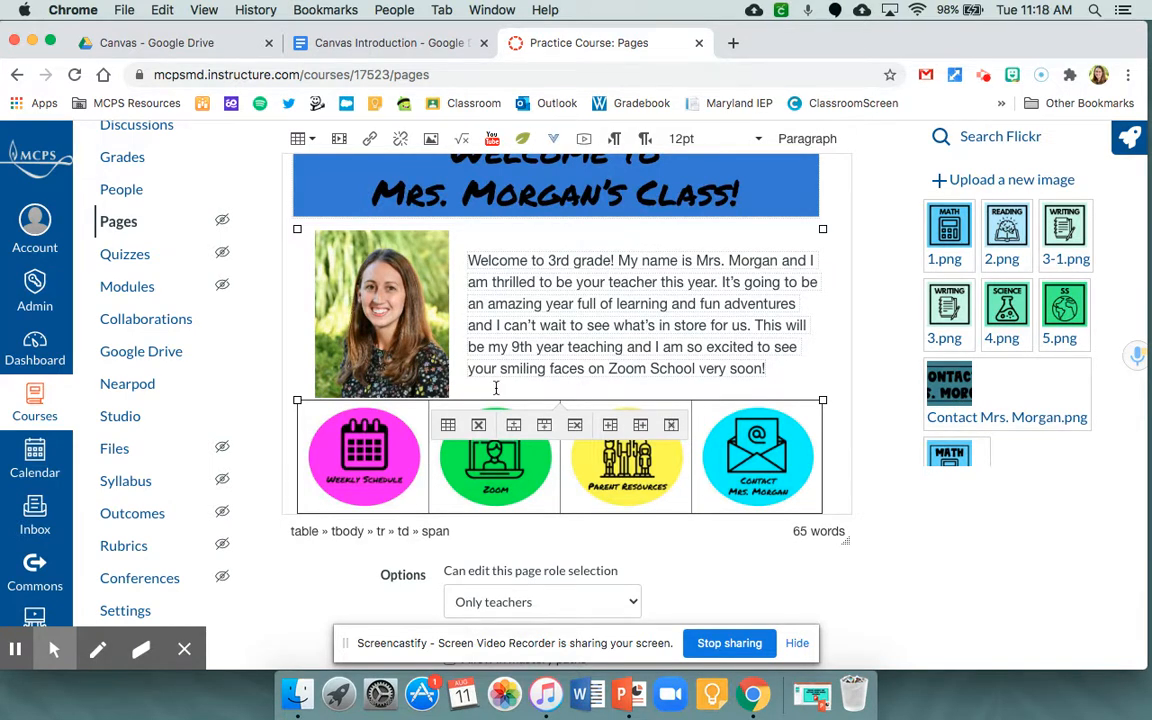
- Set the border of the four-column button table to 0.5 in its table properties
scroll(496, 389, down, 1)
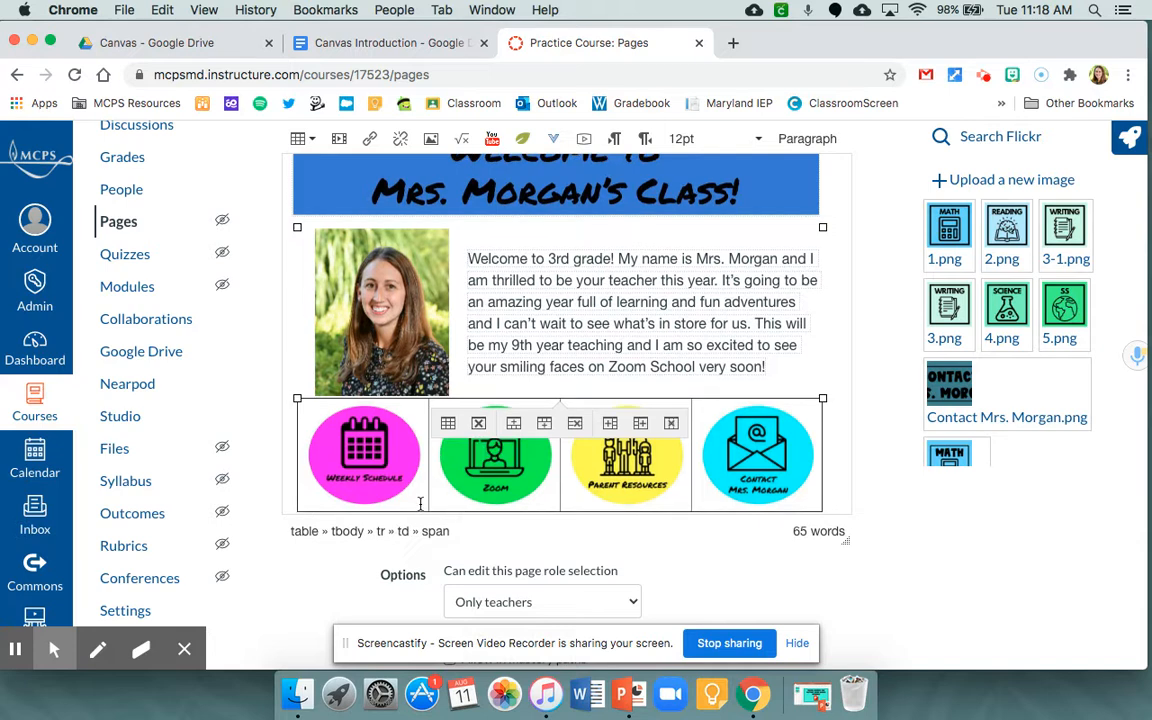
click(420, 503)
click(420, 503)
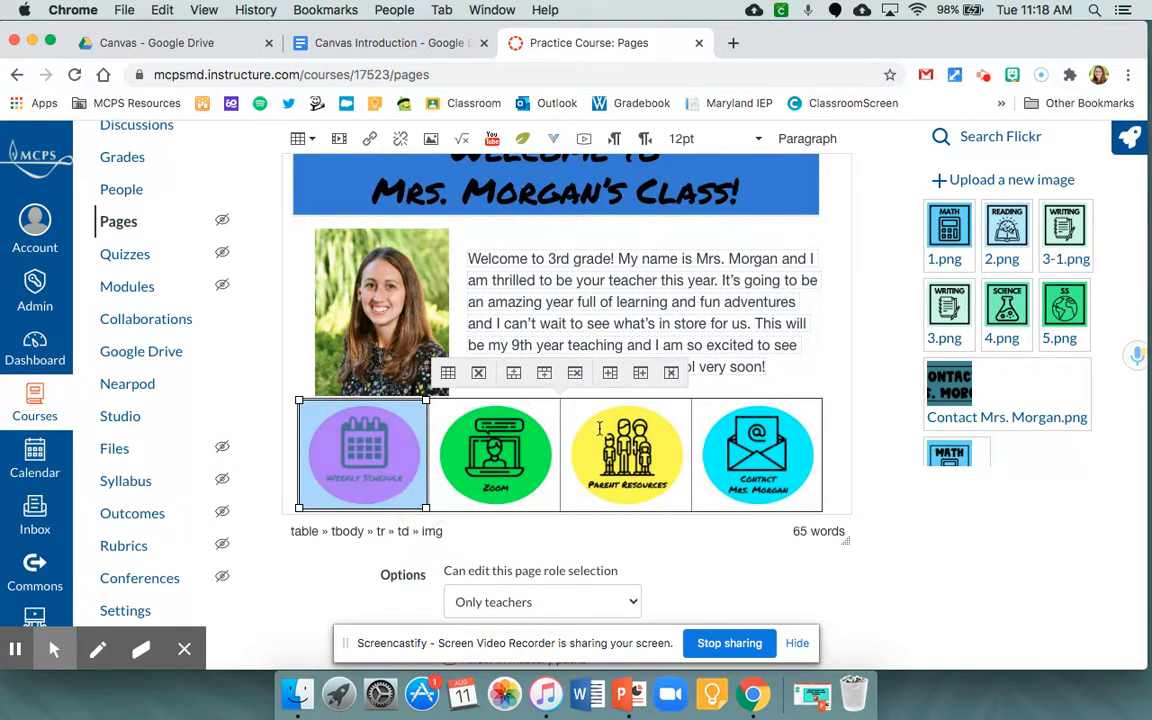
scroll(600, 428, up, 1)
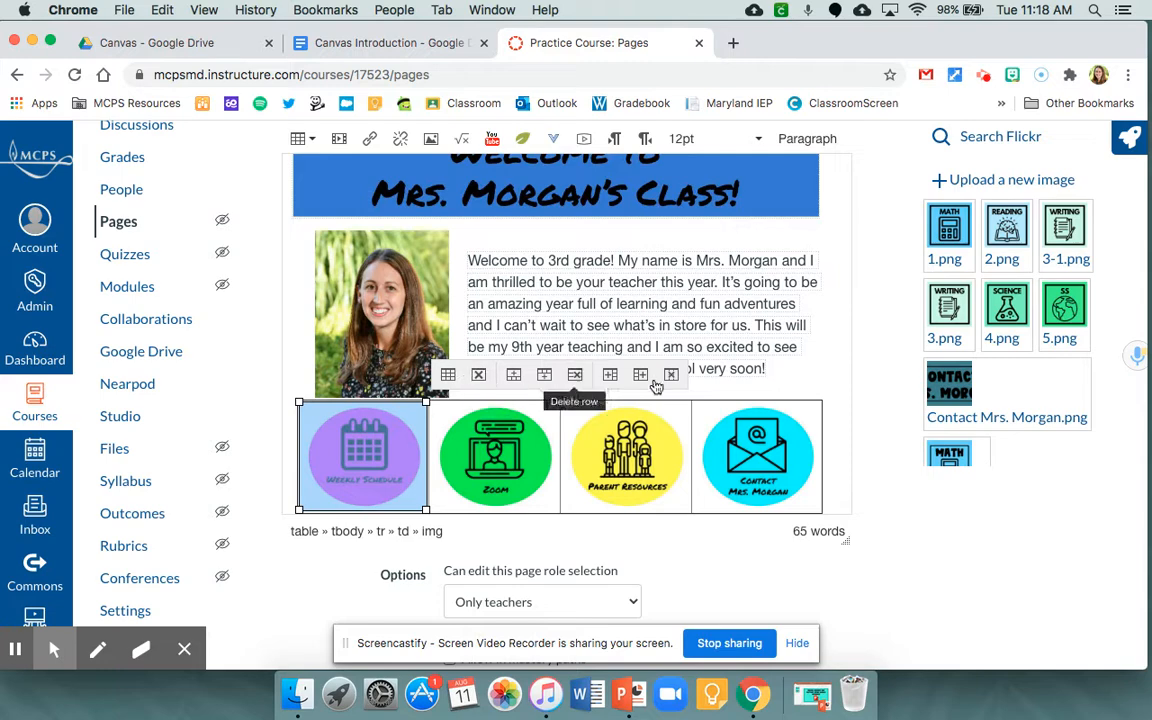
click(447, 376)
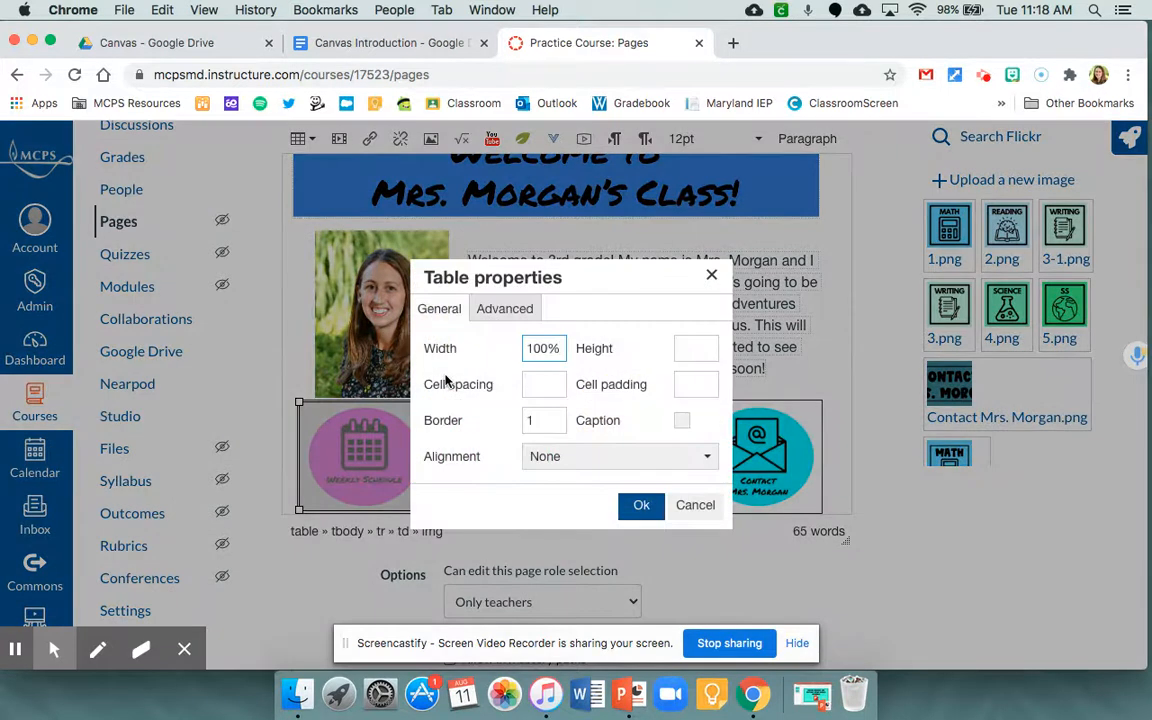
drag(545, 418, 514, 421)
text(0.5)
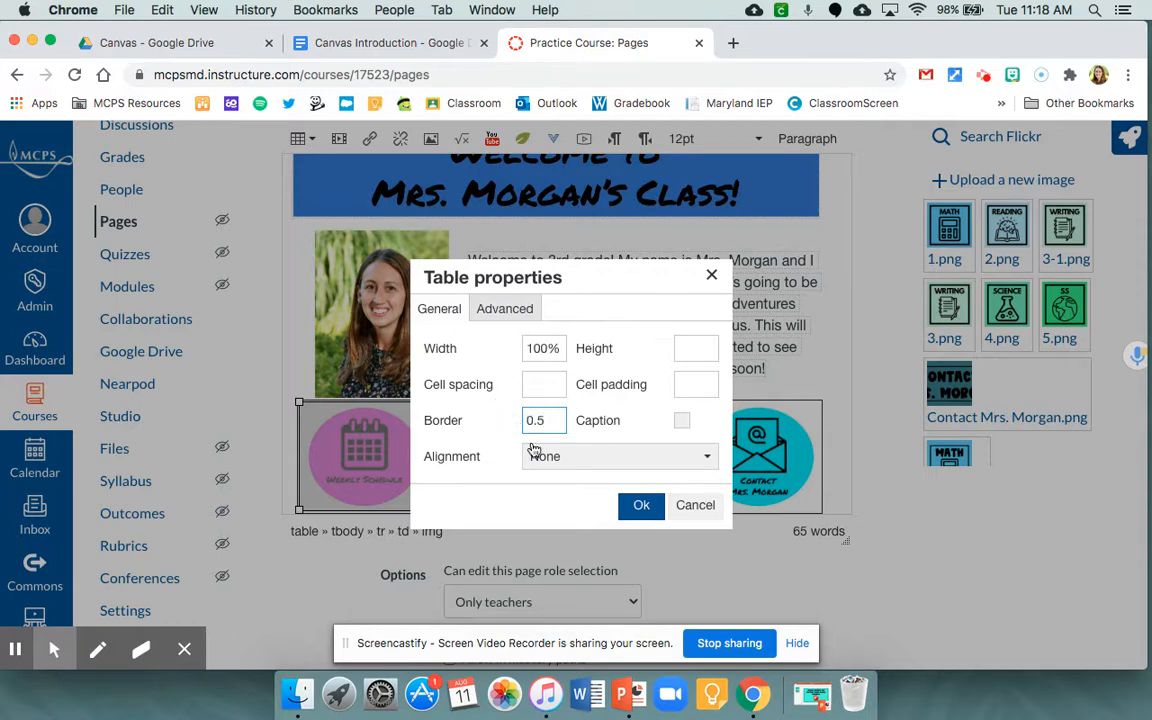
click(641, 505)
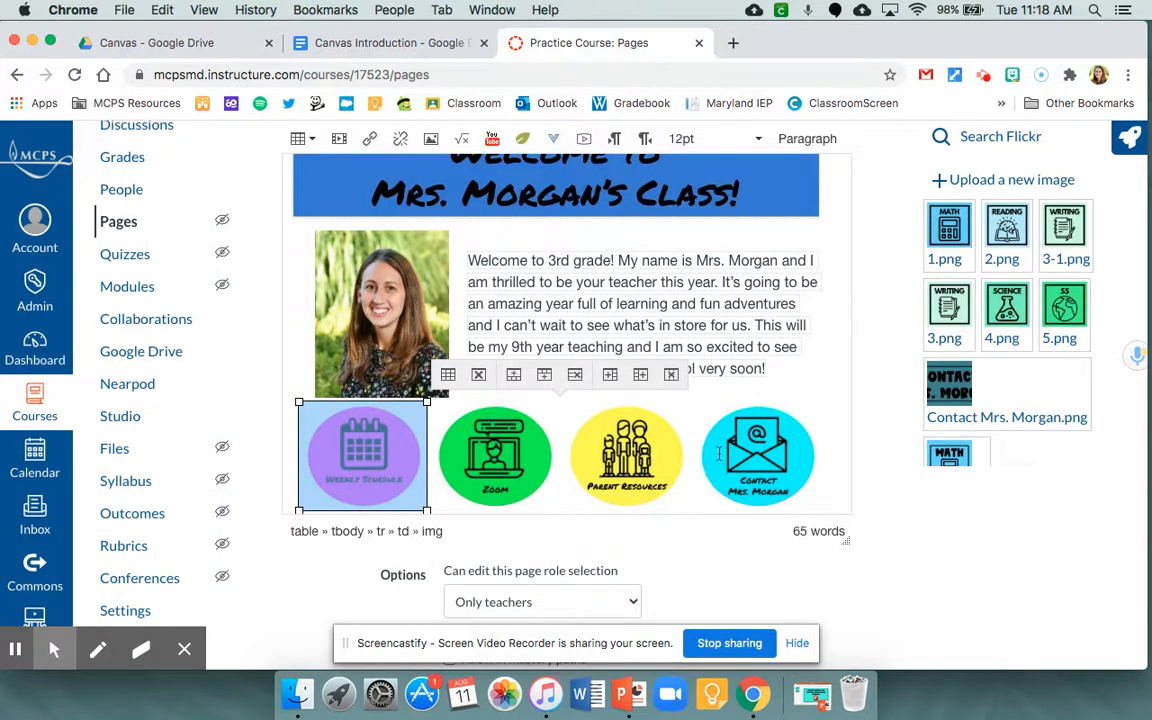
- Save the Welcome Page, check its layout from banner to buttons, and publish it
scroll(861, 463, up, 3)
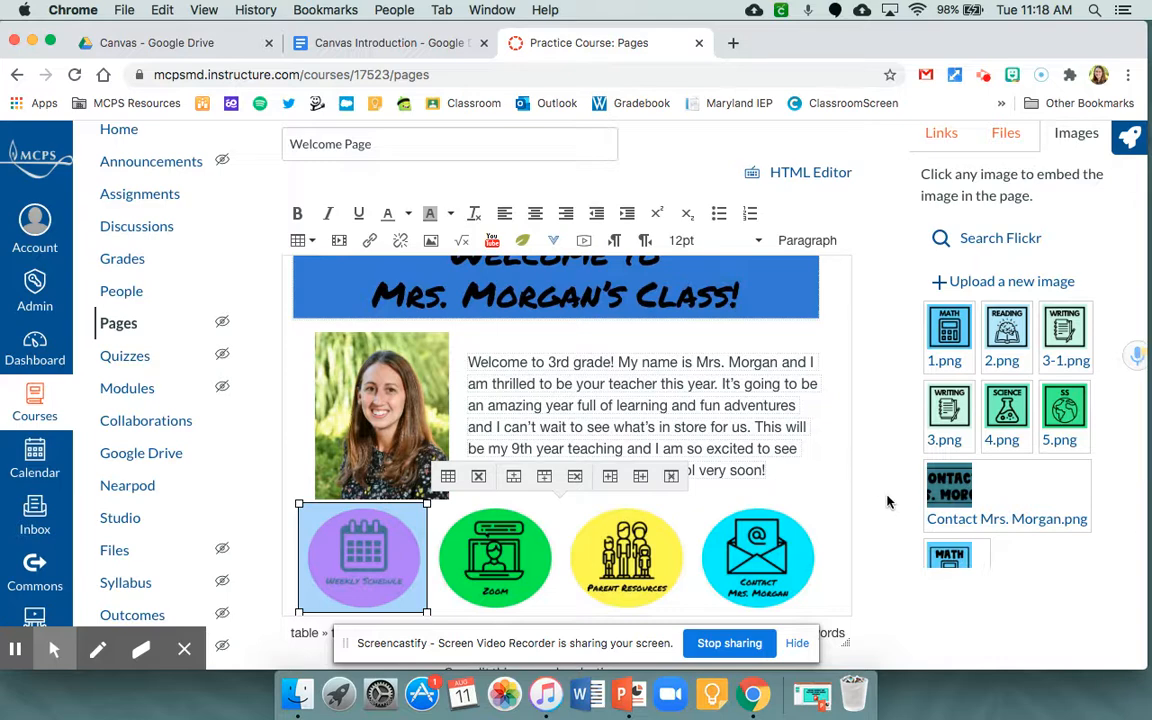
scroll(886, 502, down, 5)
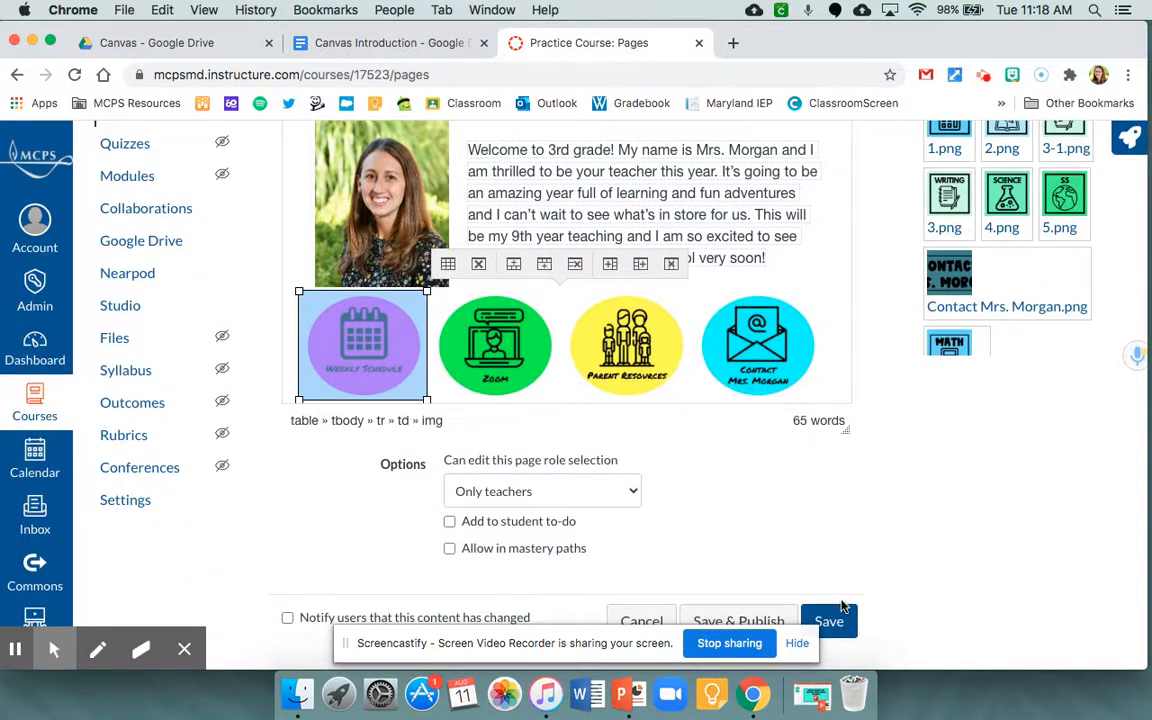
click(830, 620)
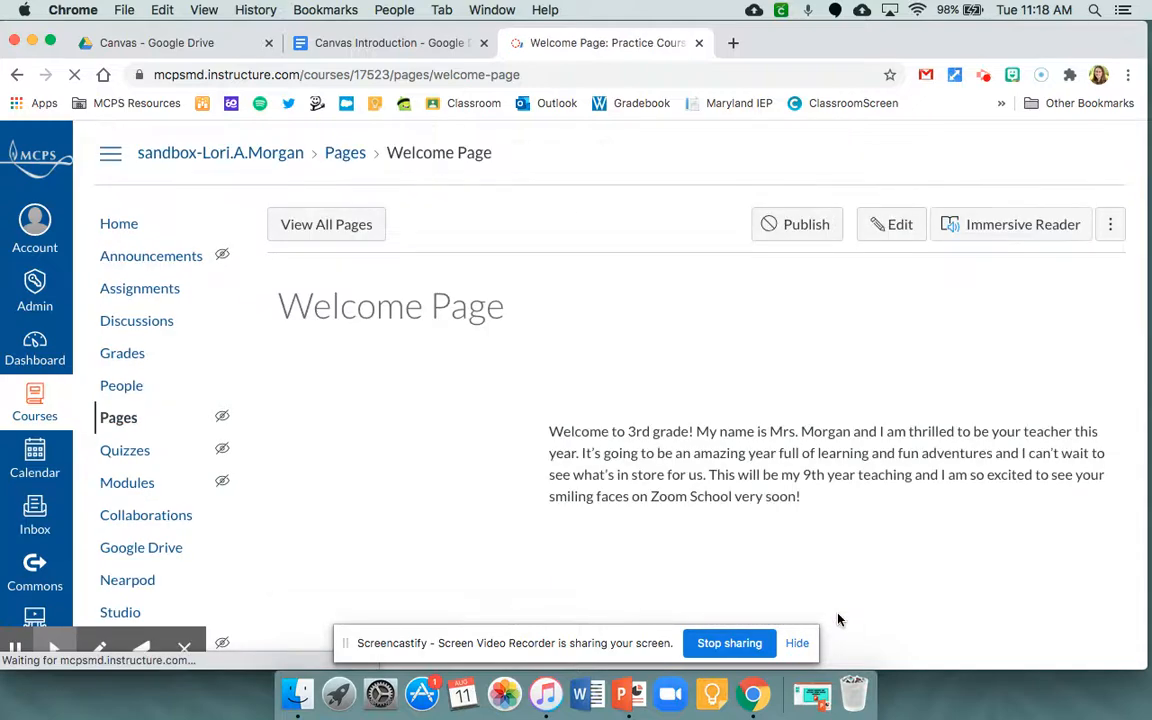
scroll(1095, 494, down, 2)
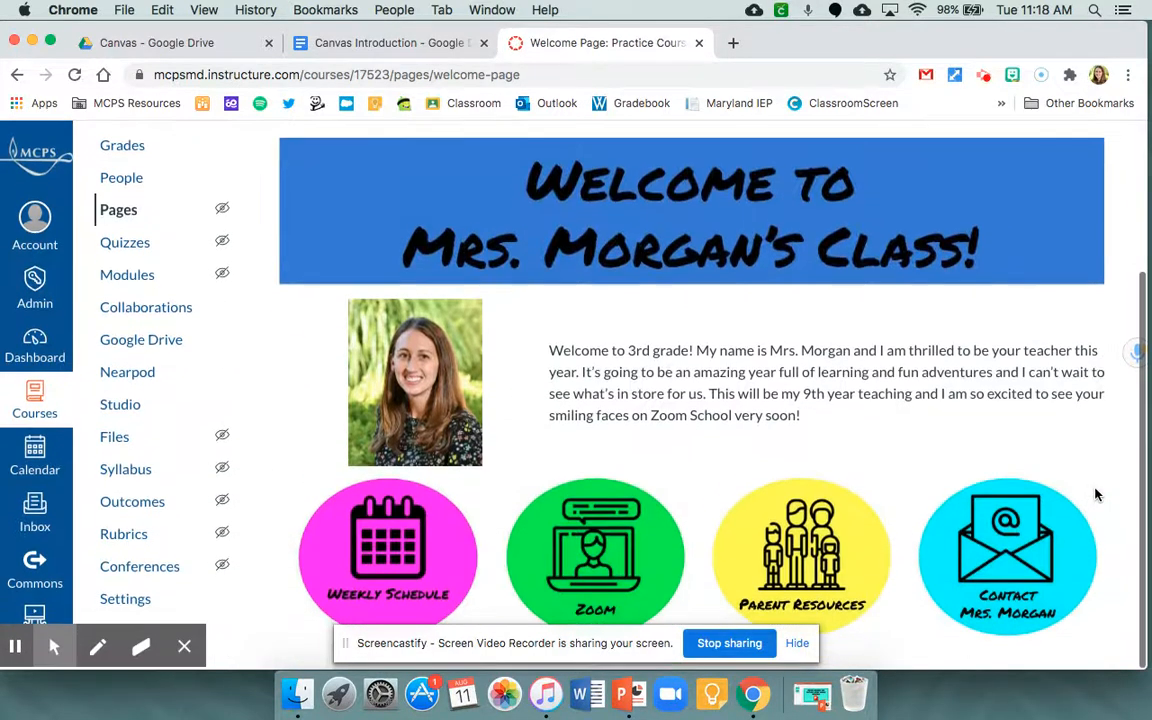
scroll(1097, 490, up, 3)
scroll(1097, 490, down, 3)
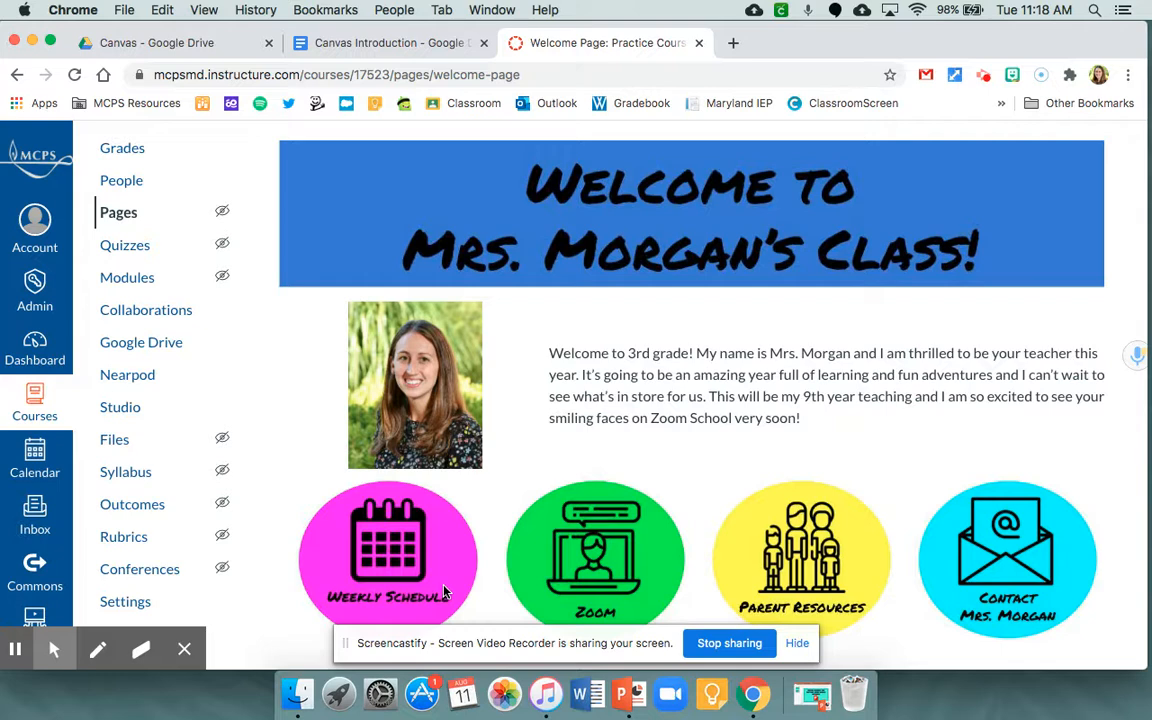
scroll(900, 505, up, 3)
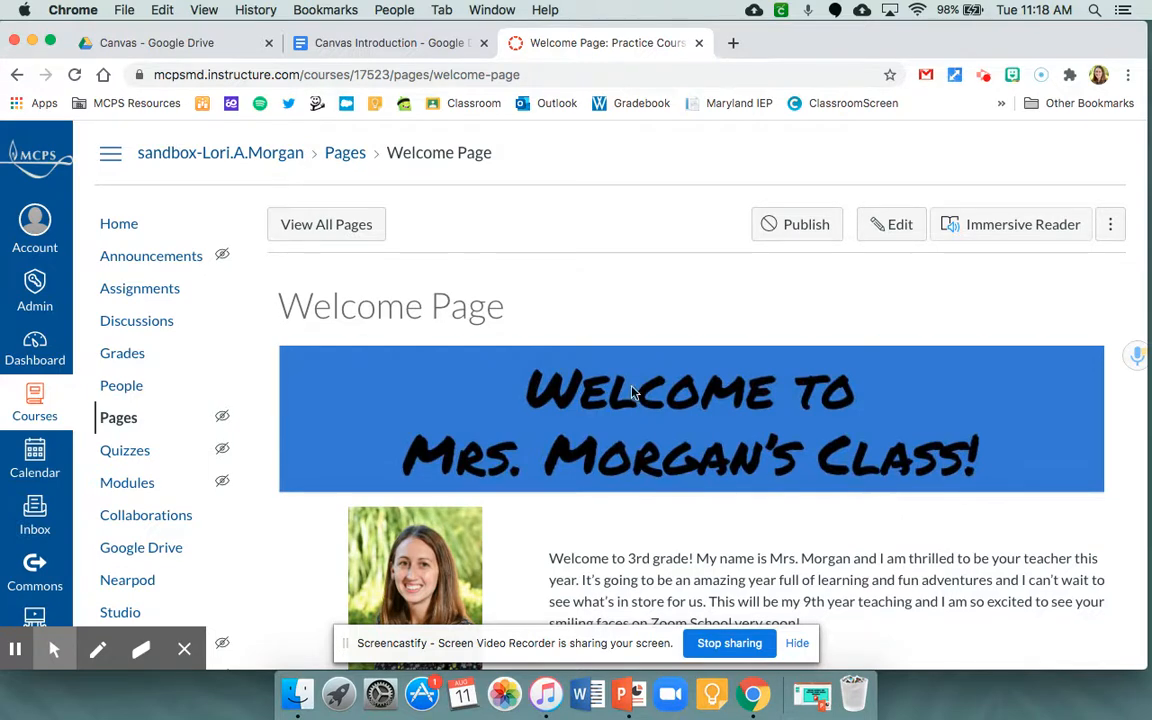
click(790, 228)
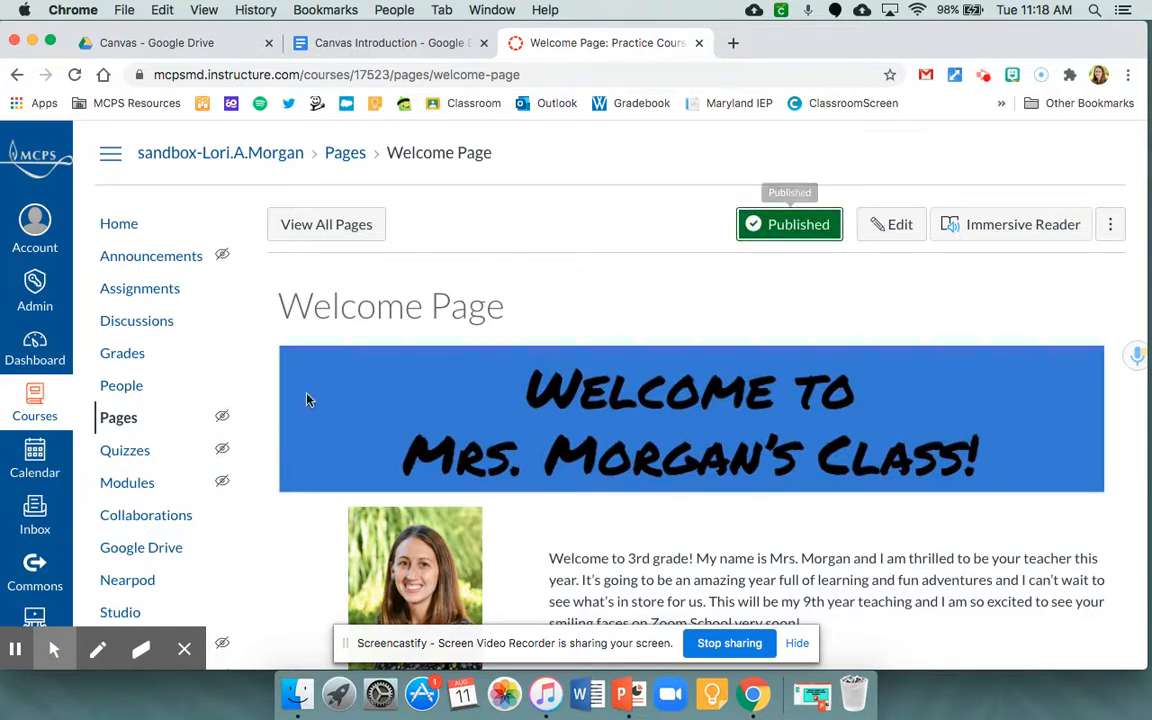
- Set the Welcome Page as the front page from the course's list of pages
click(120, 422)
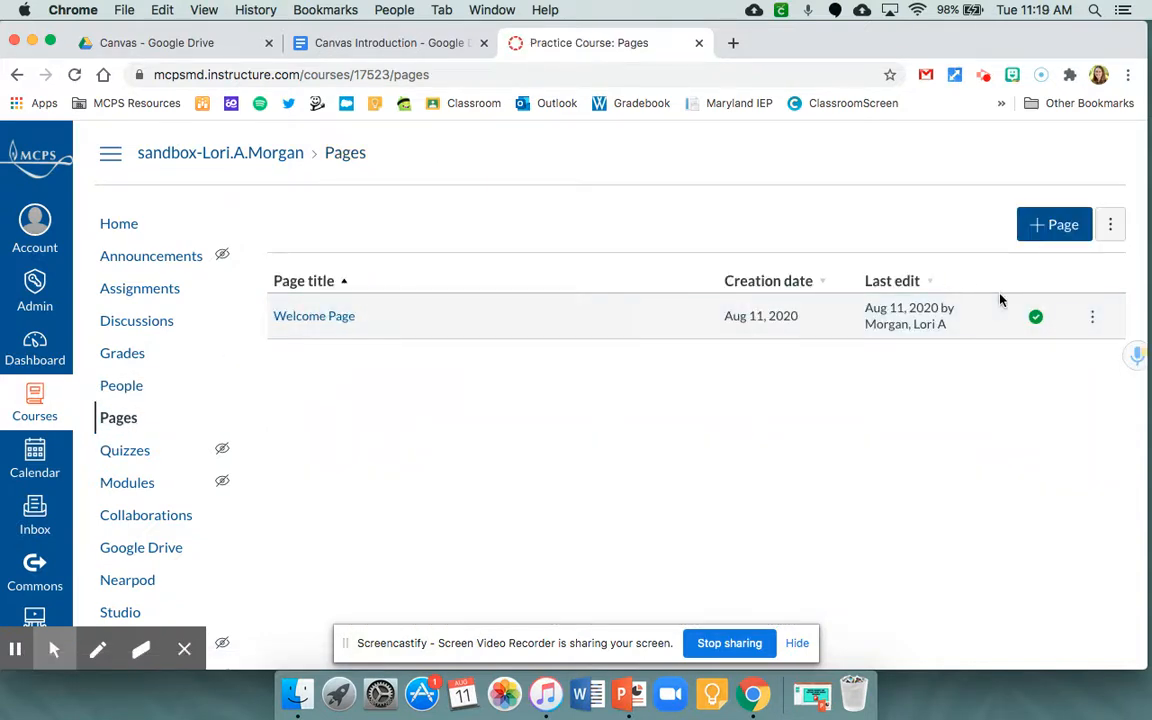
click(1094, 318)
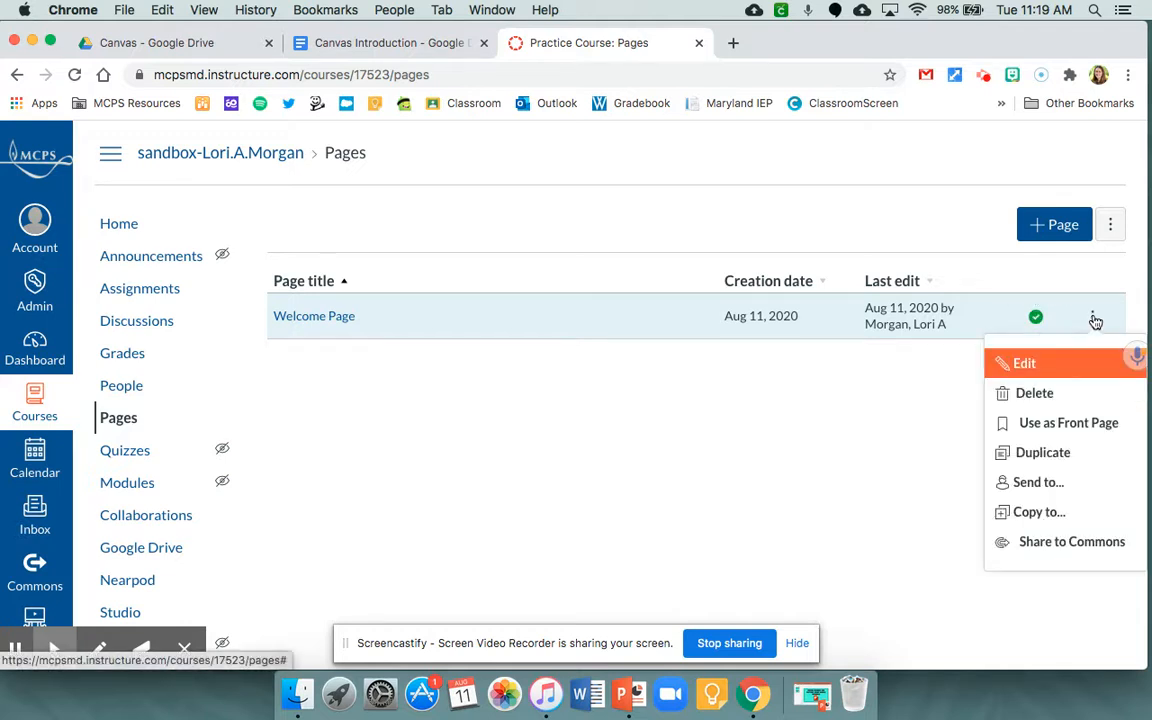
click(1068, 424)
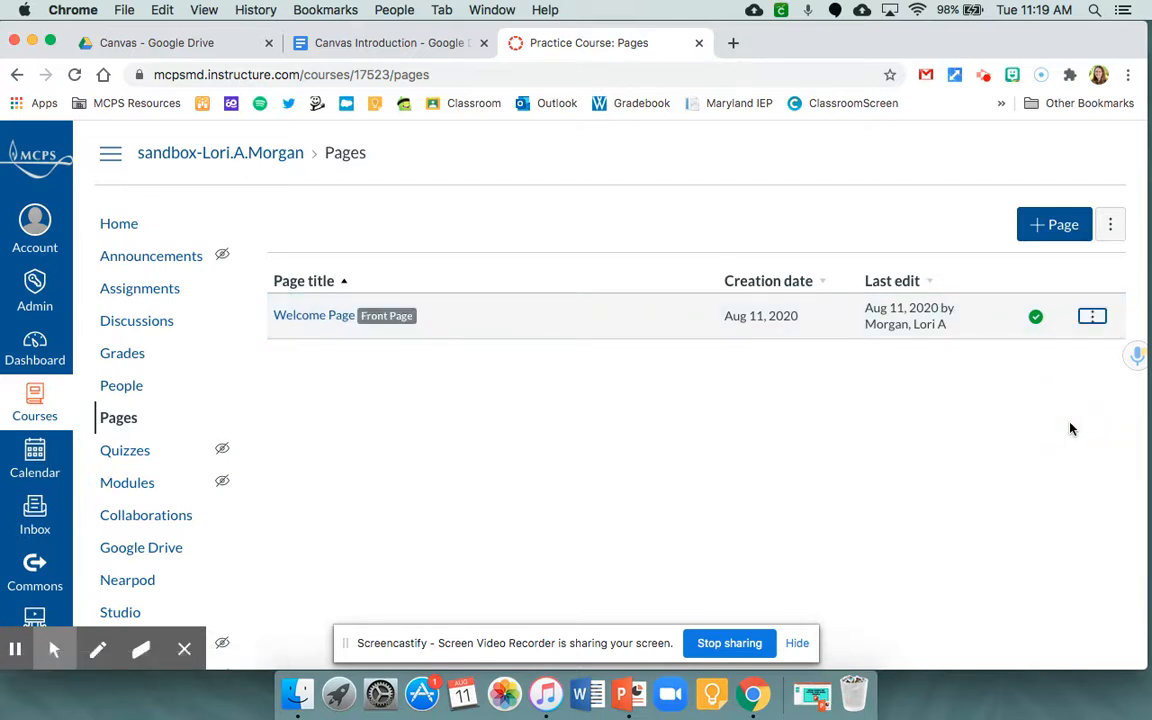
- Change the course home page to display the Pages Front Page and save the choice
click(118, 224)
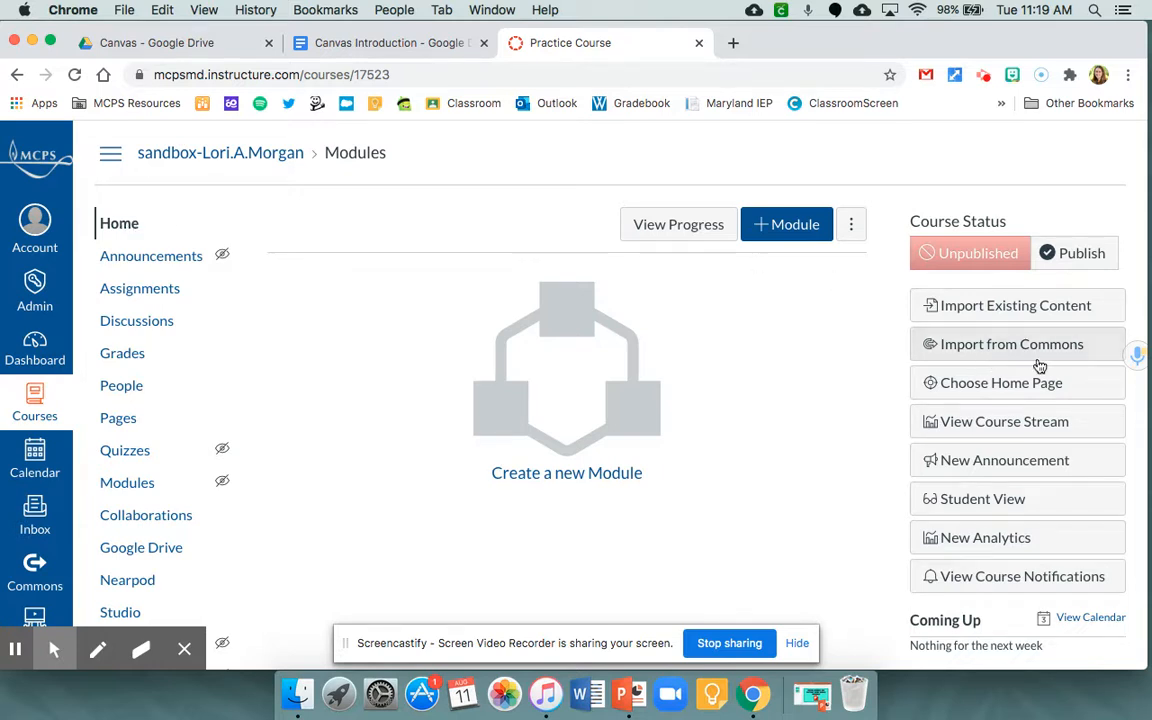
click(1010, 386)
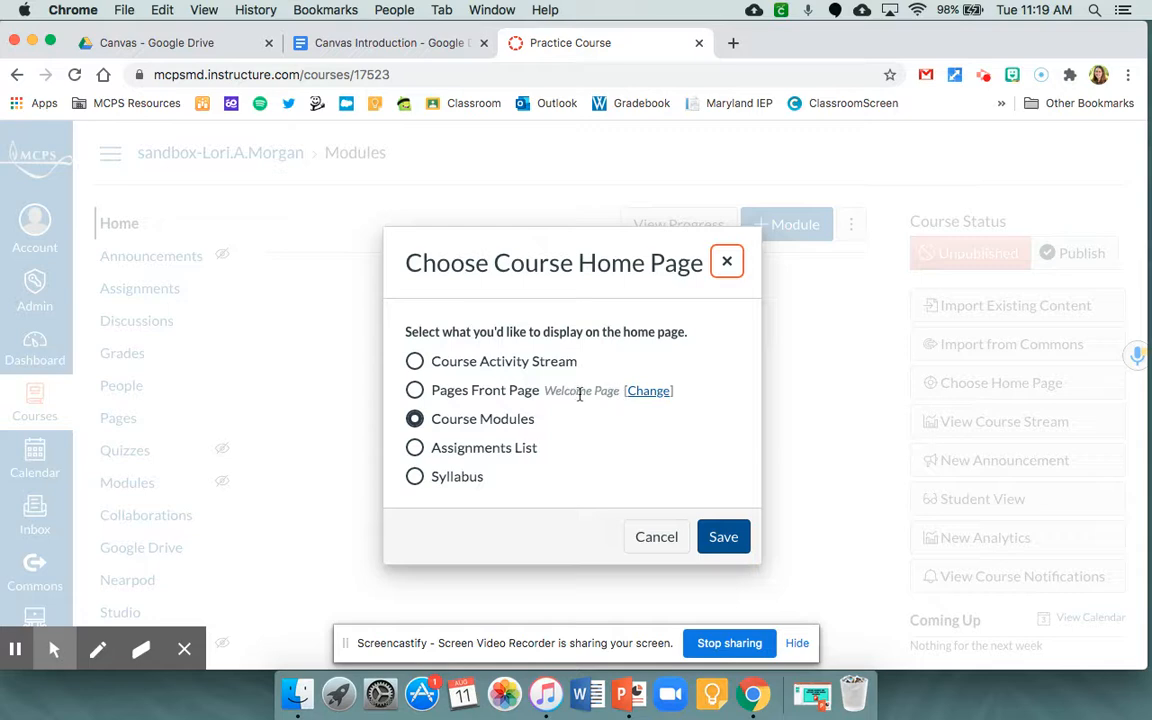
click(414, 390)
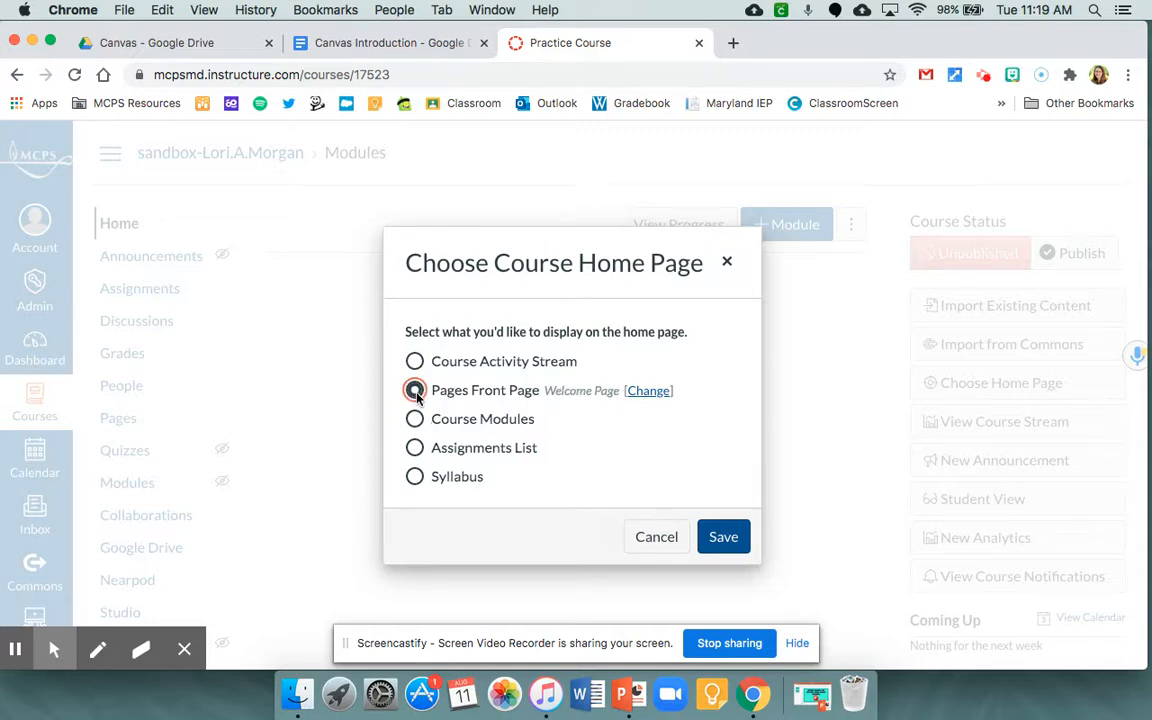
click(722, 538)
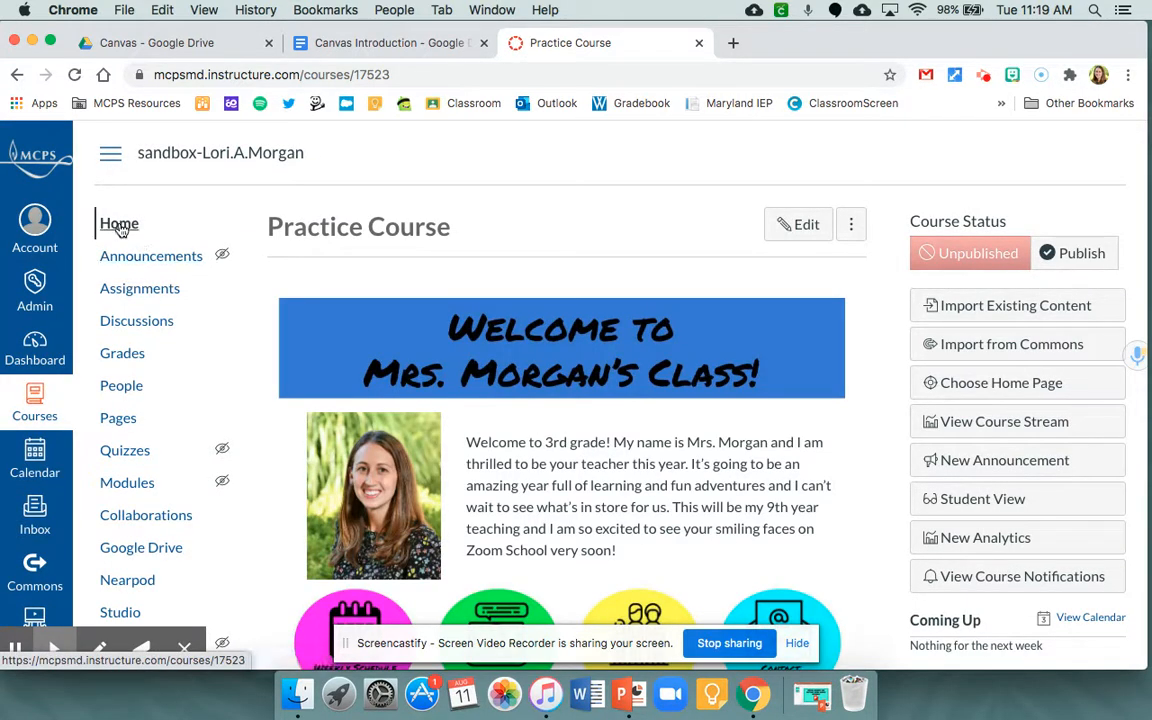
- Examine the course home page down to the button row, as teacher and in Student View
scroll(898, 355, down, 3)
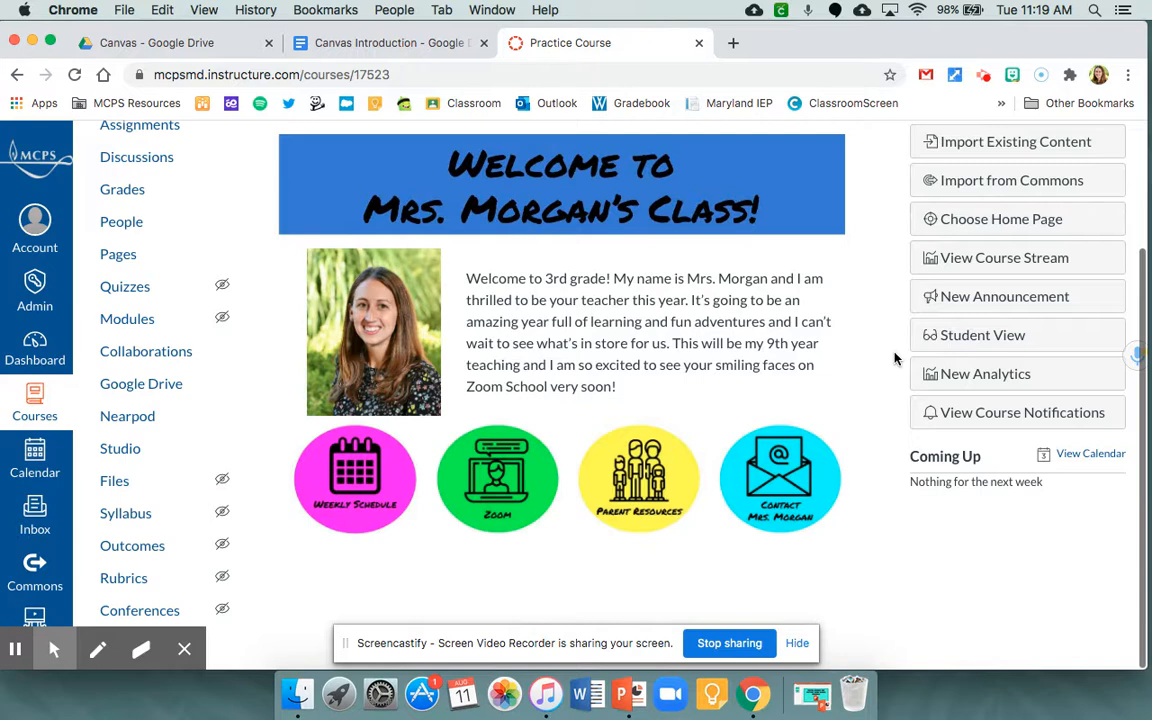
click(980, 338)
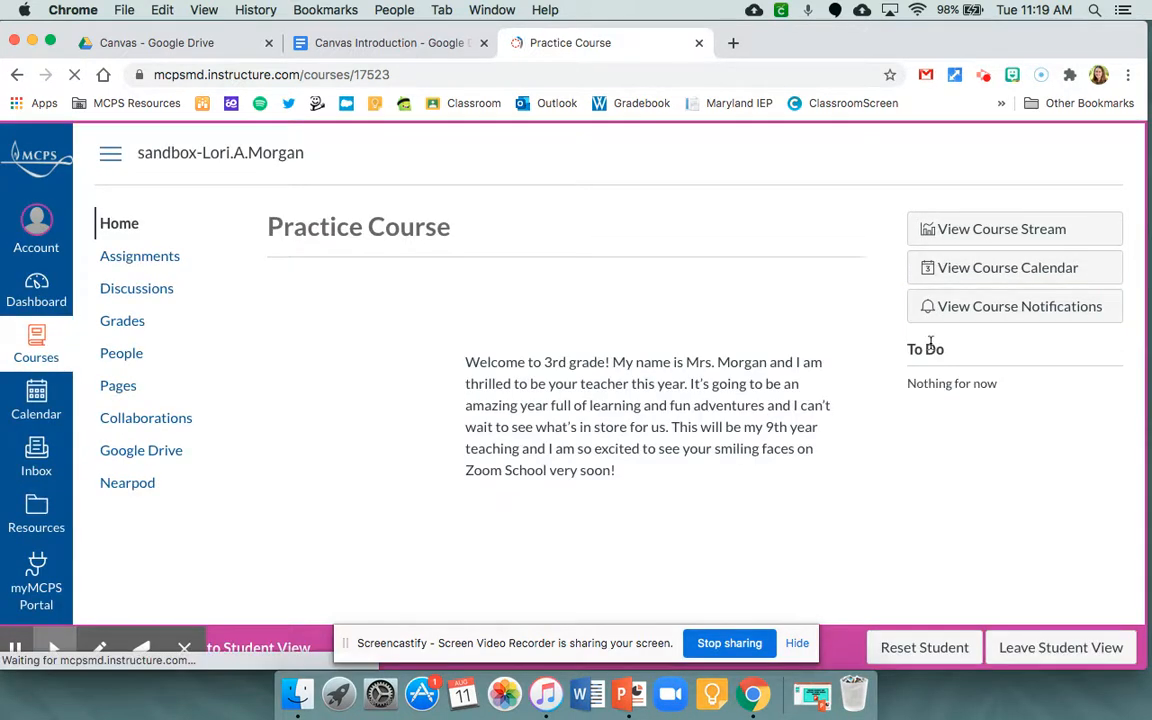
scroll(1022, 528, down, 2)
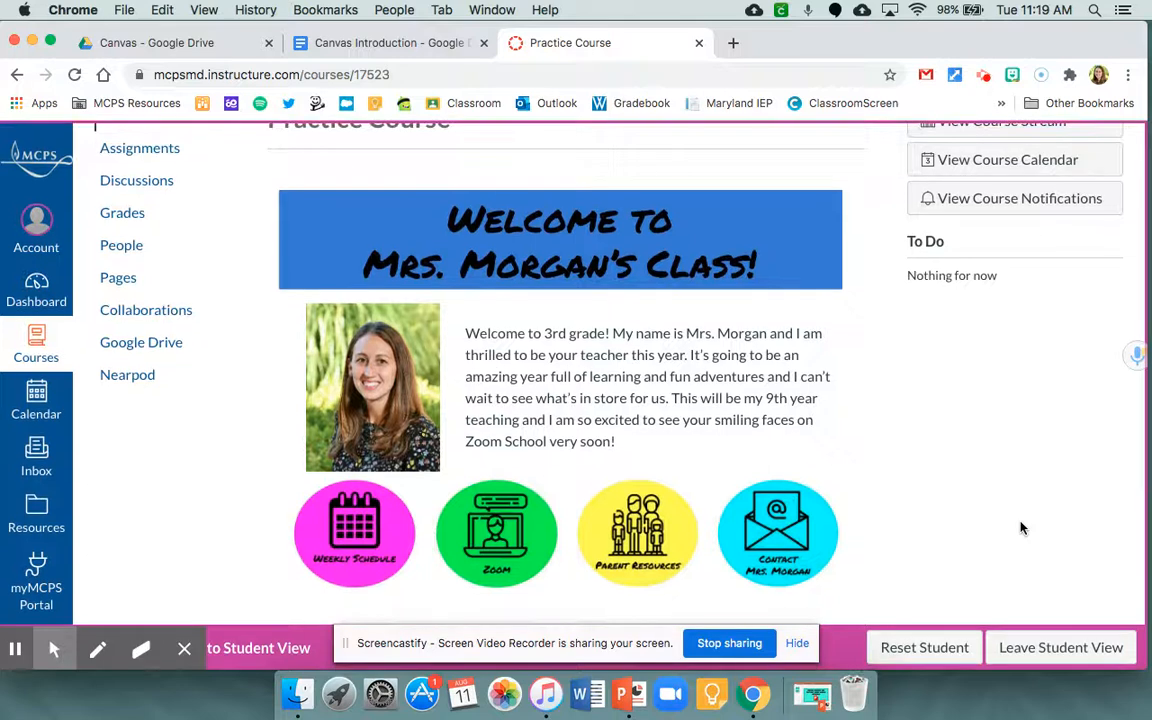